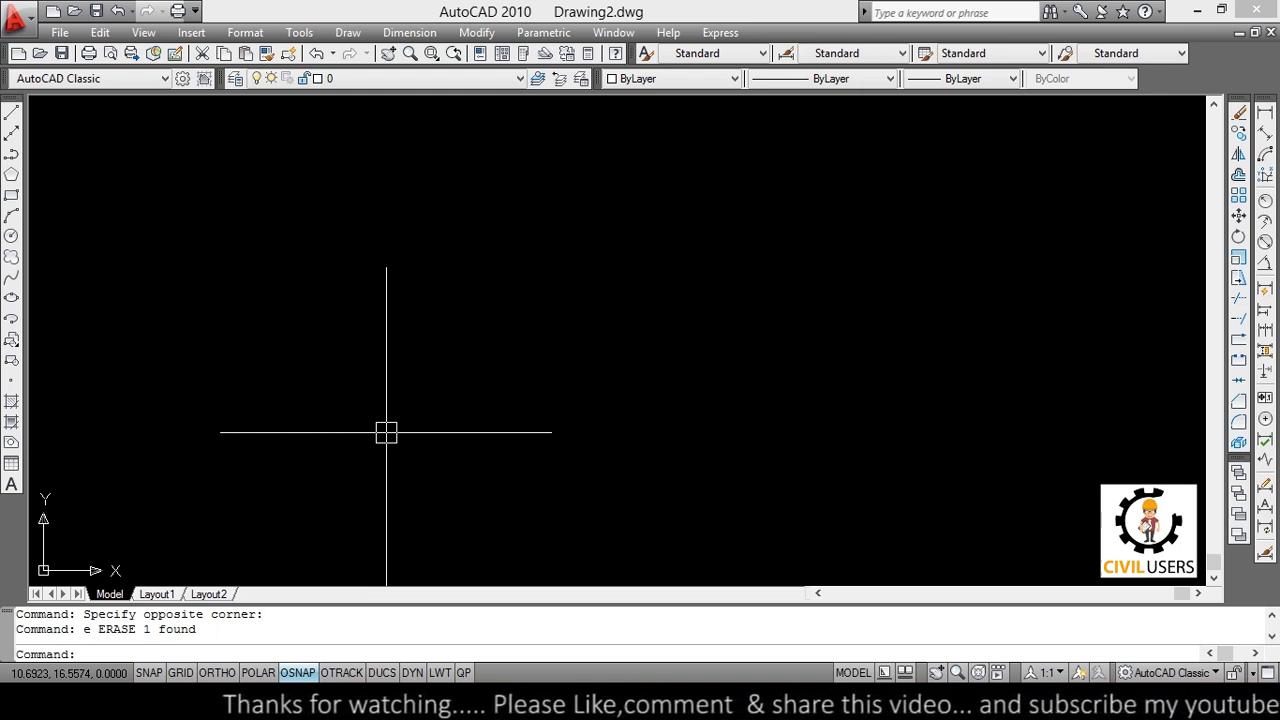
{"action": "left_click", "coordinate": [310, 33]}
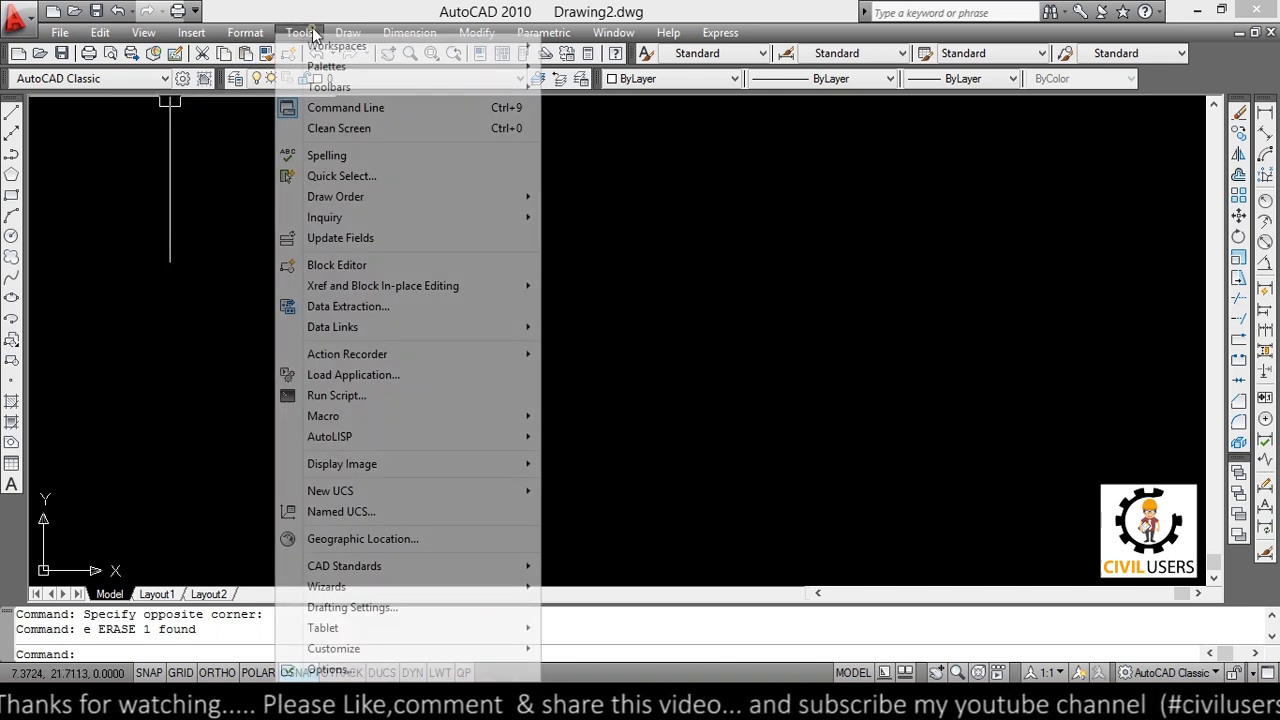
{"action": "mouse_move", "coordinate": [245, 33]}
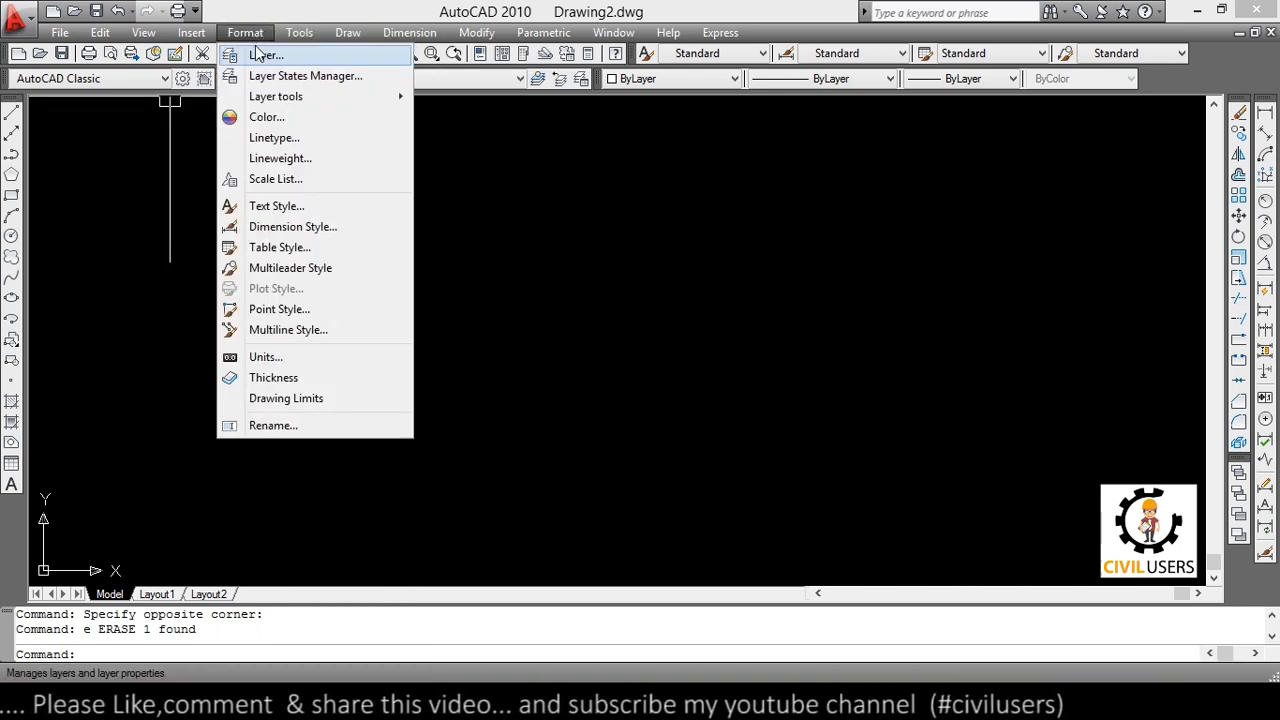
{"action": "left_click", "coordinate": [264, 360]}
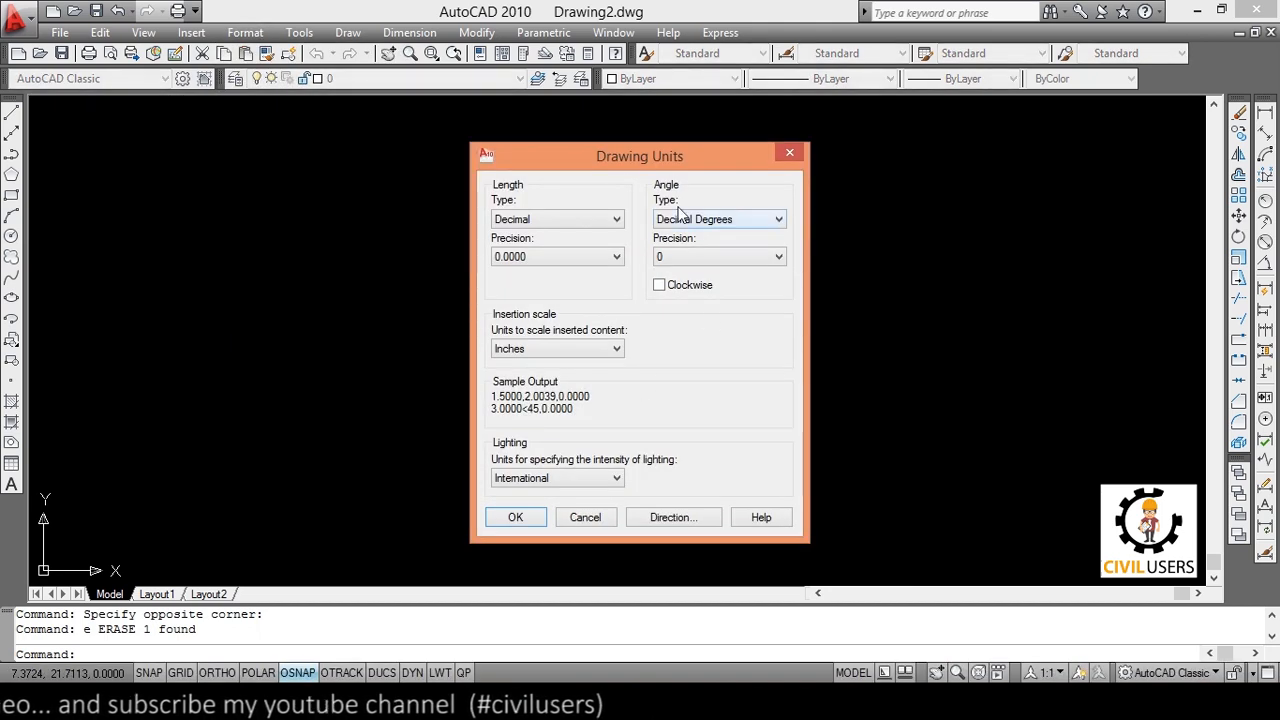
{"action": "left_click", "coordinate": [789, 155]}
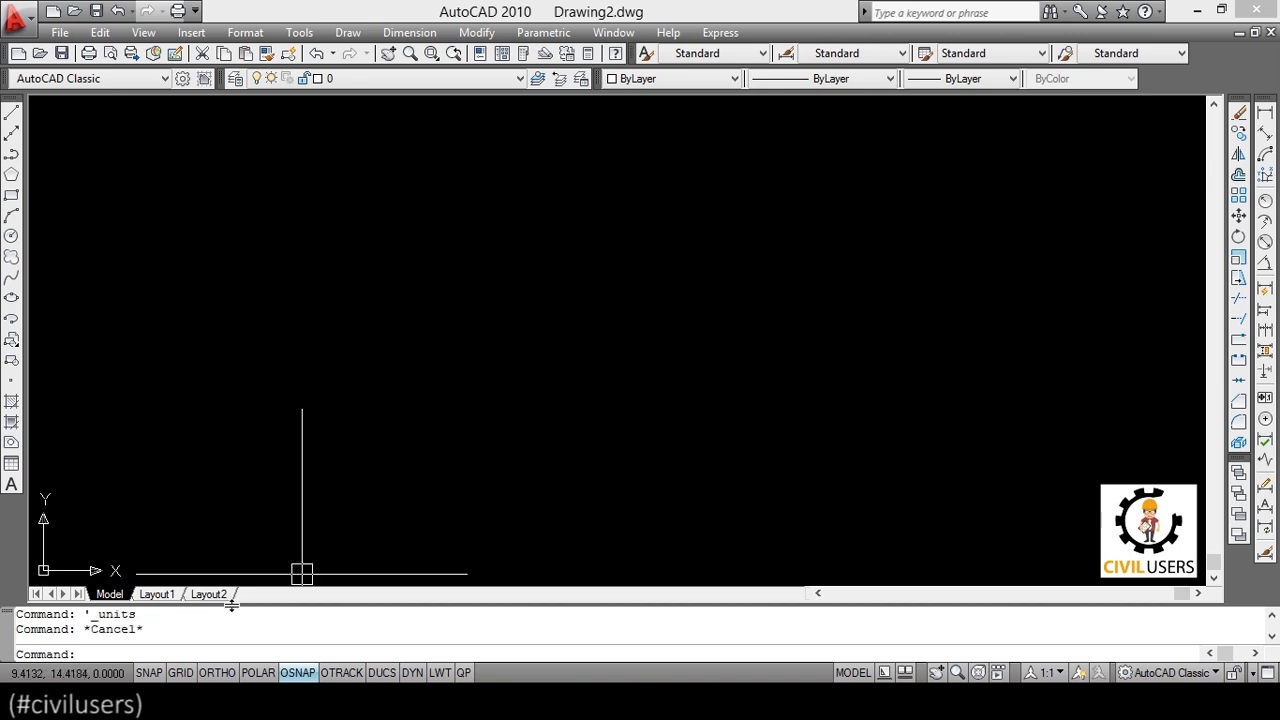
Configure the drawing units to decimal lengths with 0.00 precision and an insertion scale in millimeters.
{"action": "type", "text": "un"}
{"action": "key", "text": "Return"}
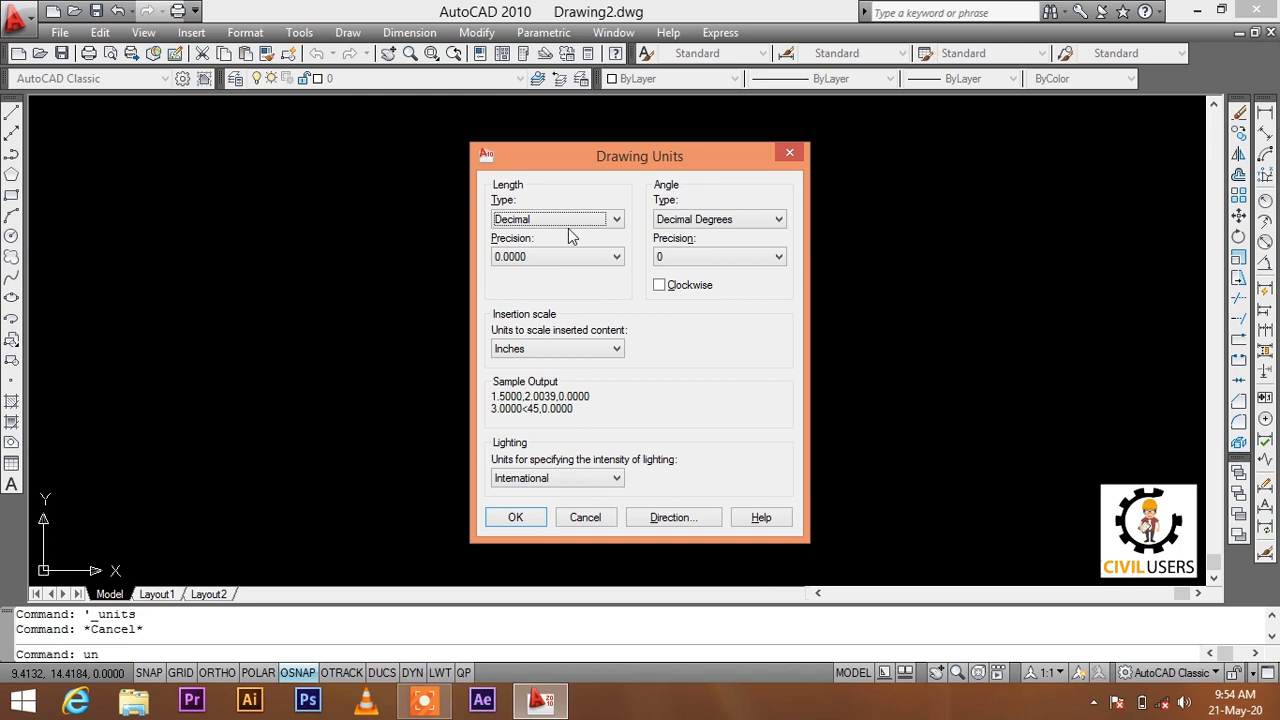
{"action": "left_click", "coordinate": [527, 225]}
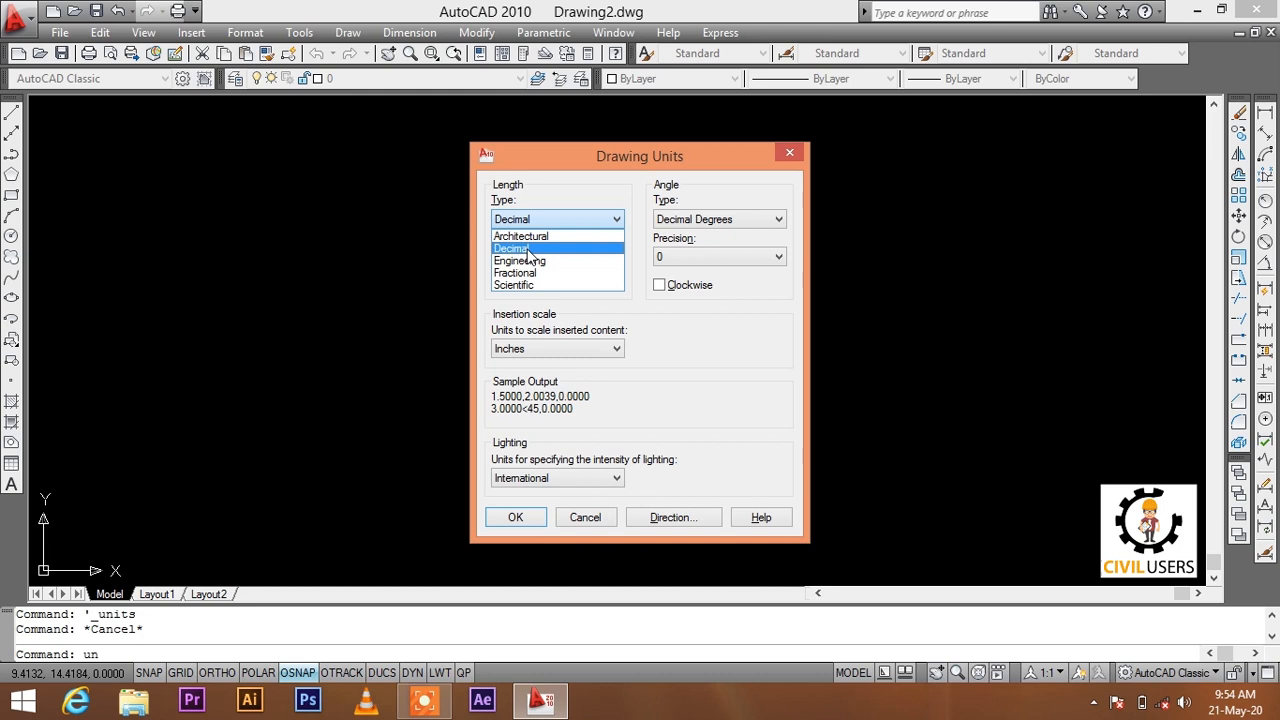
{"action": "left_click", "coordinate": [545, 250]}
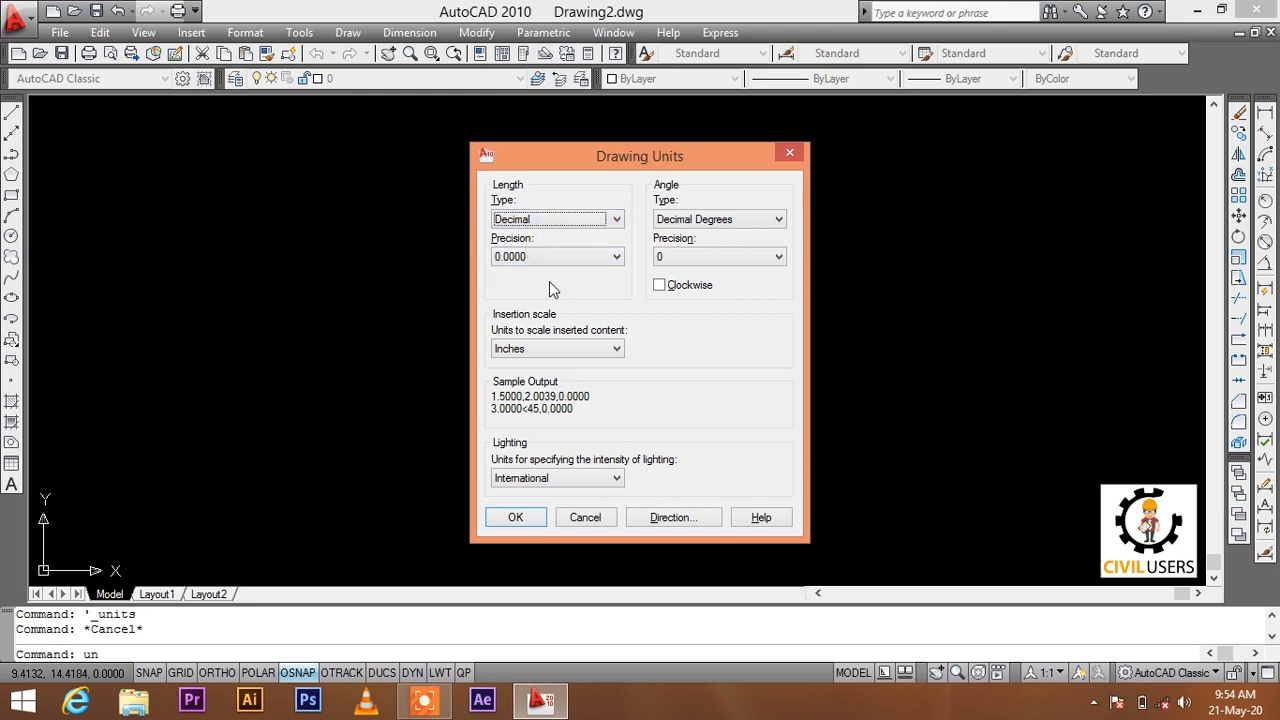
{"action": "left_click", "coordinate": [532, 257]}
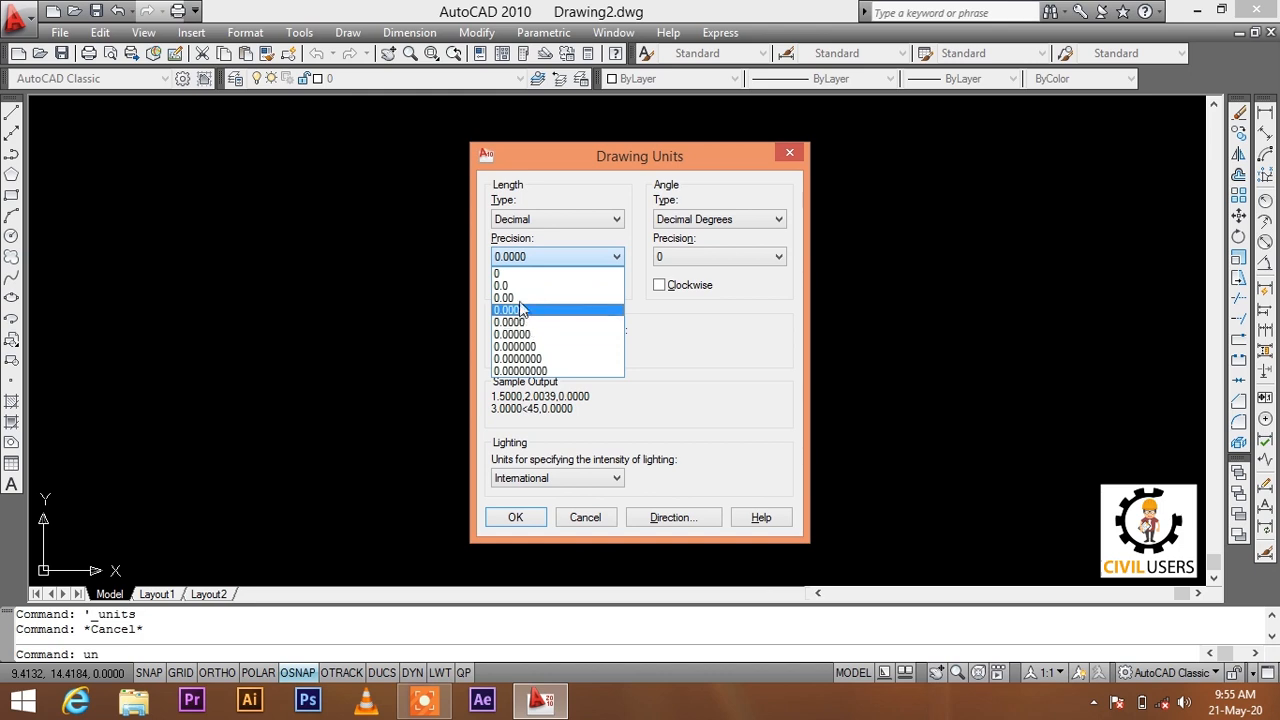
{"action": "left_click", "coordinate": [516, 297]}
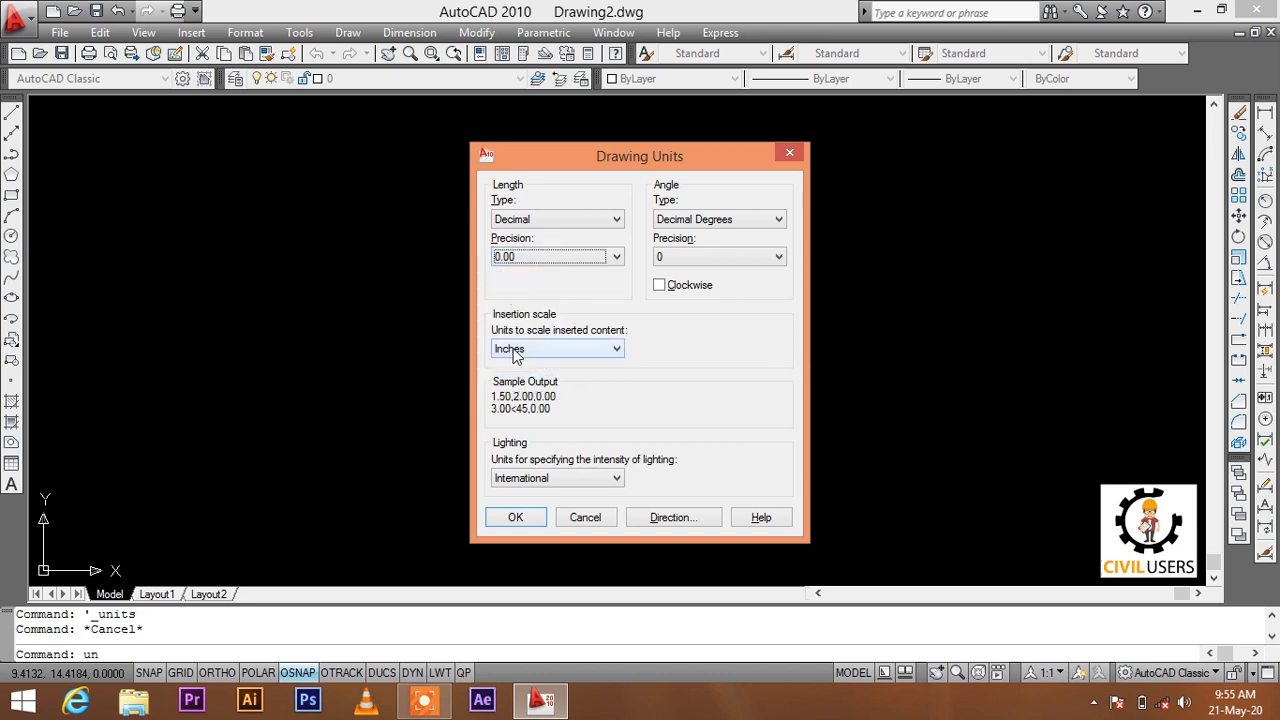
{"action": "left_click", "coordinate": [575, 350]}
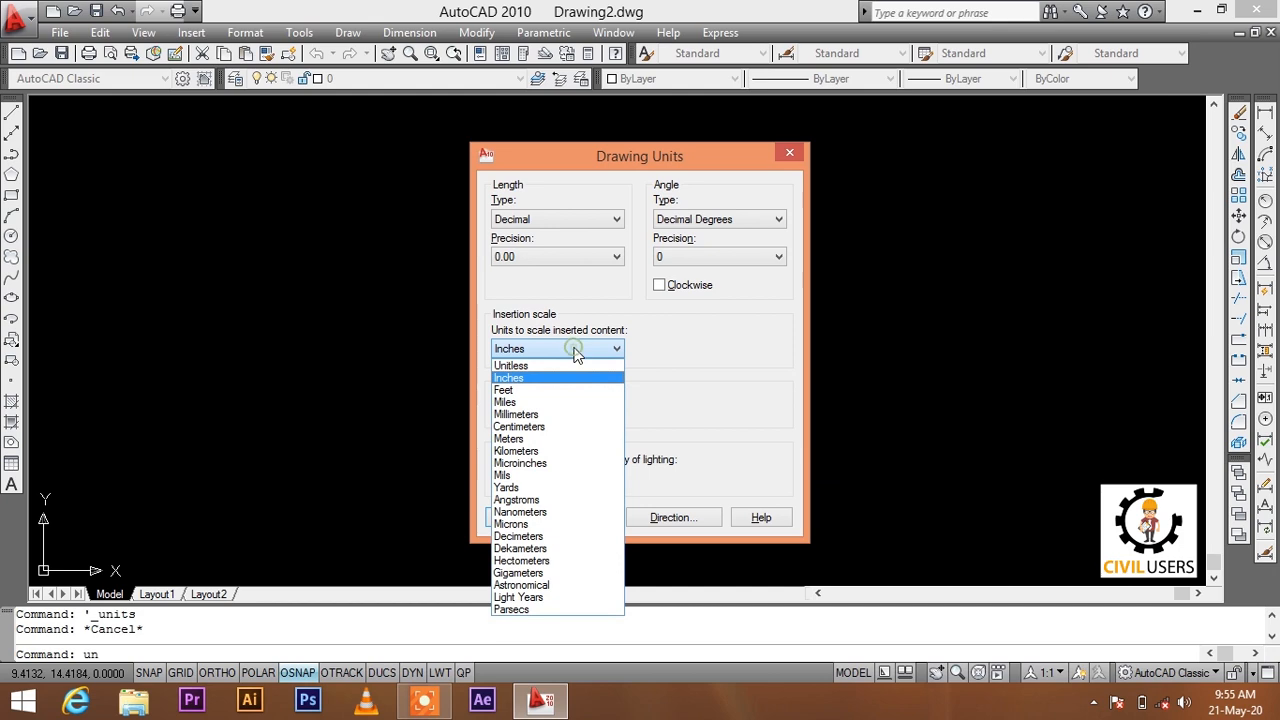
{"action": "left_click", "coordinate": [515, 414]}
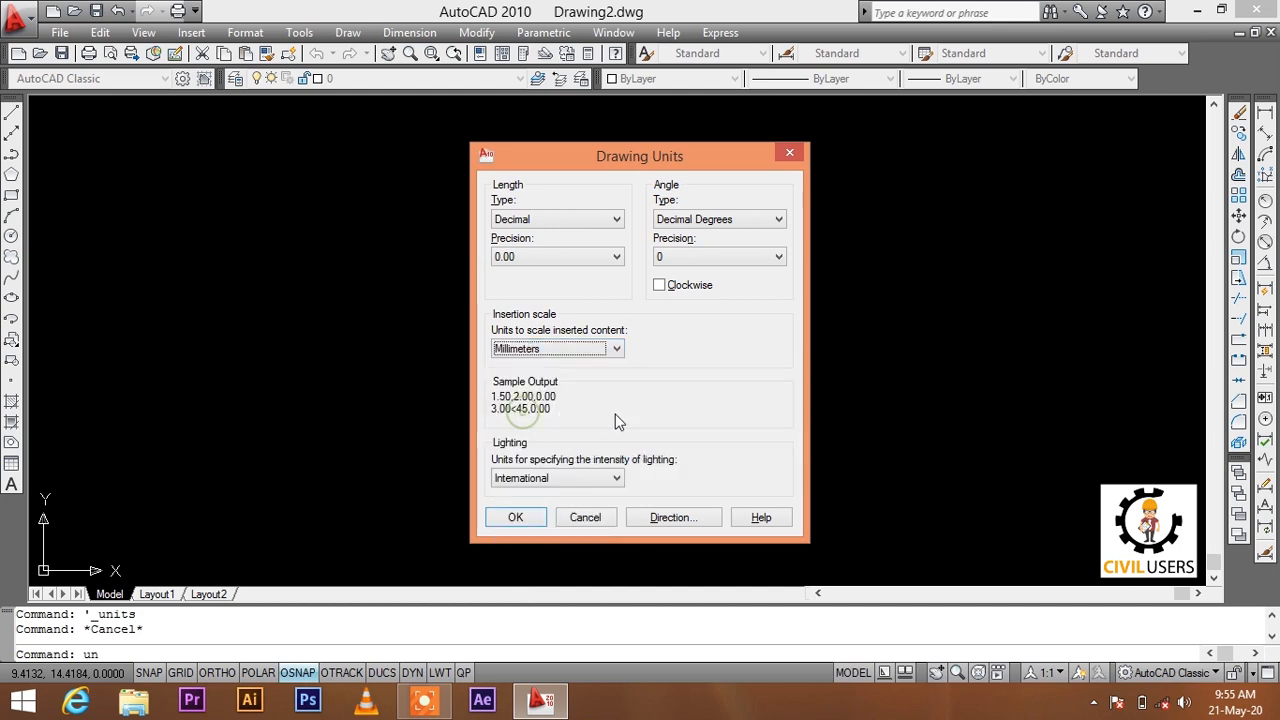
{"action": "left_click", "coordinate": [512, 518]}
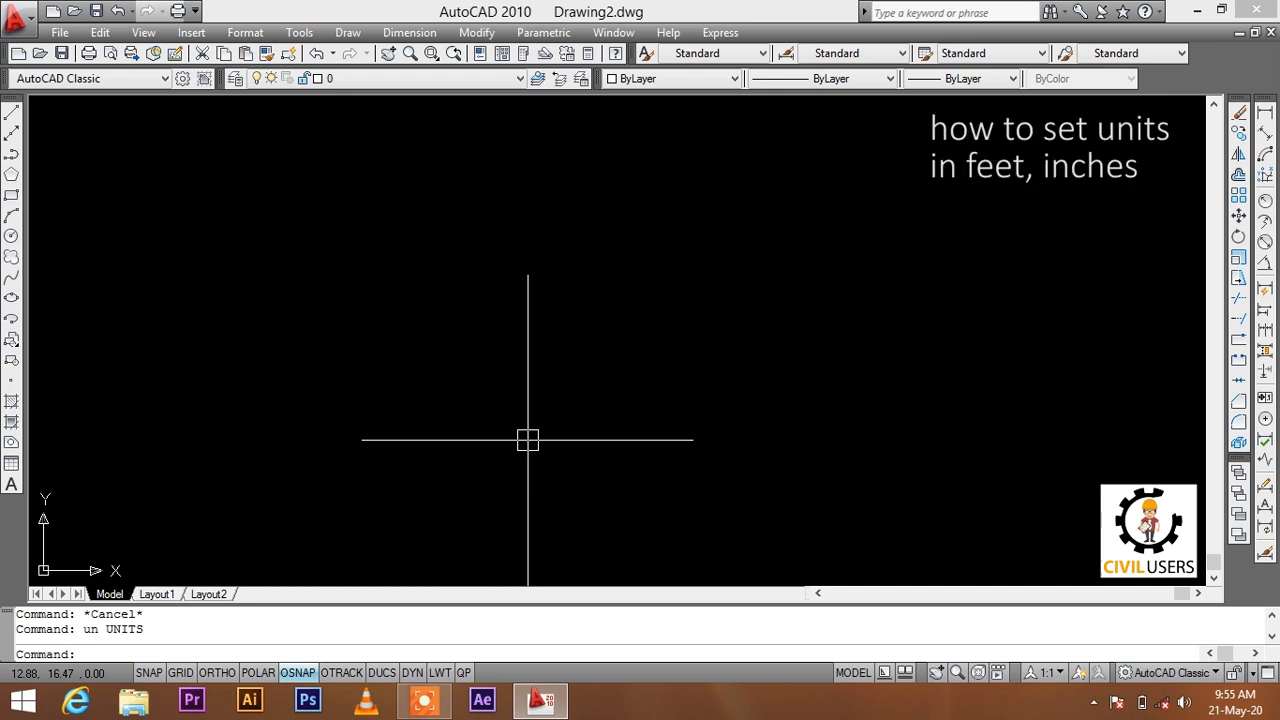
Open the Dimension Style Manager.
{"action": "key", "text": "Return"}
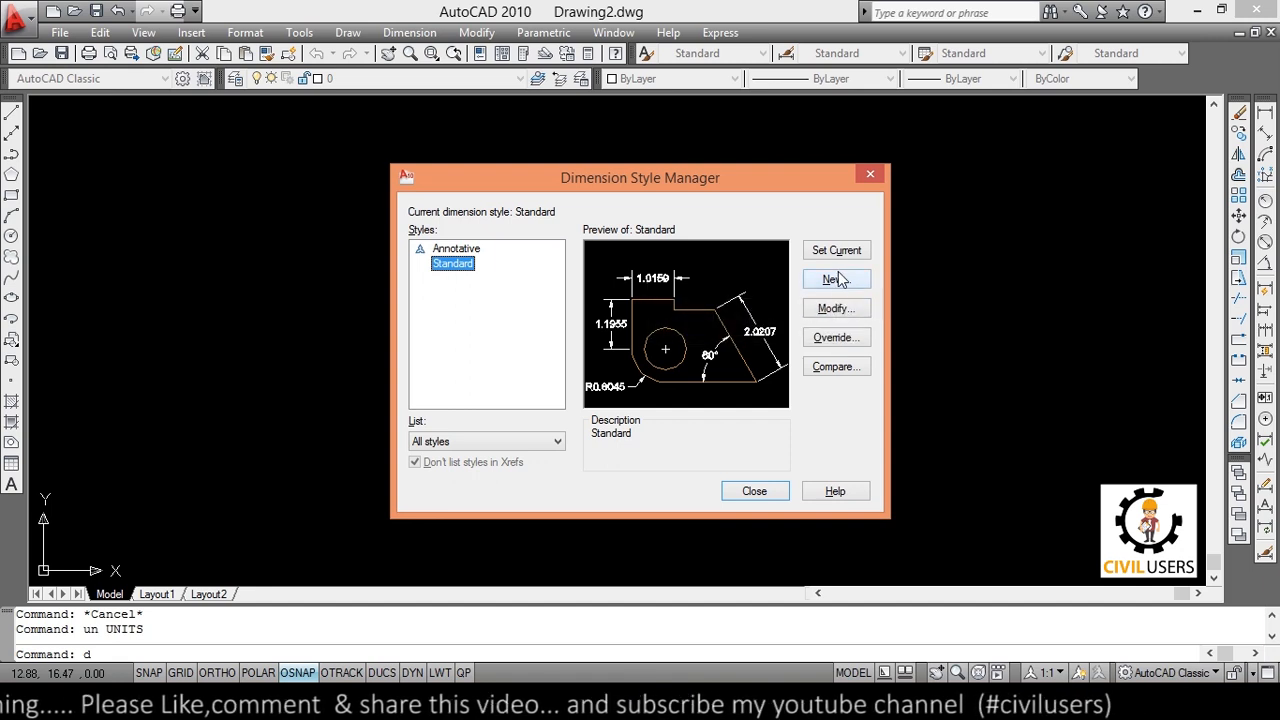
{"action": "left_click", "coordinate": [836, 280]}
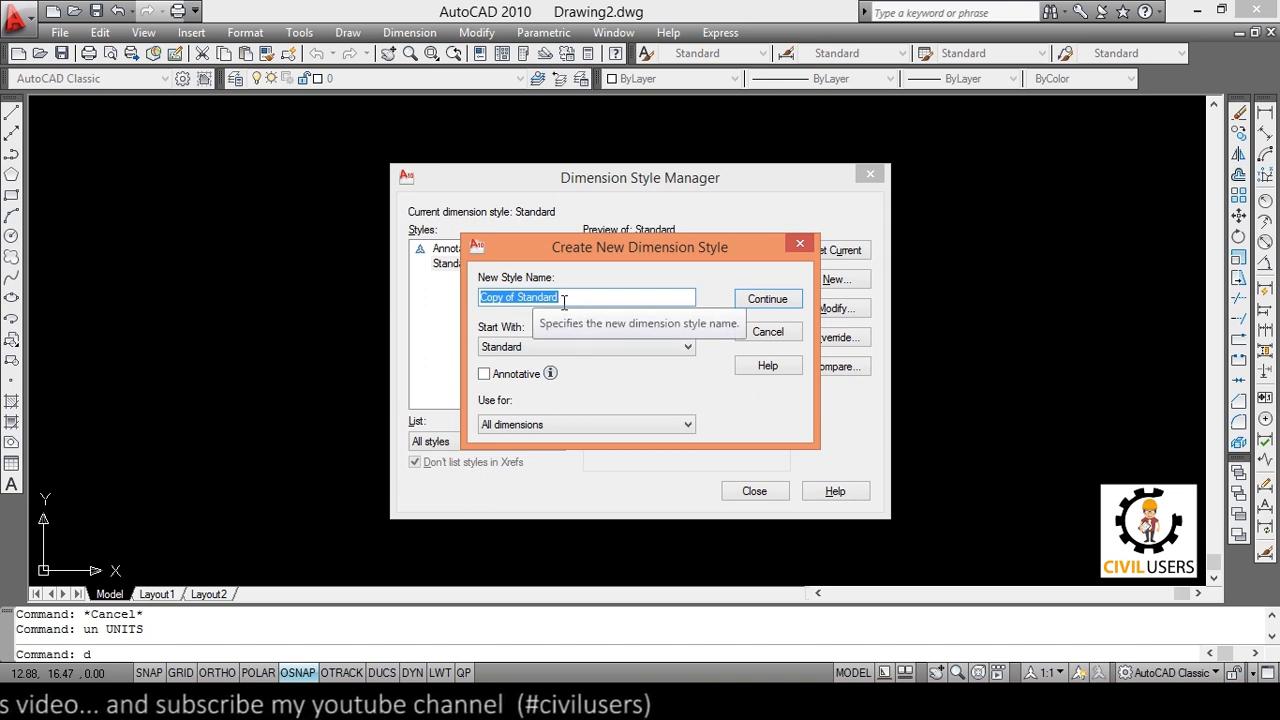
{"action": "type", "text": "text"}
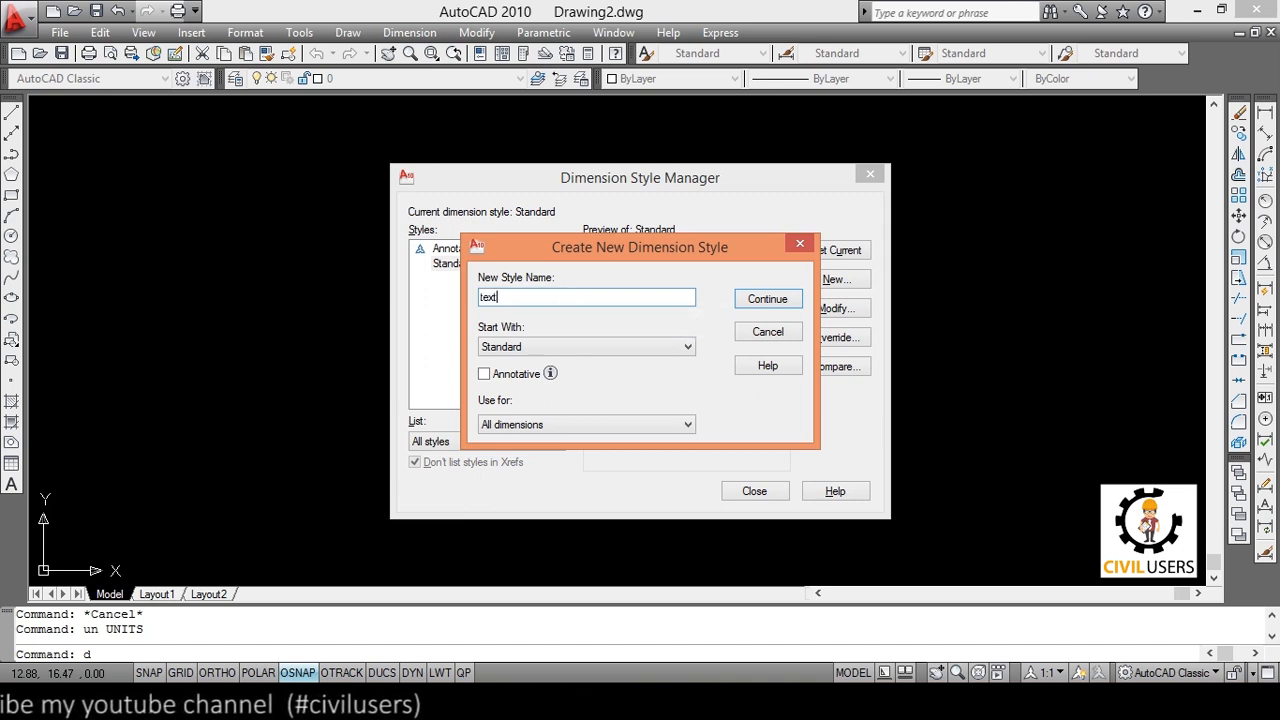
{"action": "left_click", "coordinate": [787, 300]}
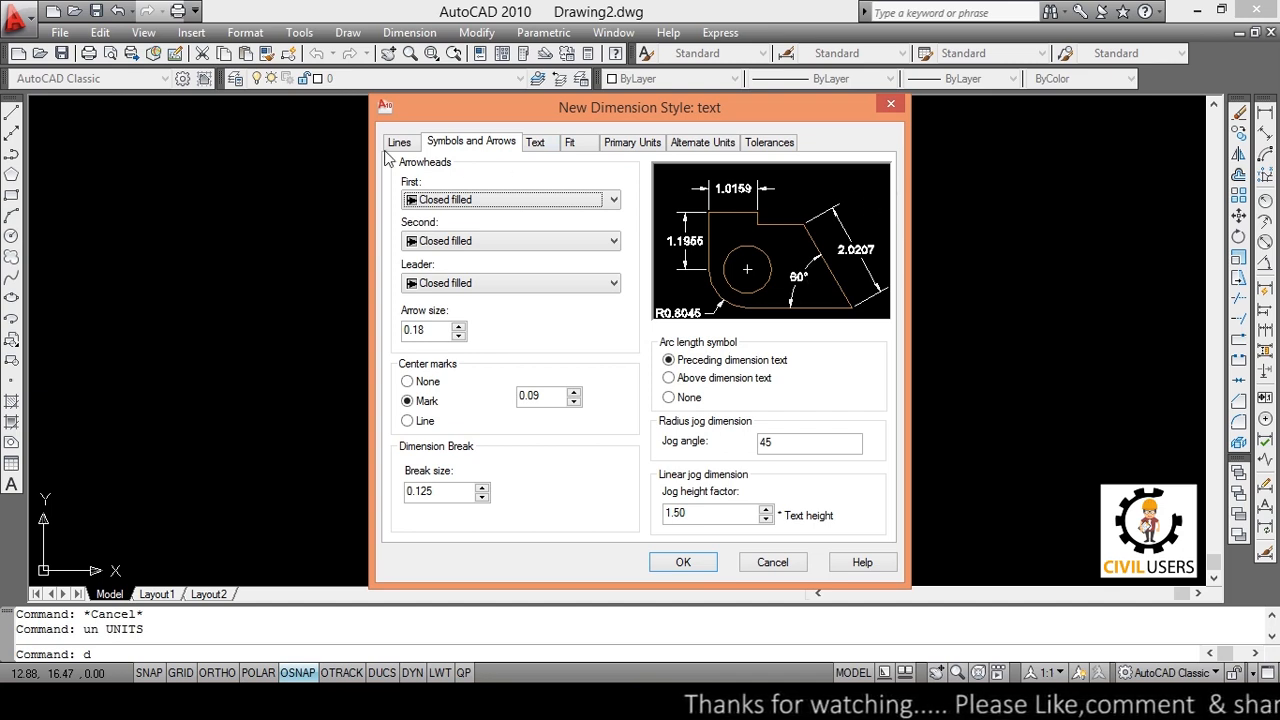
{"action": "left_click", "coordinate": [890, 103]}
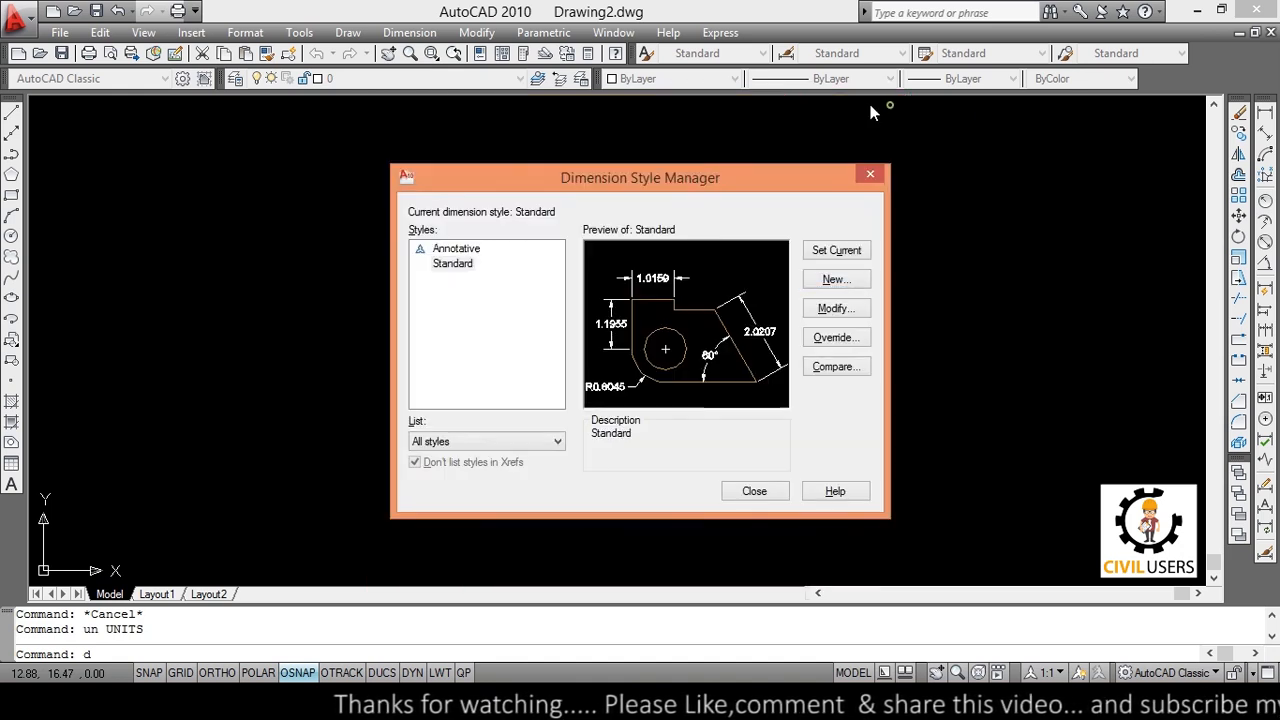
Modify the Standard dimension style so its dimension lines are green with a 0.15 mm lineweight.
{"action": "left_click", "coordinate": [843, 309]}
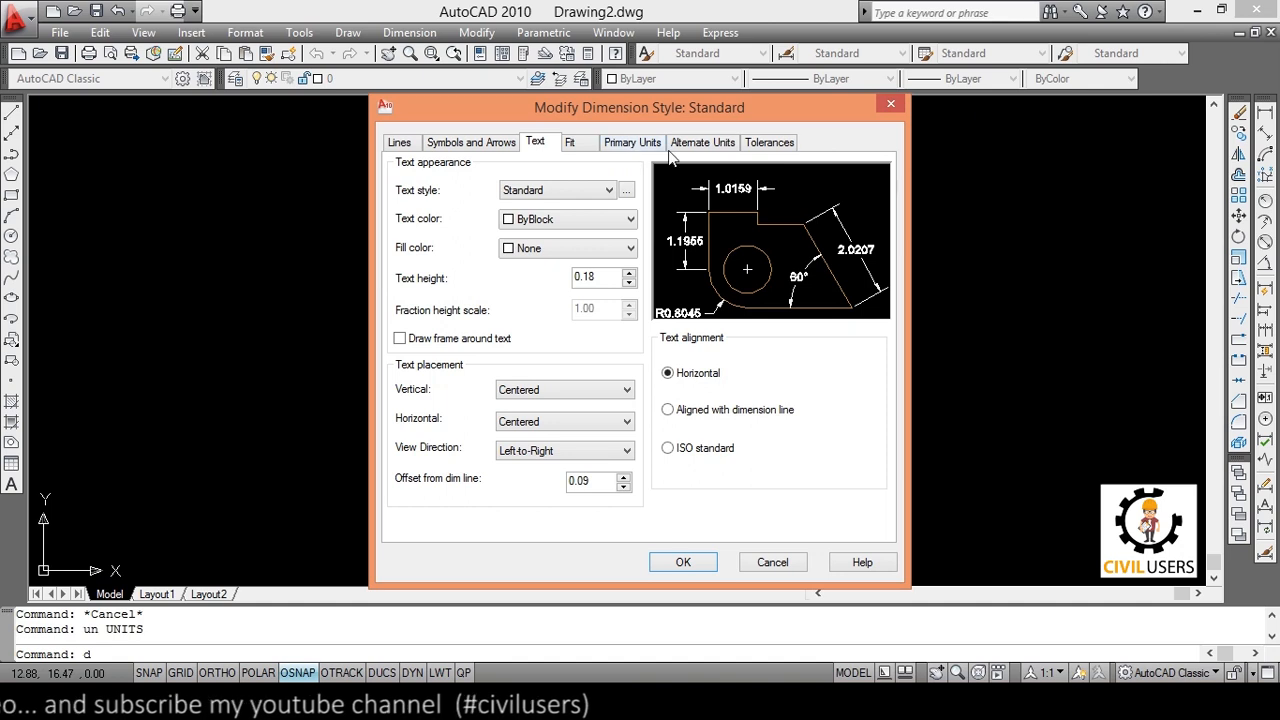
{"action": "left_click", "coordinate": [400, 144]}
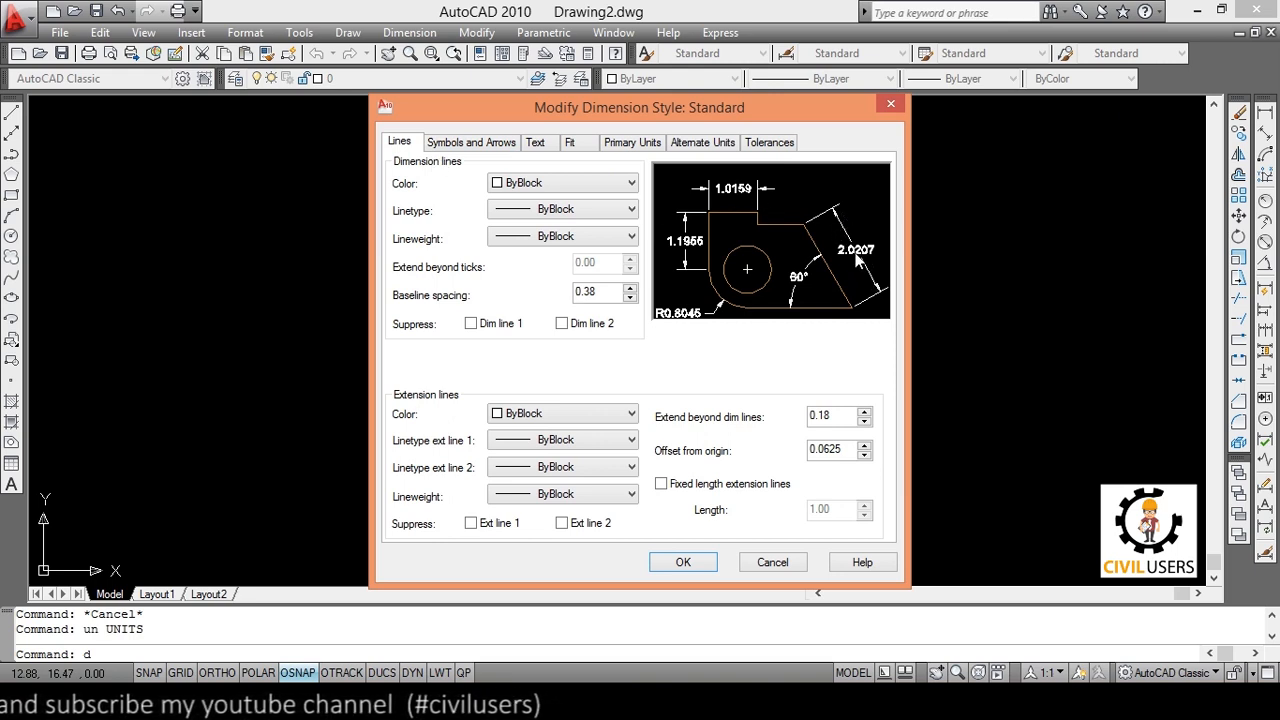
{"action": "left_click", "coordinate": [622, 192]}
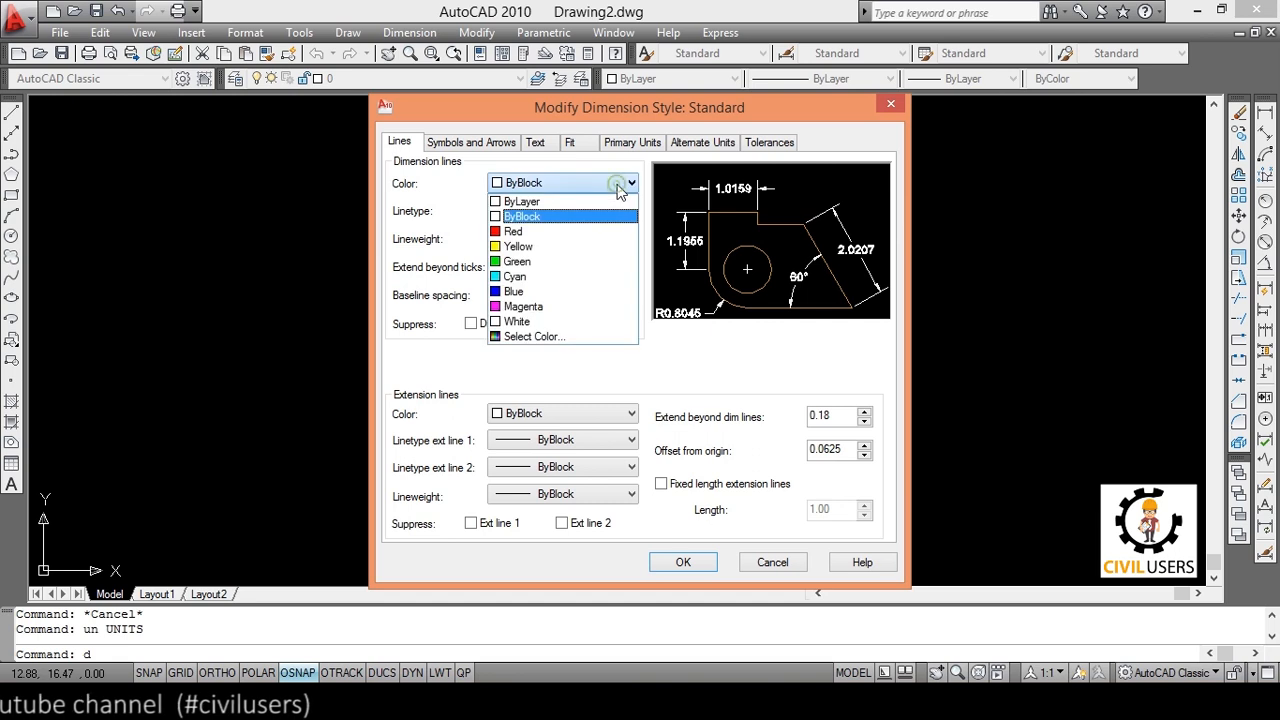
{"action": "left_click", "coordinate": [535, 266]}
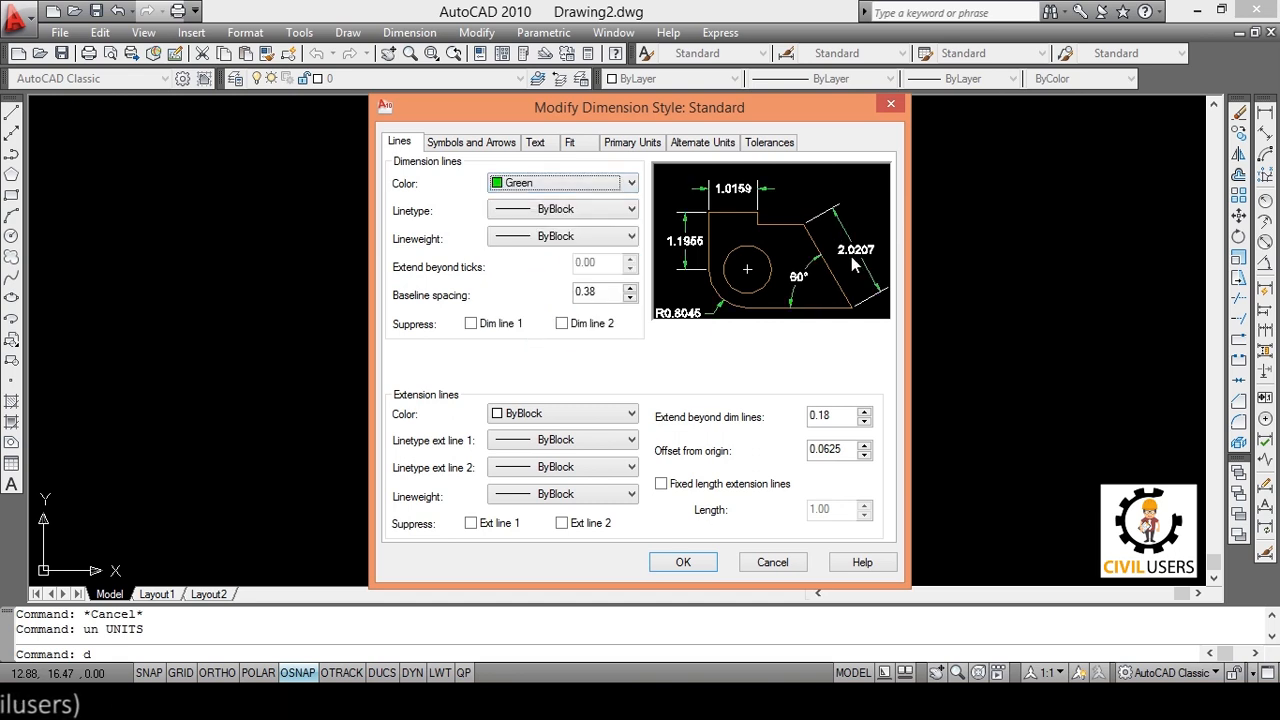
{"action": "left_click", "coordinate": [545, 209]}
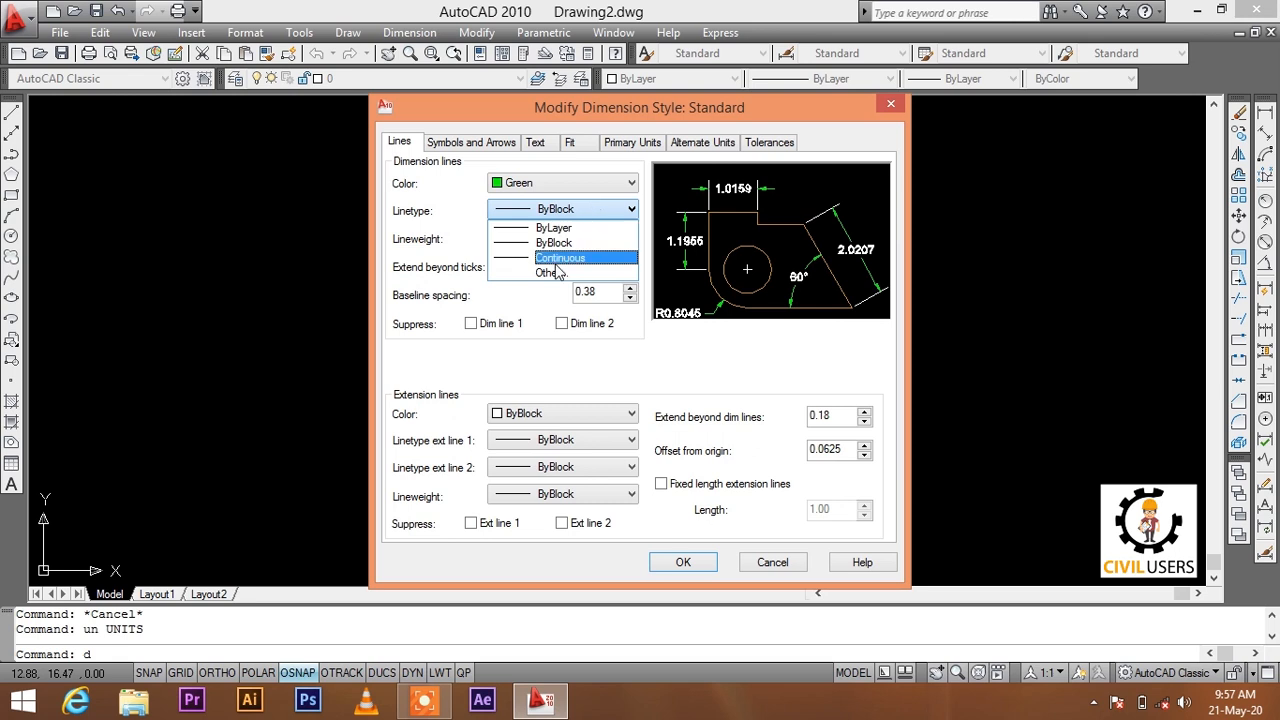
{"action": "left_click", "coordinate": [599, 214]}
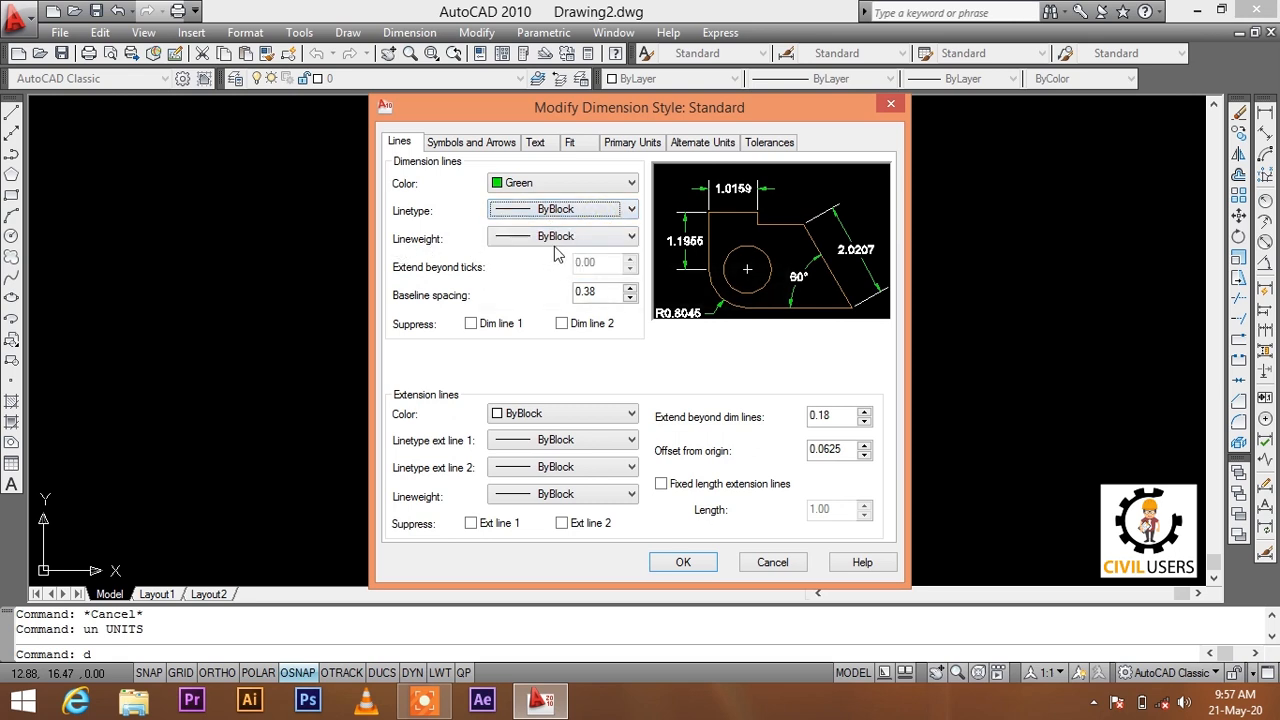
{"action": "left_click", "coordinate": [592, 238]}
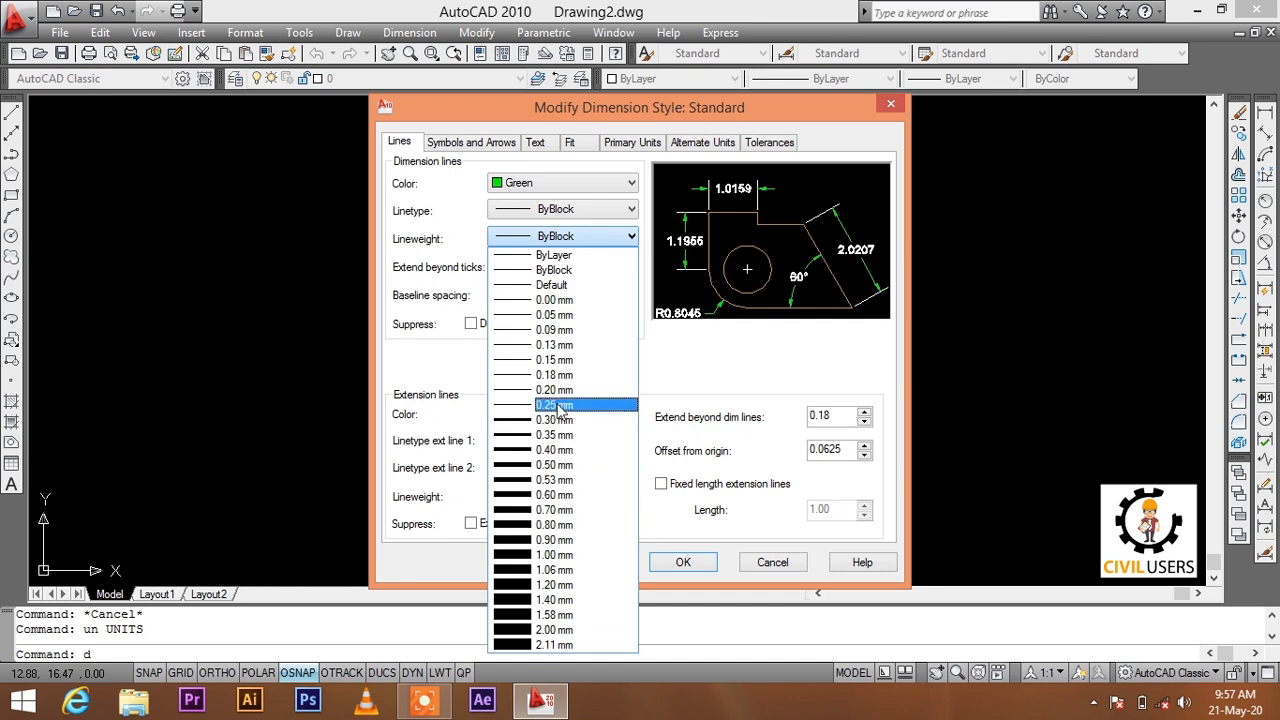
{"action": "left_click", "coordinate": [565, 360]}
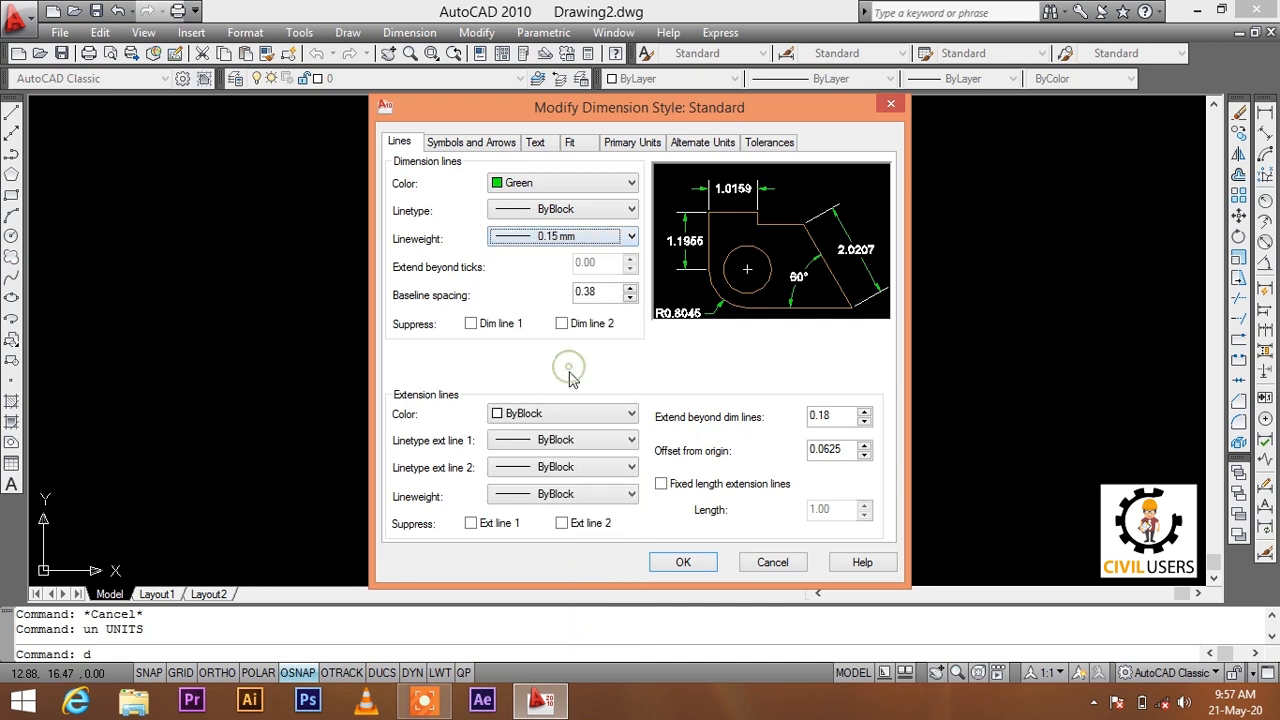
Try suppressing dimension lines 1 and 2, and turn both suppressions off again.
{"action": "left_click", "coordinate": [472, 324]}
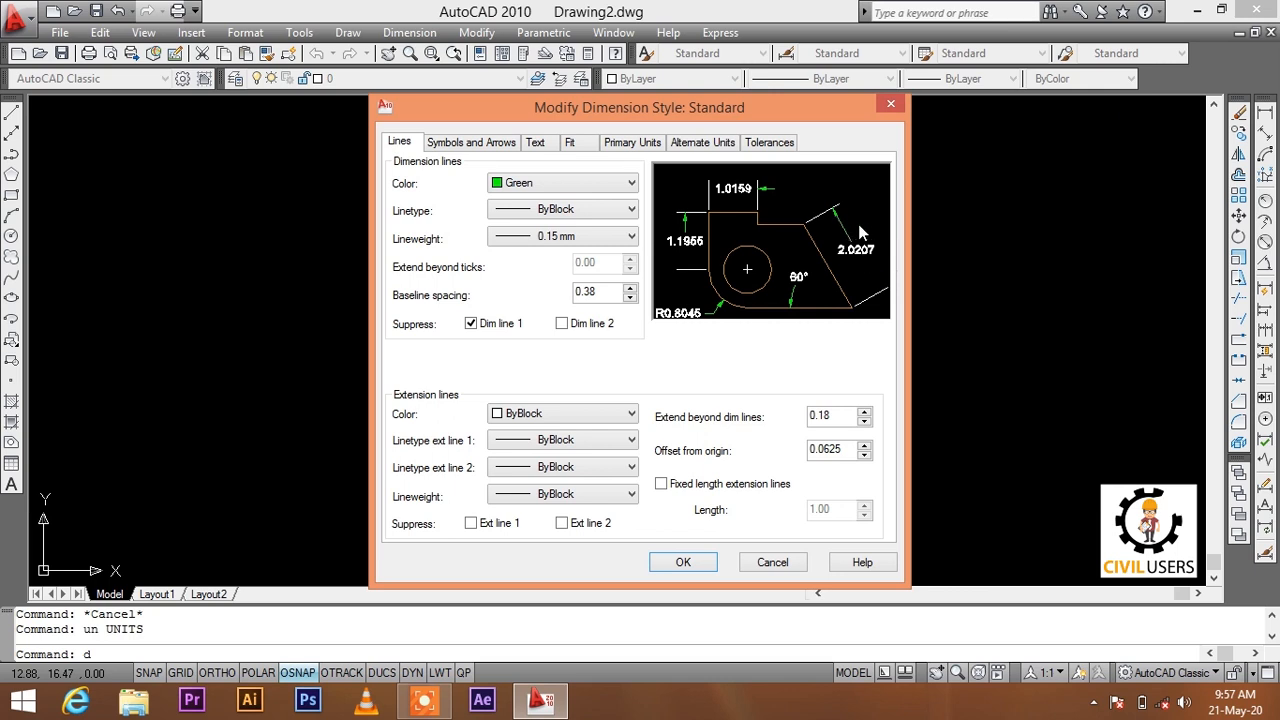
{"action": "left_click", "coordinate": [585, 330]}
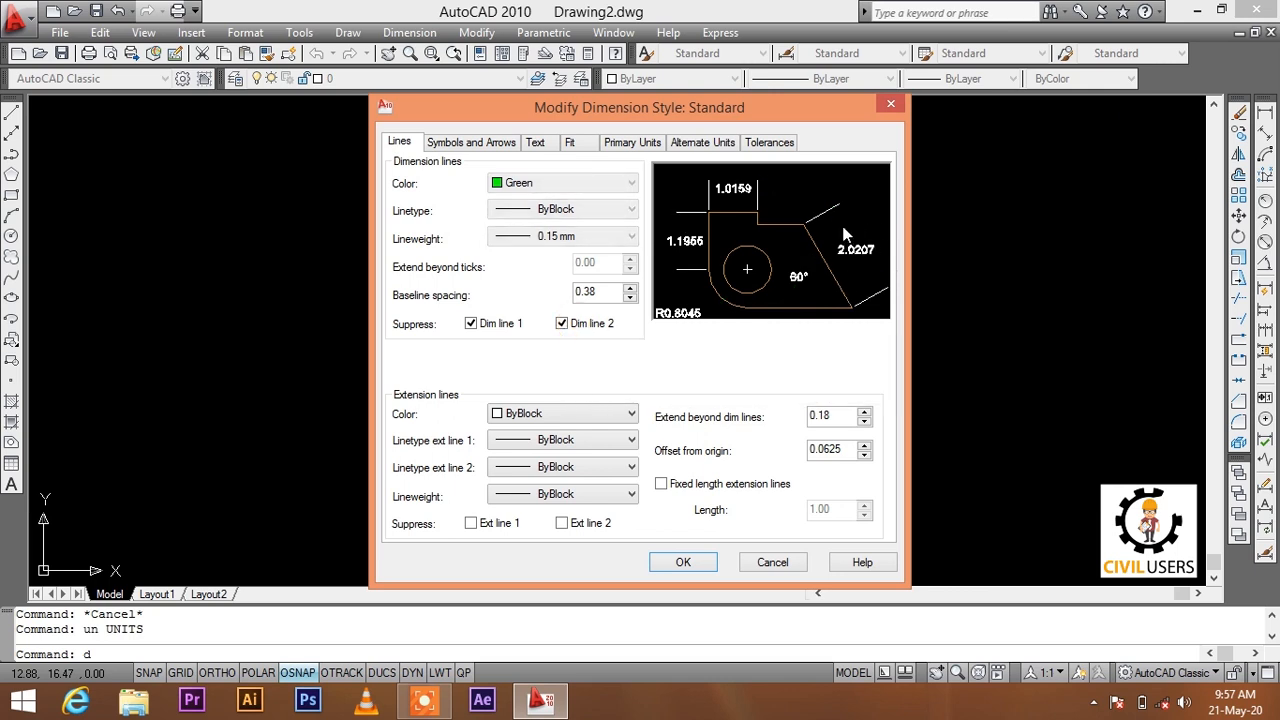
{"action": "left_click", "coordinate": [564, 326]}
{"action": "left_click", "coordinate": [486, 331]}
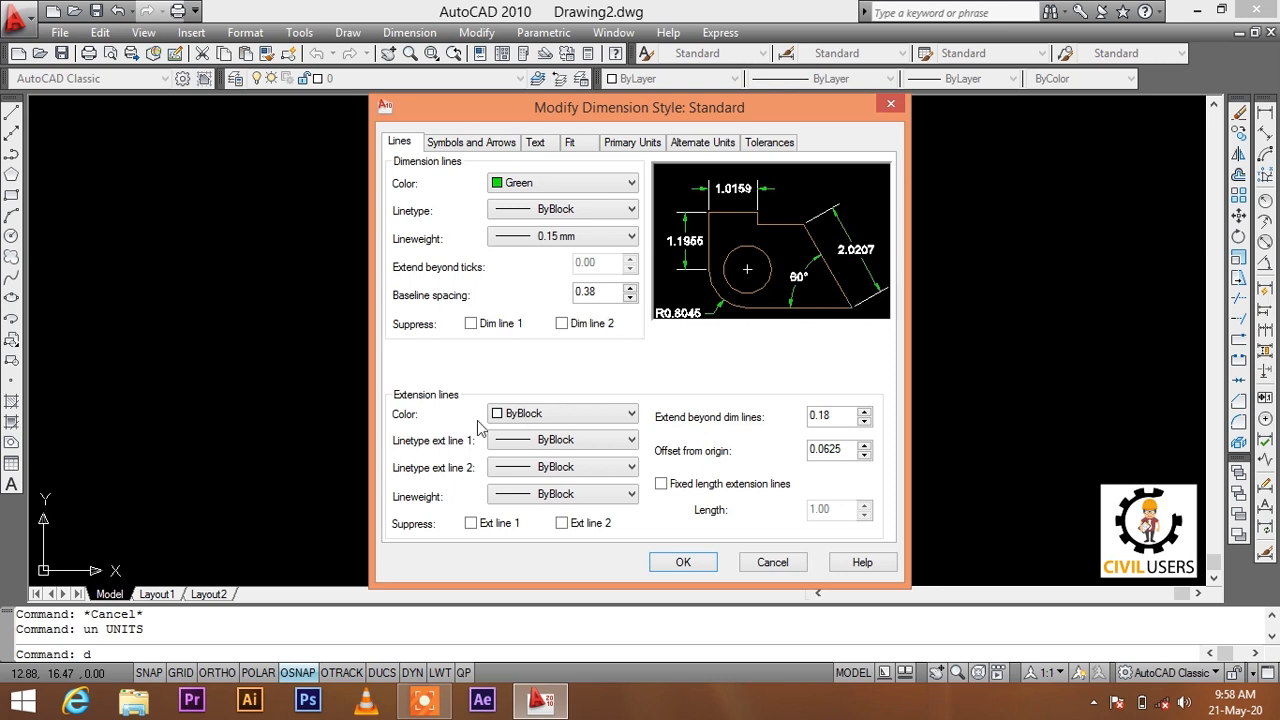
Try yellow for the extension lines and set their color to ByLayer instead.
{"action": "left_click", "coordinate": [598, 424]}
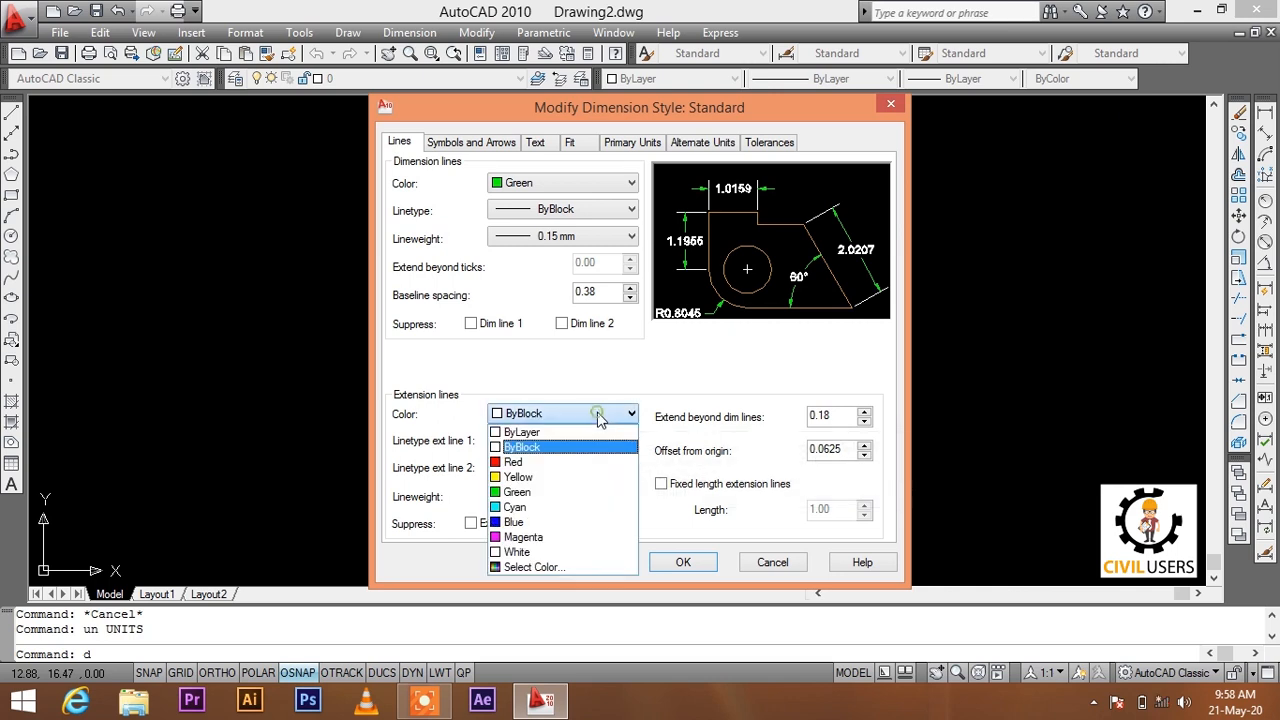
{"action": "left_click", "coordinate": [541, 478]}
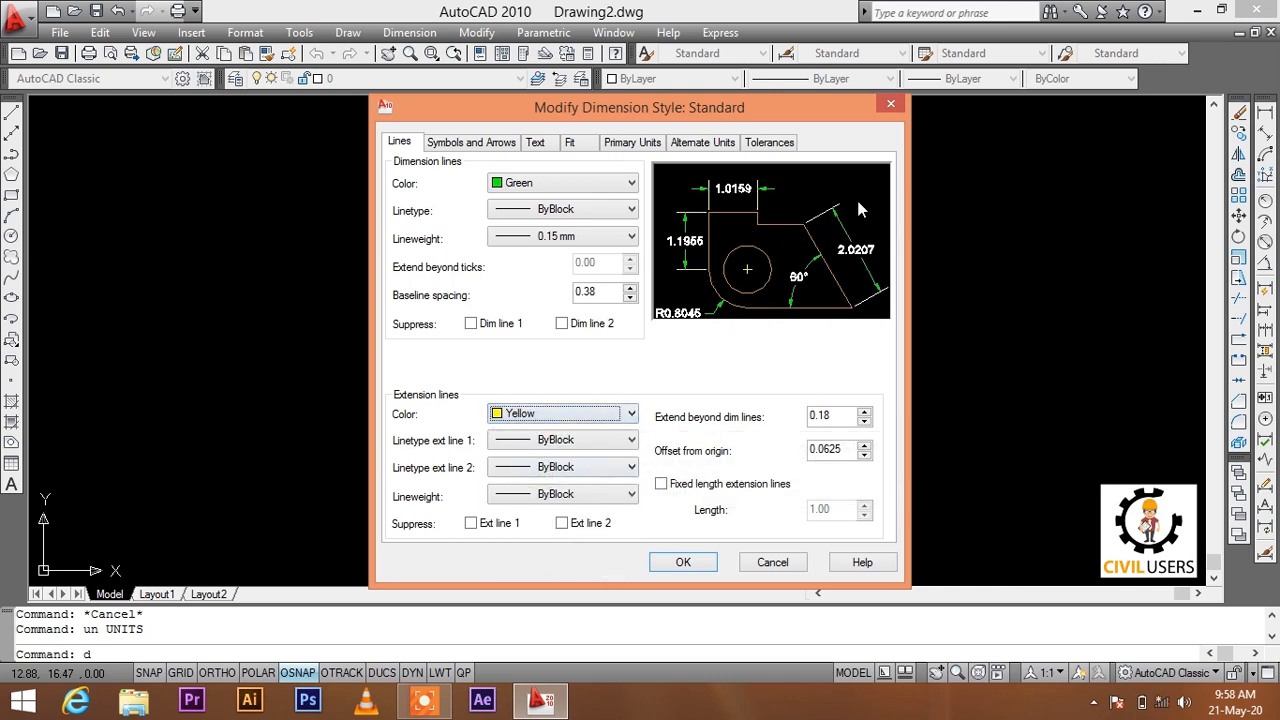
{"action": "left_click", "coordinate": [598, 420]}
{"action": "left_click", "coordinate": [560, 432]}
{"action": "left_click", "coordinate": [556, 442]}
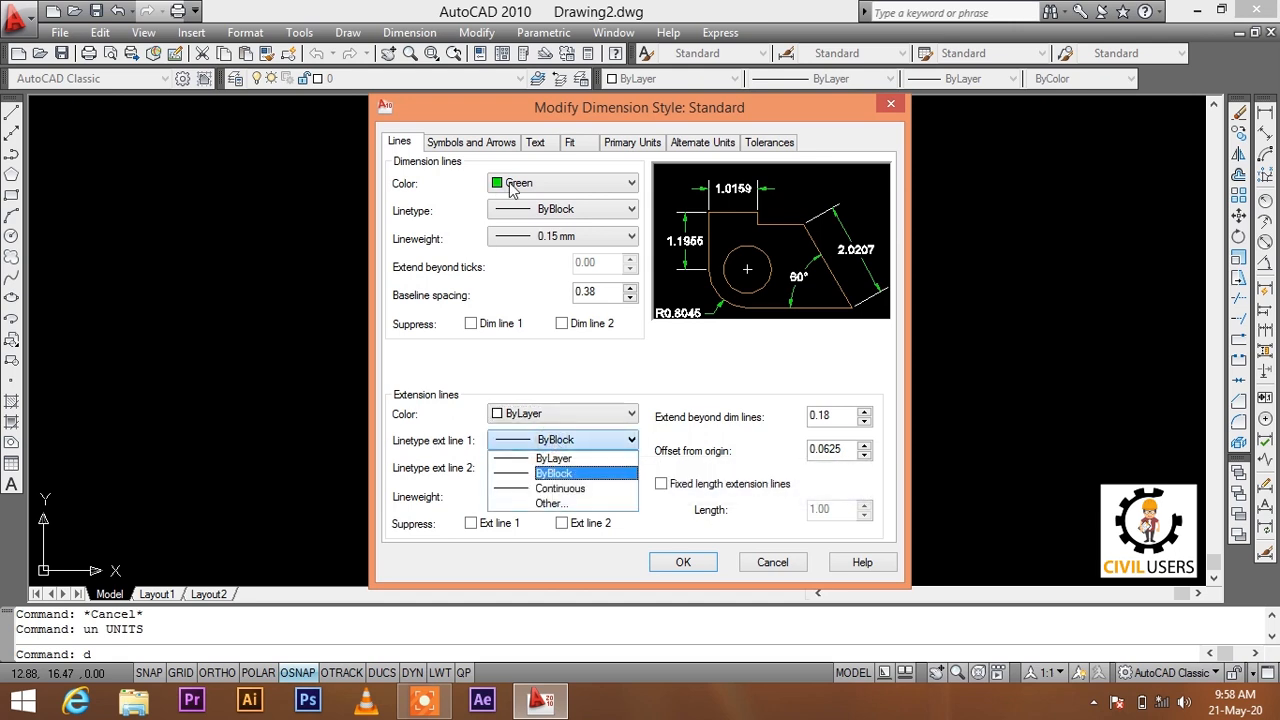
{"action": "left_click", "coordinate": [625, 441]}
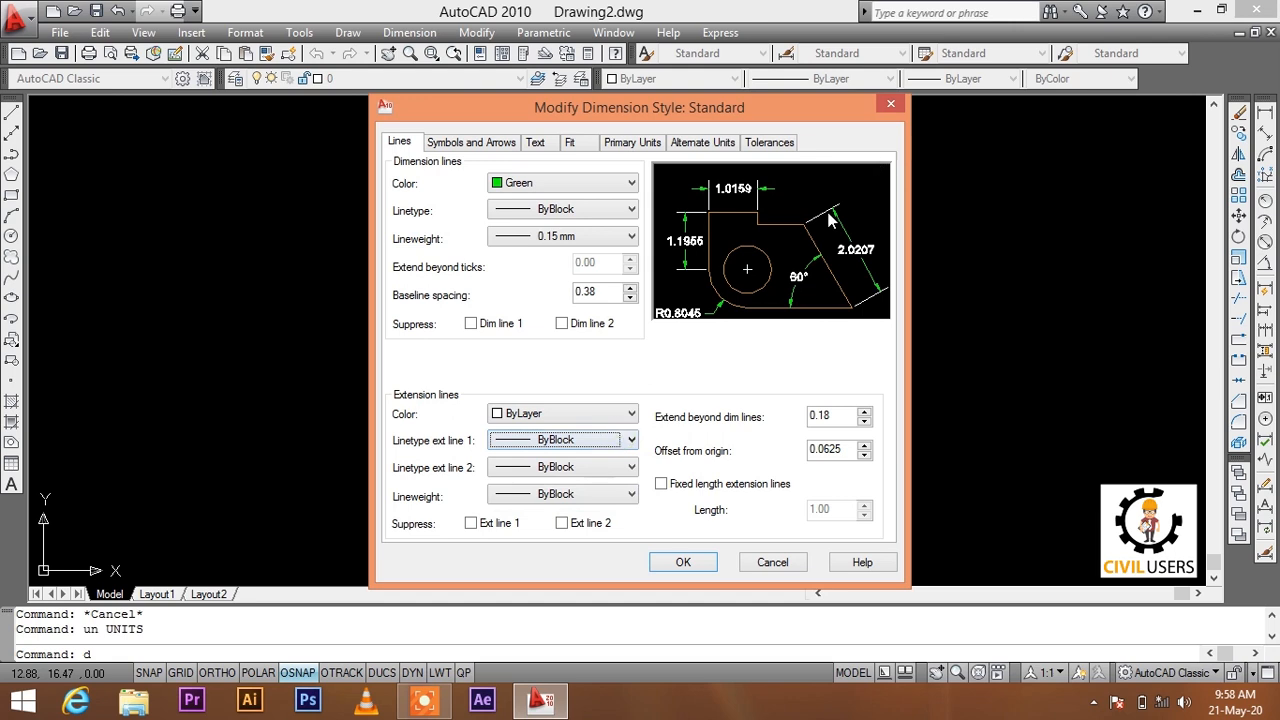
{"action": "left_click", "coordinate": [568, 478]}
{"action": "left_click", "coordinate": [558, 468]}
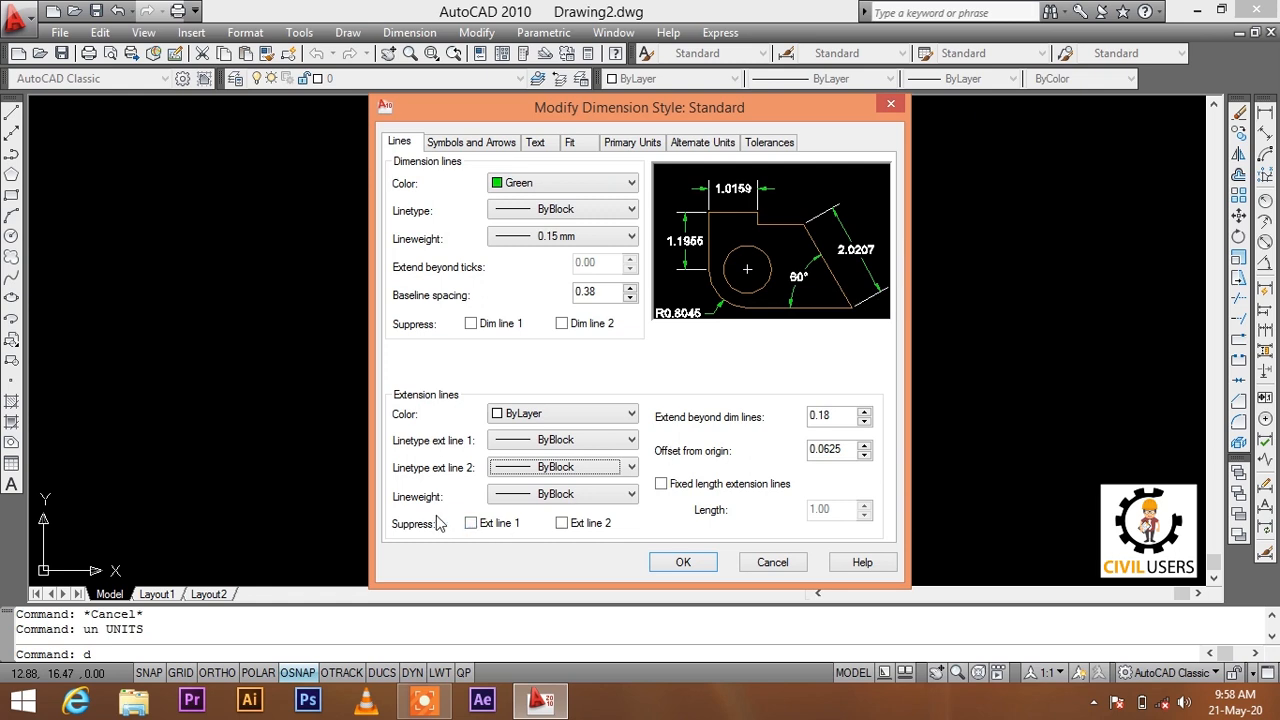
{"action": "left_click", "coordinate": [552, 495]}
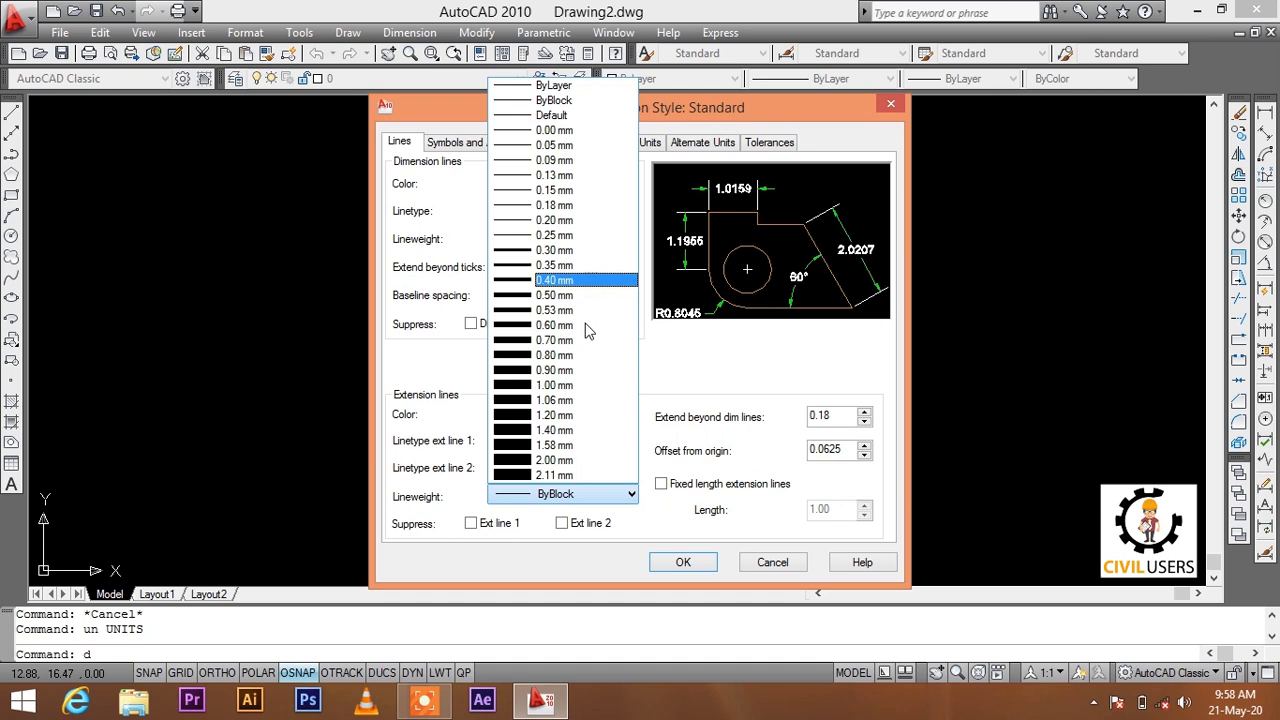
{"action": "left_click", "coordinate": [735, 368]}
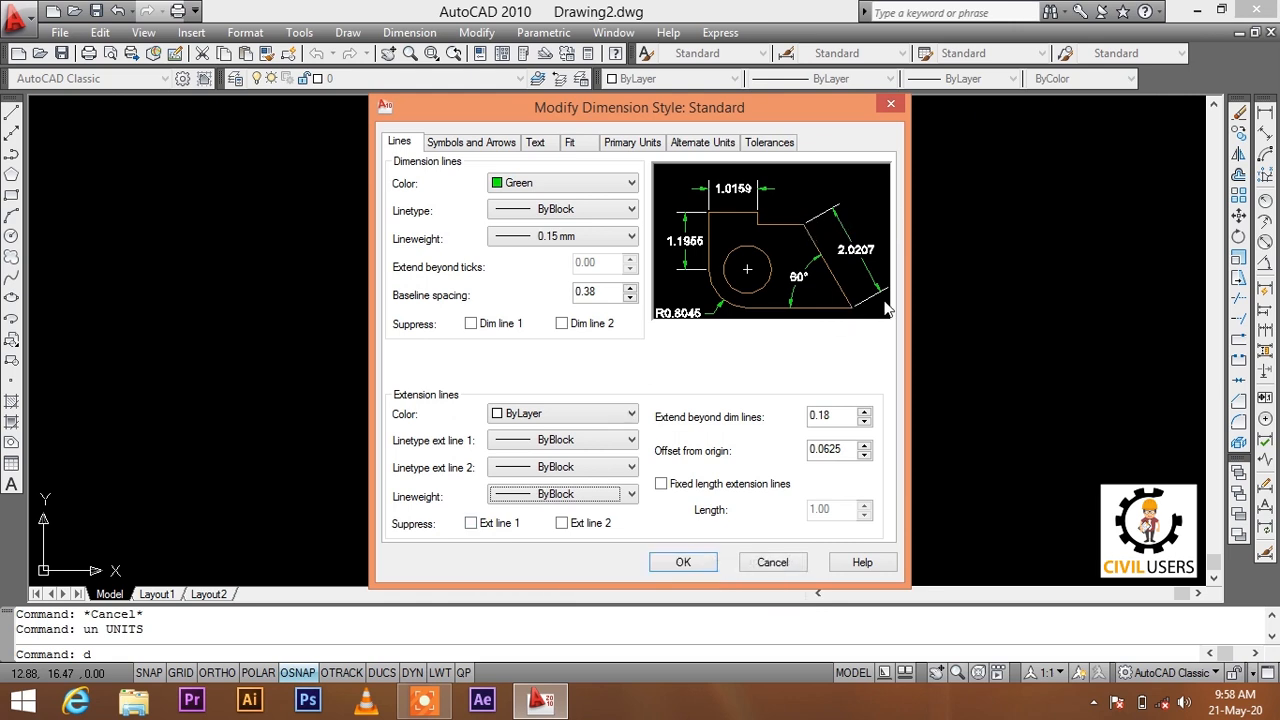
Try suppressing extension lines 1 and 2, and turn both suppressions off again.
{"action": "left_click", "coordinate": [471, 523]}
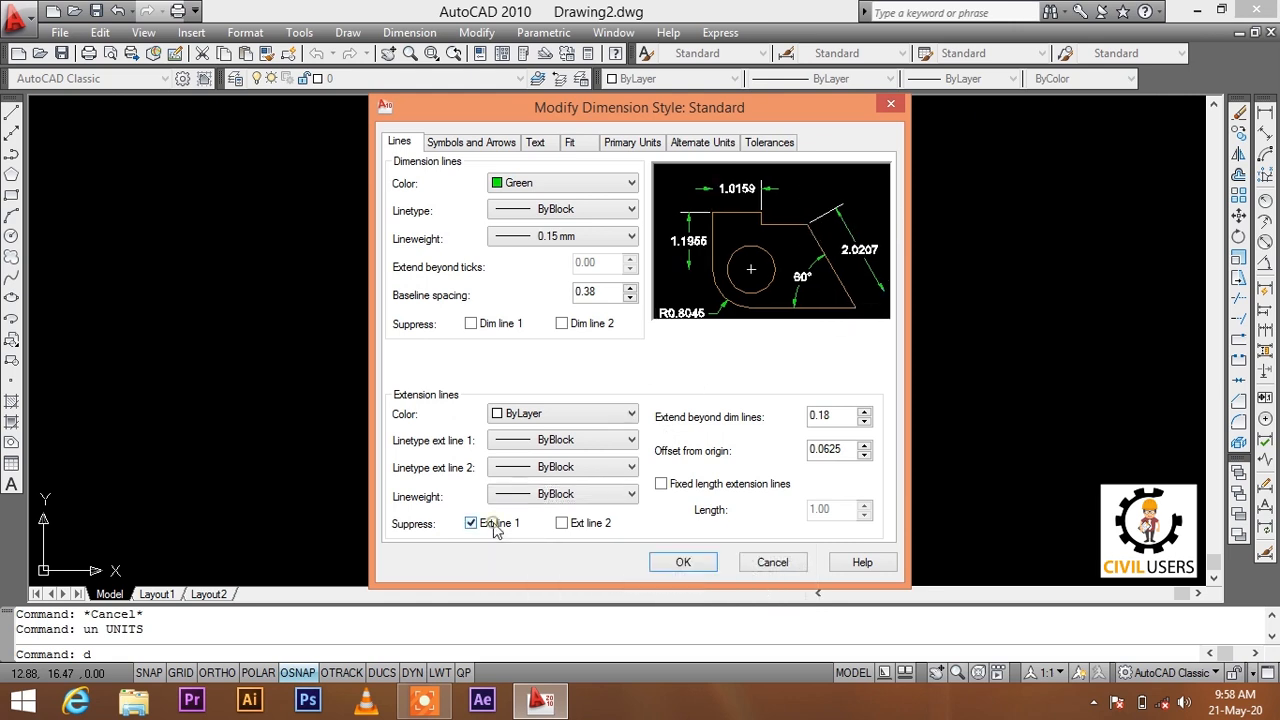
{"action": "left_click", "coordinate": [562, 523]}
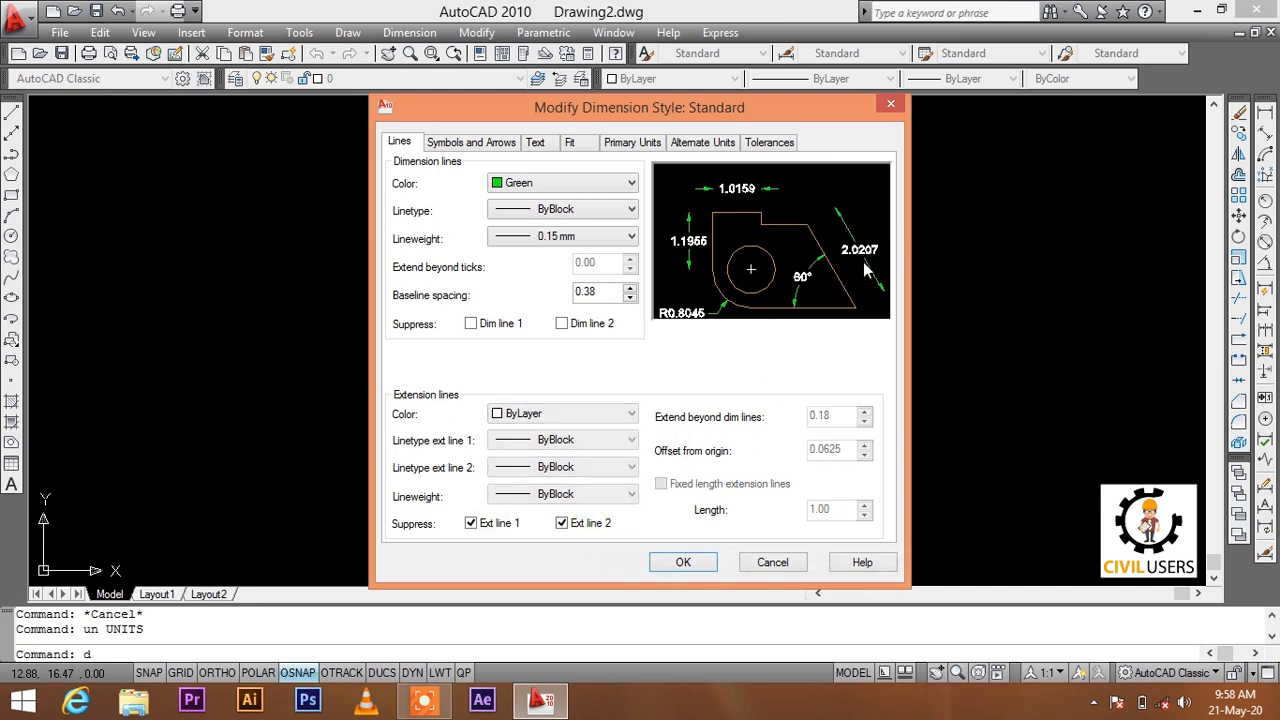
{"action": "left_click", "coordinate": [562, 523]}
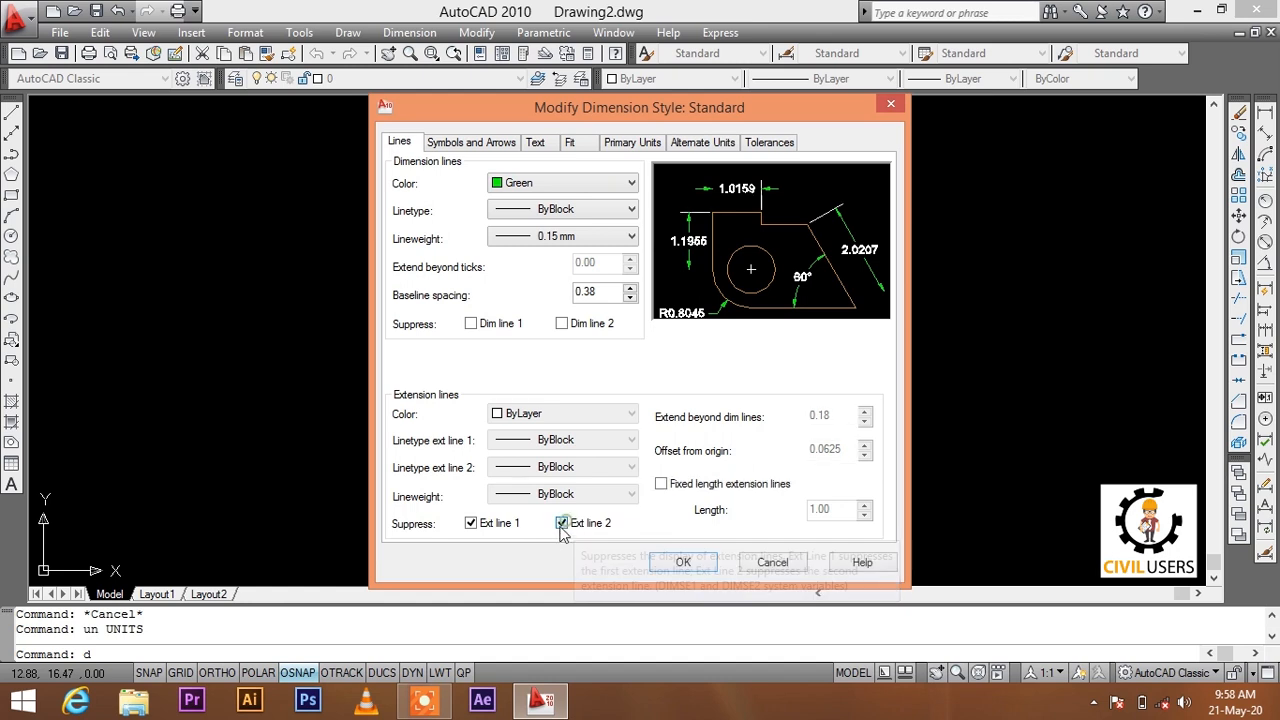
{"action": "left_click", "coordinate": [471, 523]}
{"action": "left_click", "coordinate": [471, 526]}
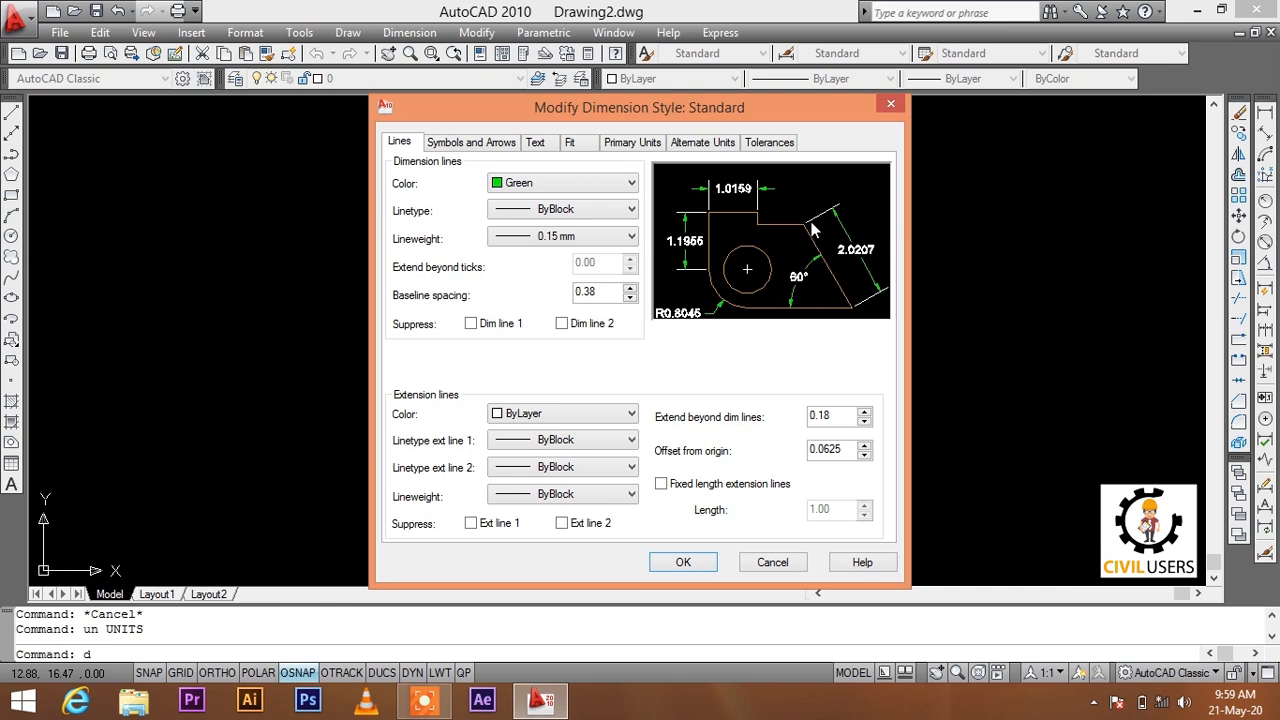
Set the extension lines' offset from origin to 0.40.
{"action": "right_click", "coordinate": [842, 451]}
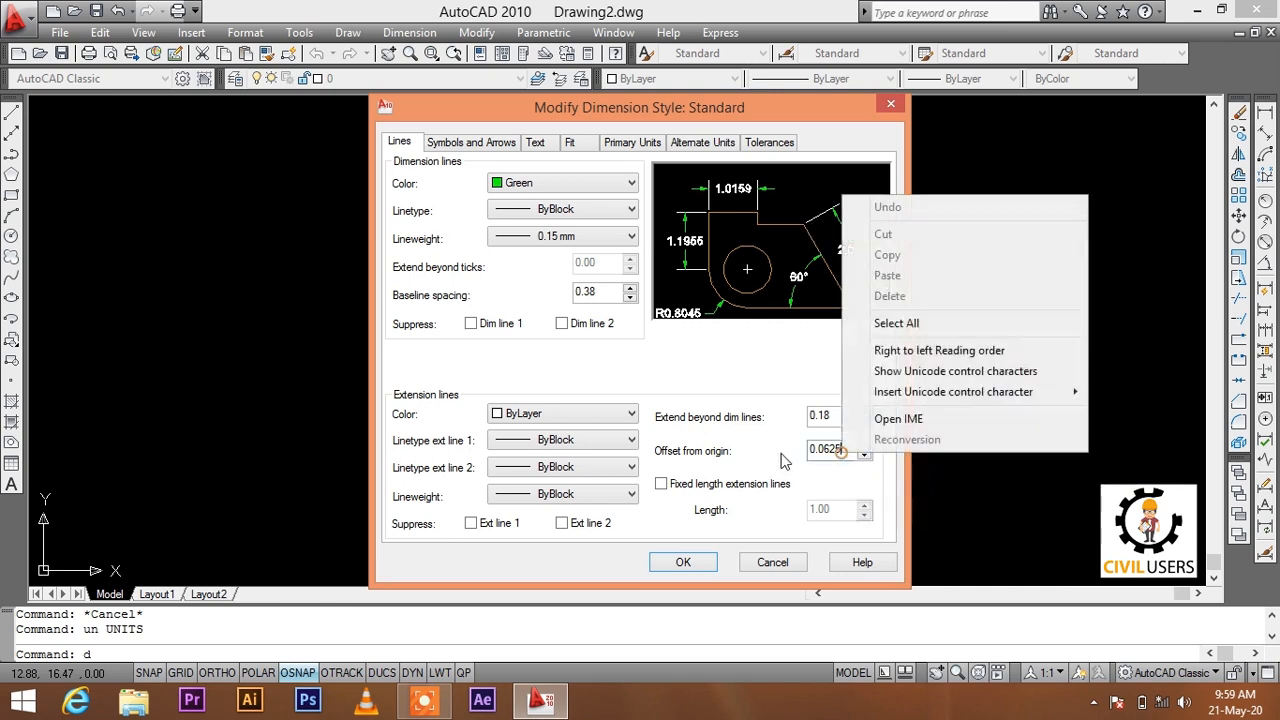
{"action": "left_click", "coordinate": [836, 470]}
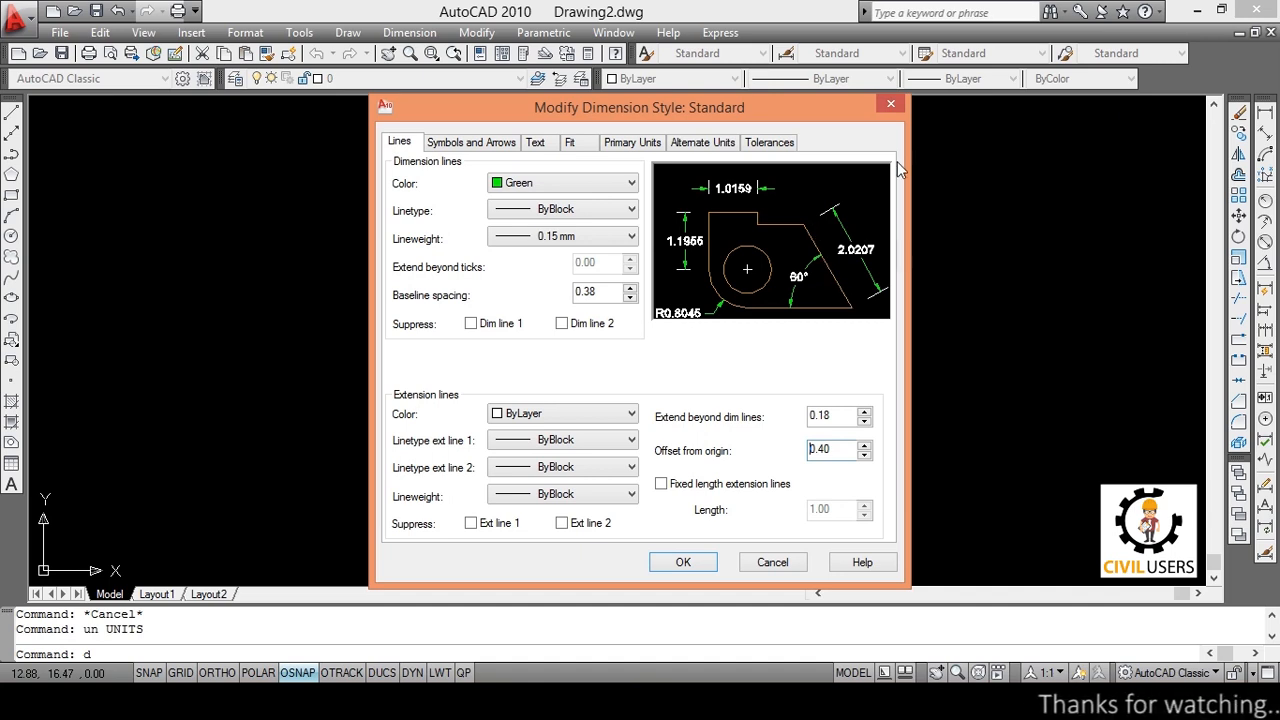
Set the first and second arrowheads to Oblique, with a Closed filled leader arrowhead and an arrow size of 0.30.
{"action": "left_click", "coordinate": [499, 143]}
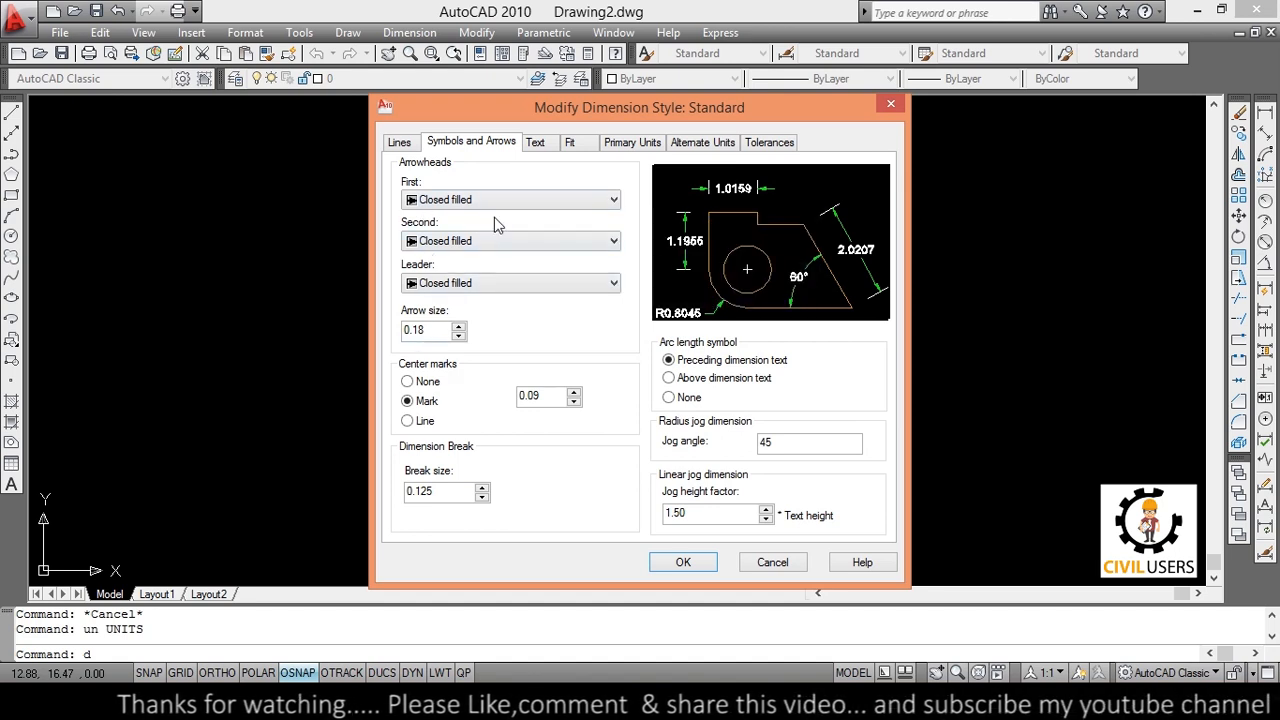
{"action": "left_click", "coordinate": [546, 201]}
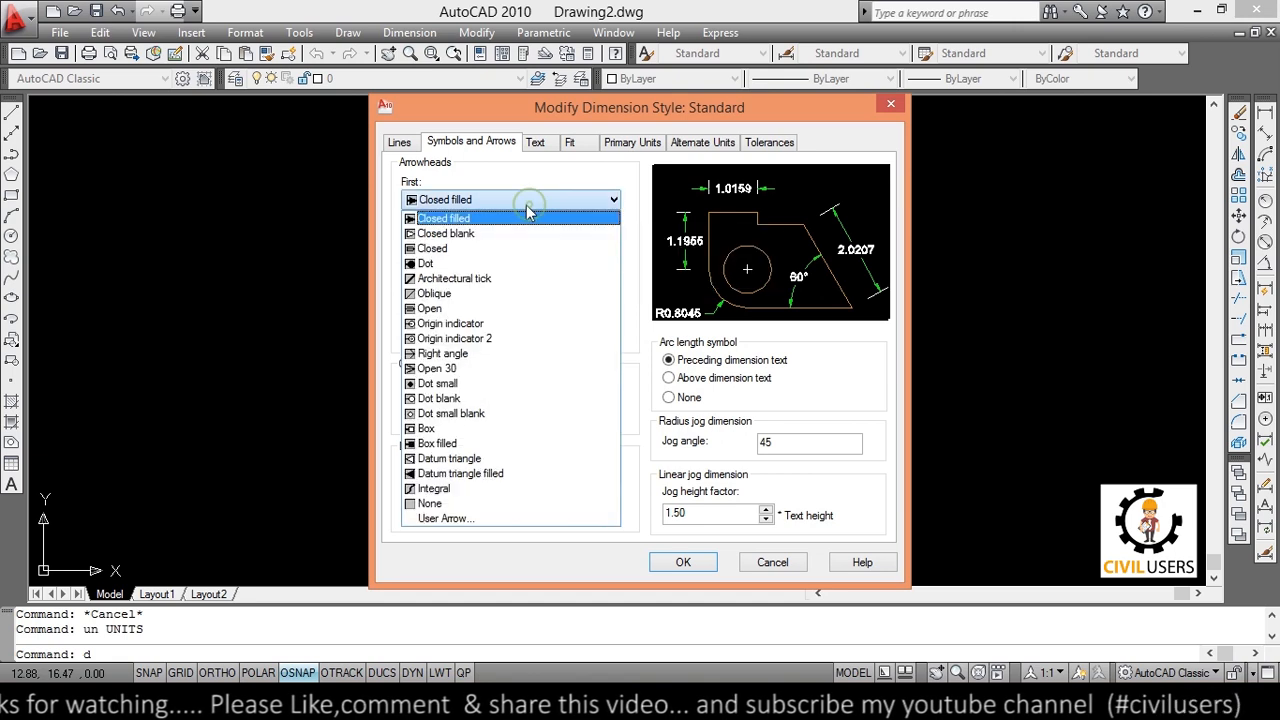
{"action": "left_click", "coordinate": [473, 294]}
{"action": "left_click", "coordinate": [485, 241]}
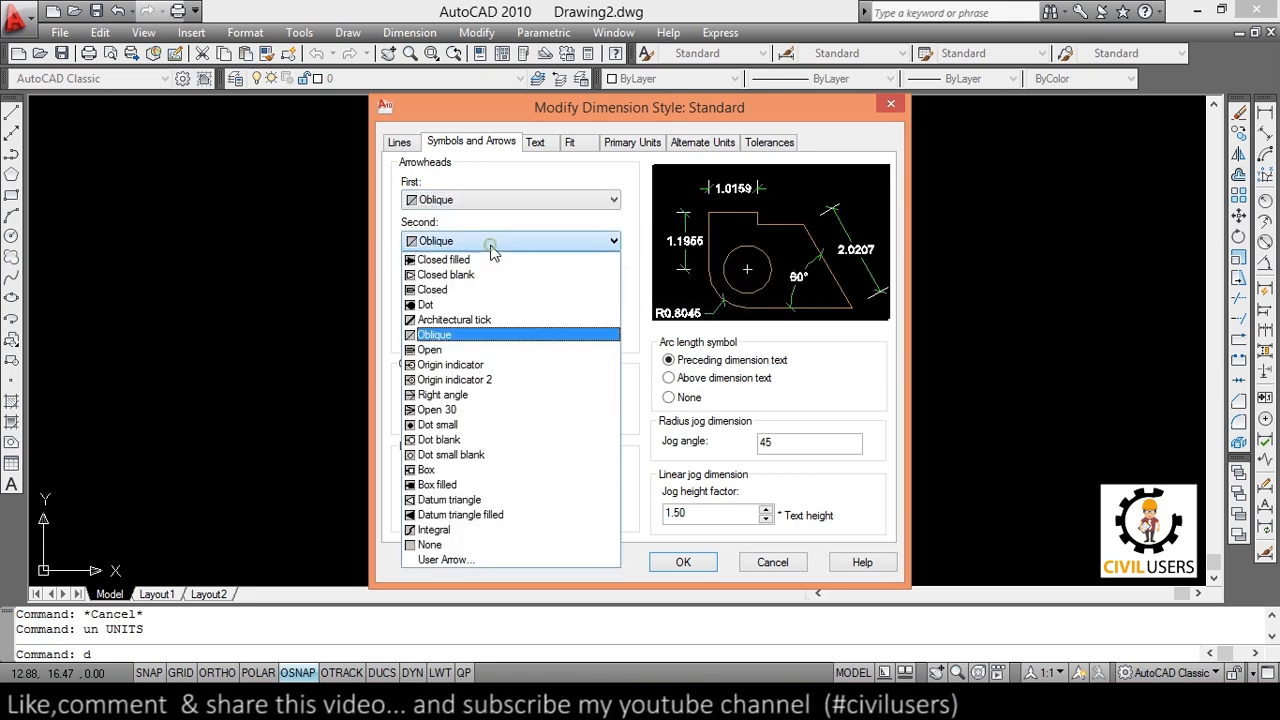
{"action": "left_click", "coordinate": [450, 334]}
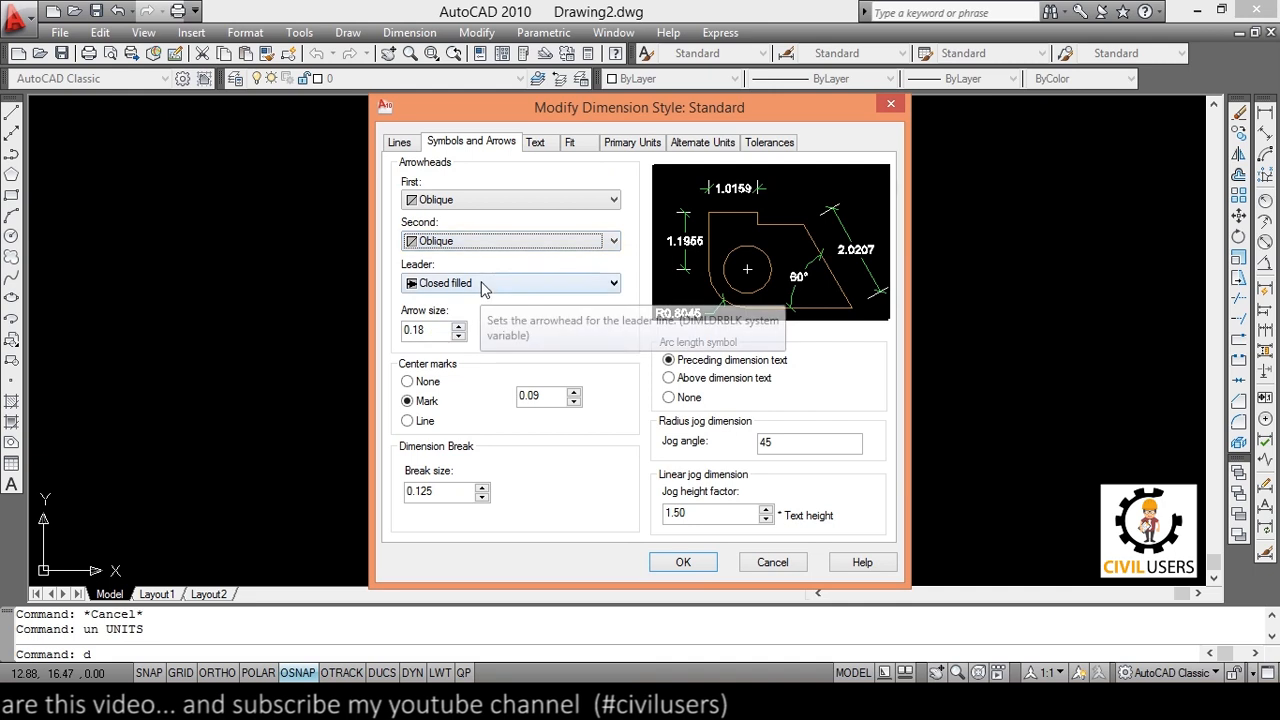
{"action": "left_click", "coordinate": [484, 286]}
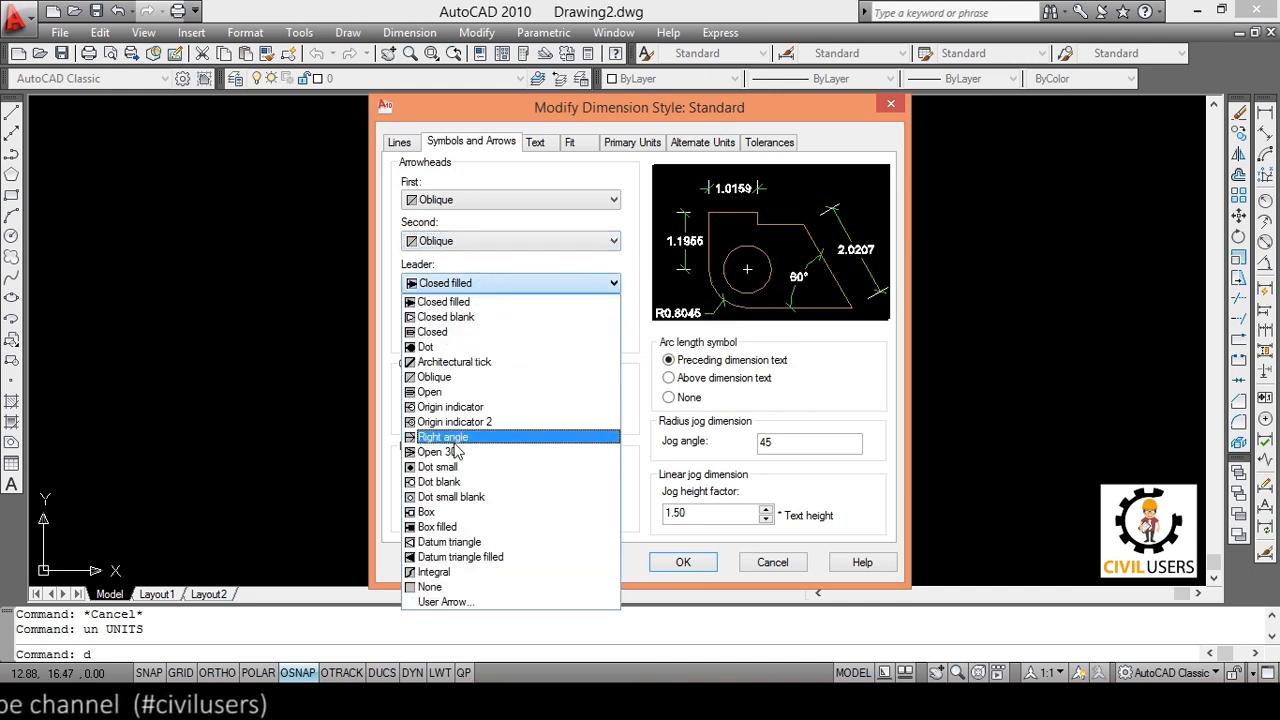
{"action": "left_click", "coordinate": [463, 302]}
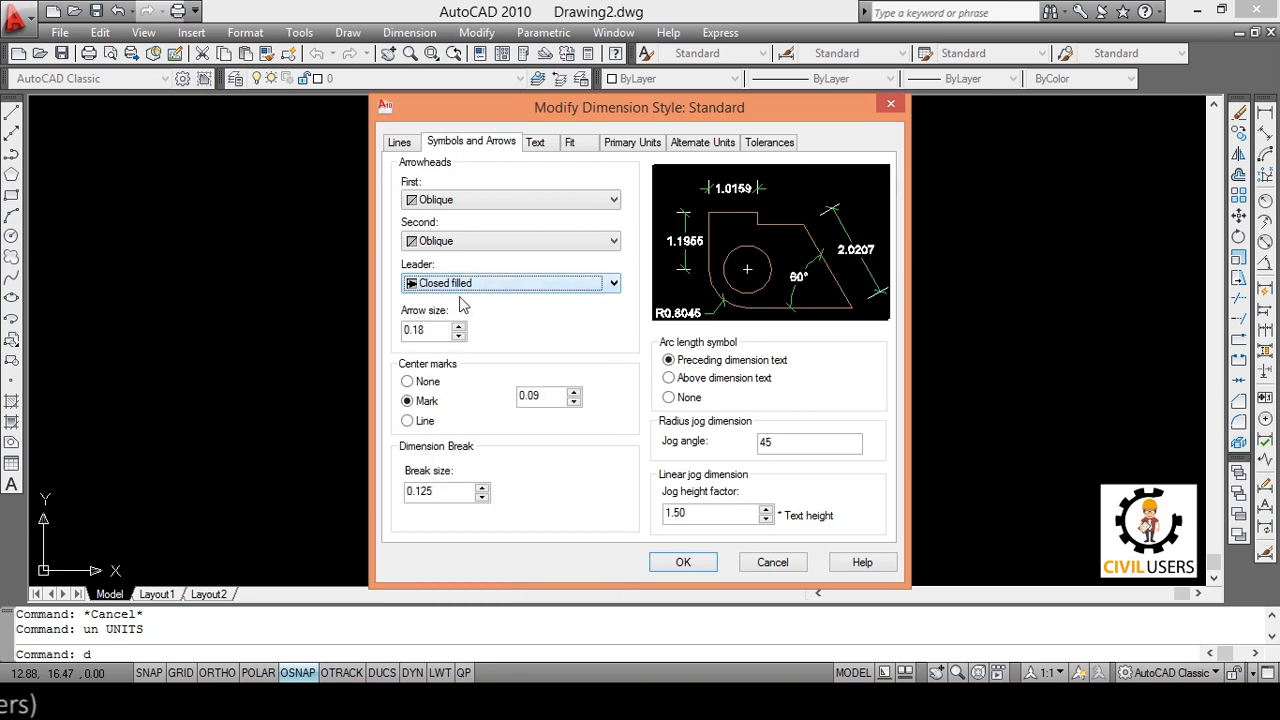
{"action": "left_click_drag", "start_coordinate": [438, 332], "coordinate": [390, 345]}
{"action": "type", "text": "0.30"}
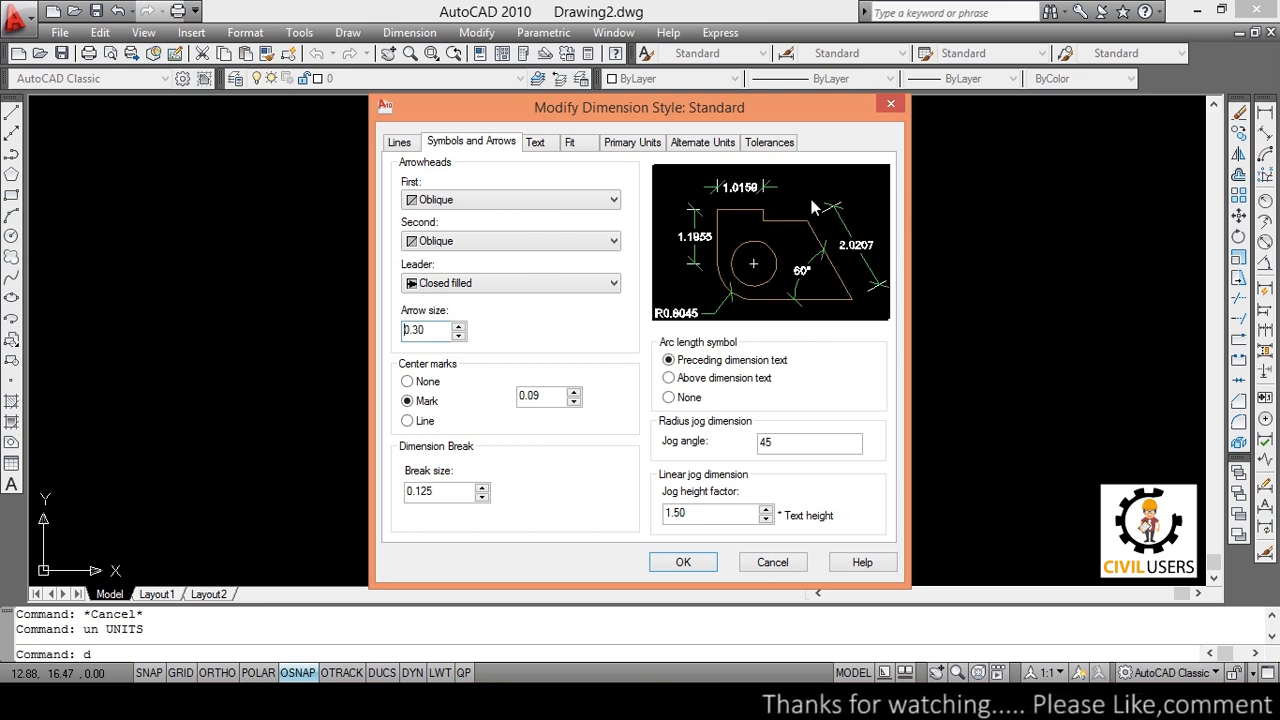
In the dimension style's text settings, try a red text color and set it to ByLayer instead.
{"action": "left_click", "coordinate": [535, 145]}
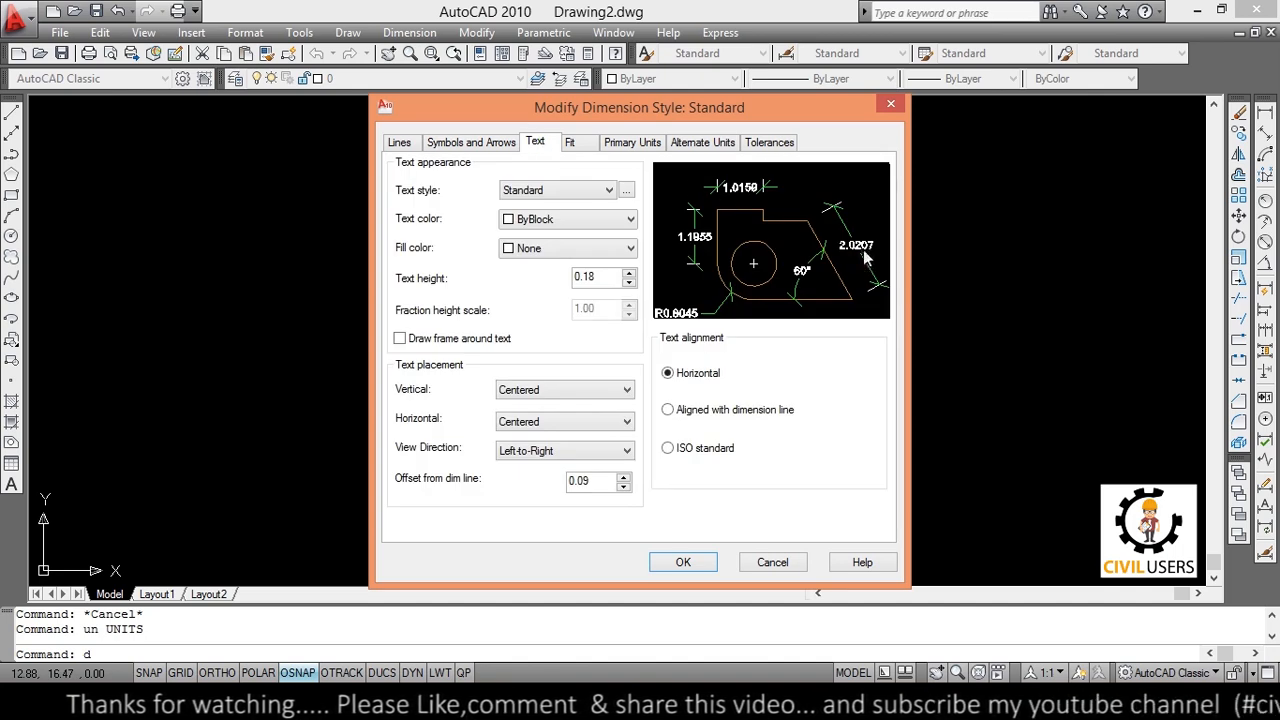
{"action": "left_click", "coordinate": [572, 191]}
{"action": "left_click", "coordinate": [571, 193]}
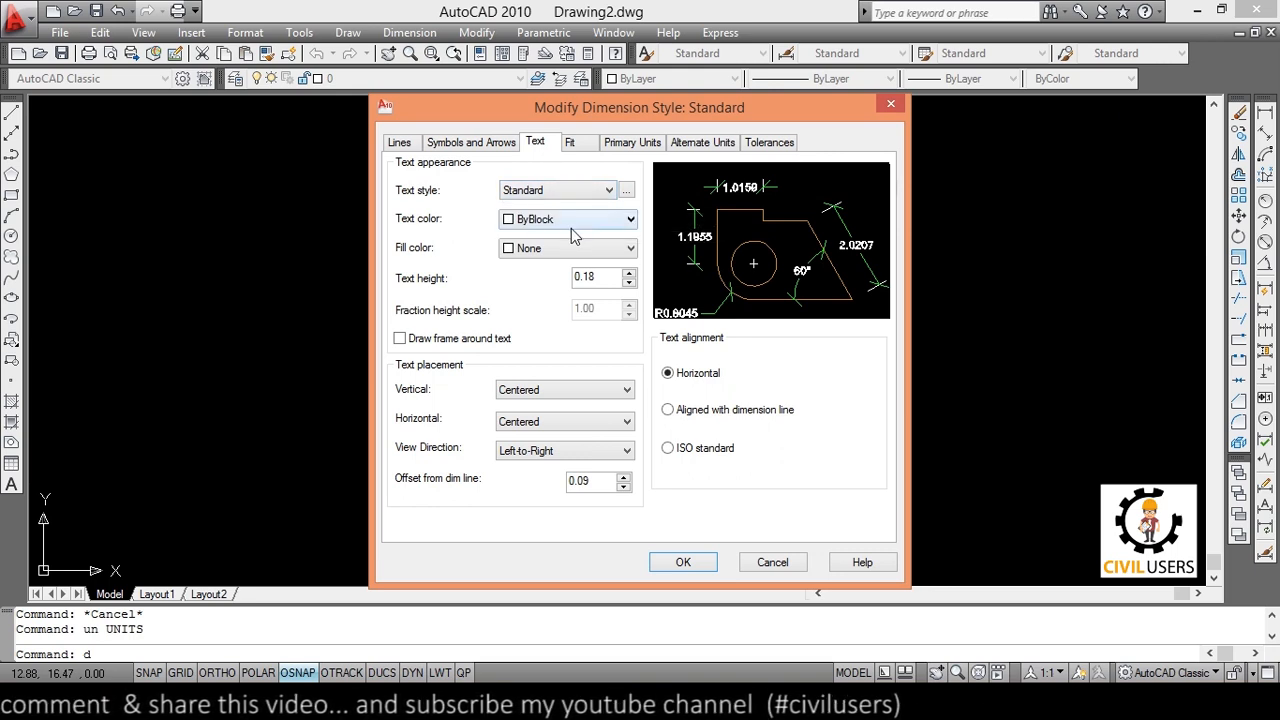
{"action": "left_click", "coordinate": [573, 222]}
{"action": "left_click", "coordinate": [568, 266]}
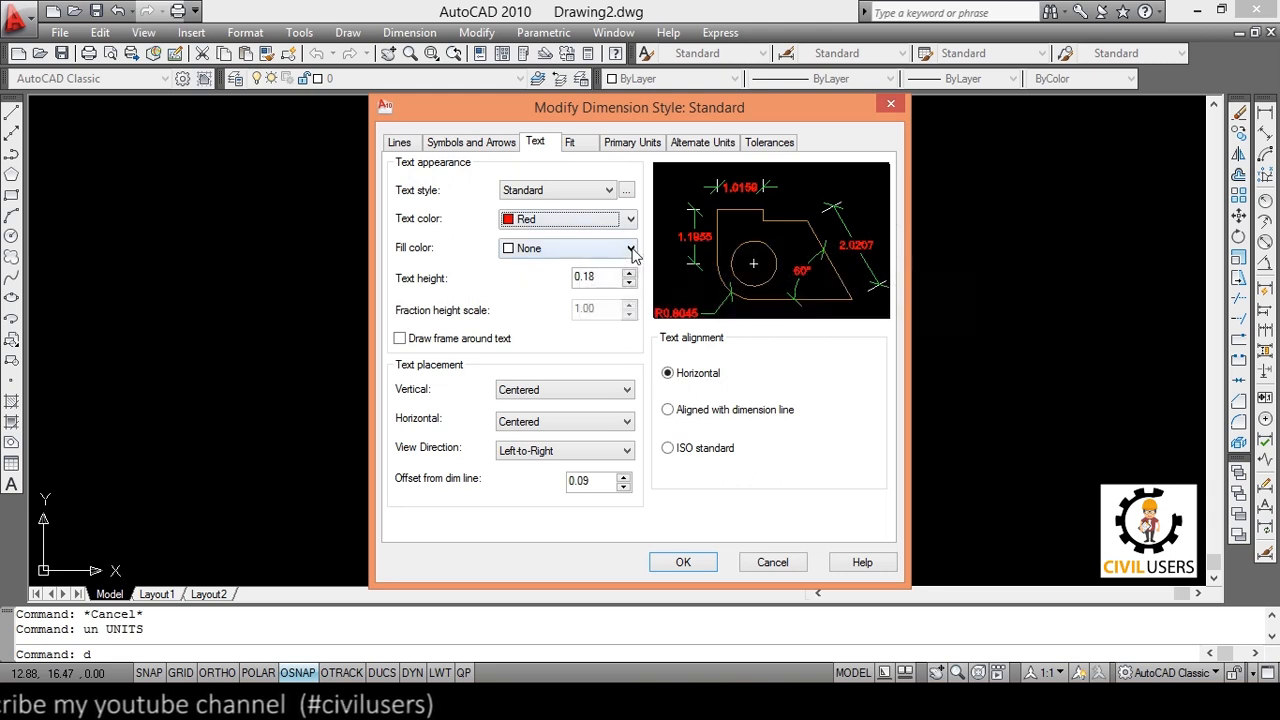
{"action": "left_click", "coordinate": [565, 220]}
{"action": "left_click", "coordinate": [530, 235]}
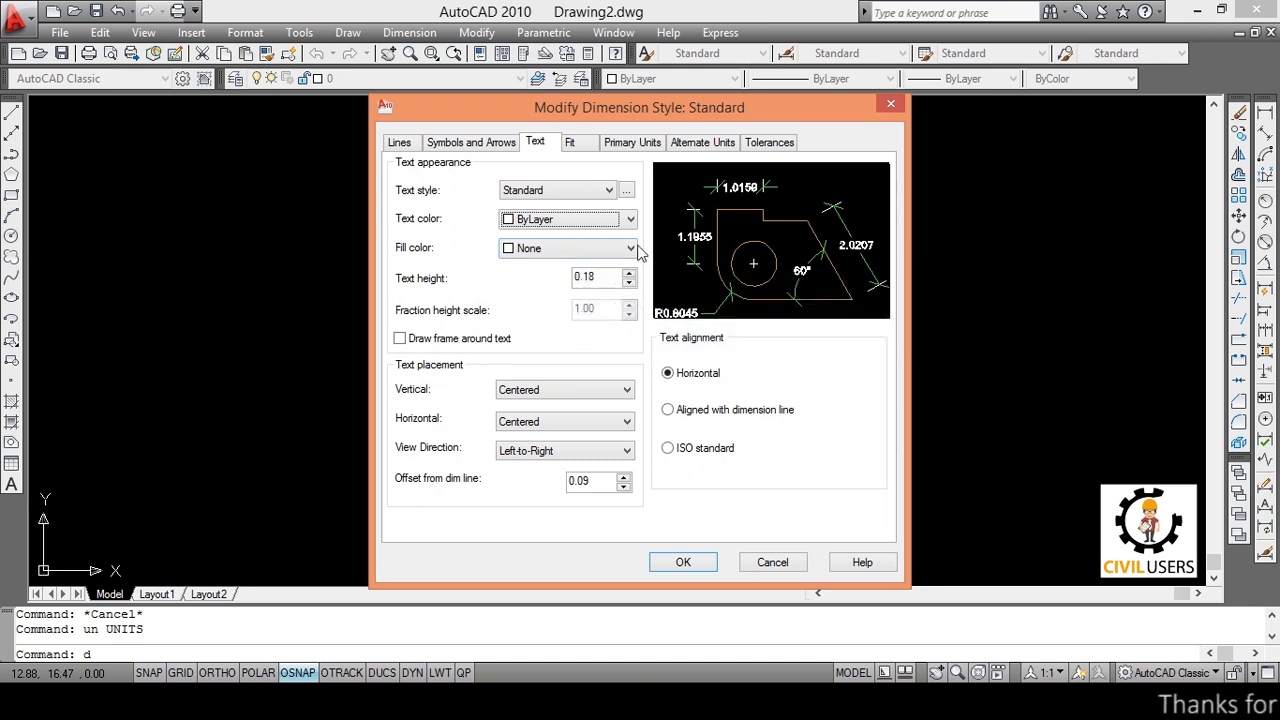
Try yellow and red as the dimension text's fill color, and set the fill back to None.
{"action": "left_click", "coordinate": [600, 250]}
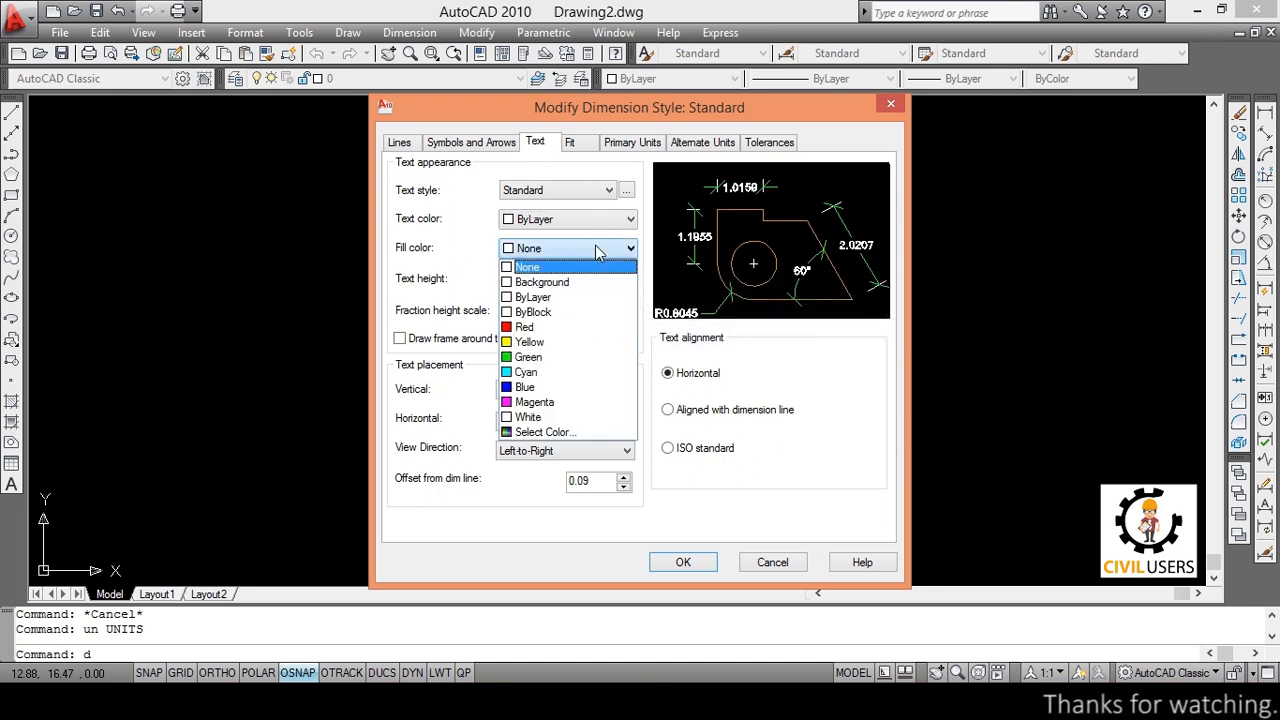
{"action": "left_click", "coordinate": [530, 342]}
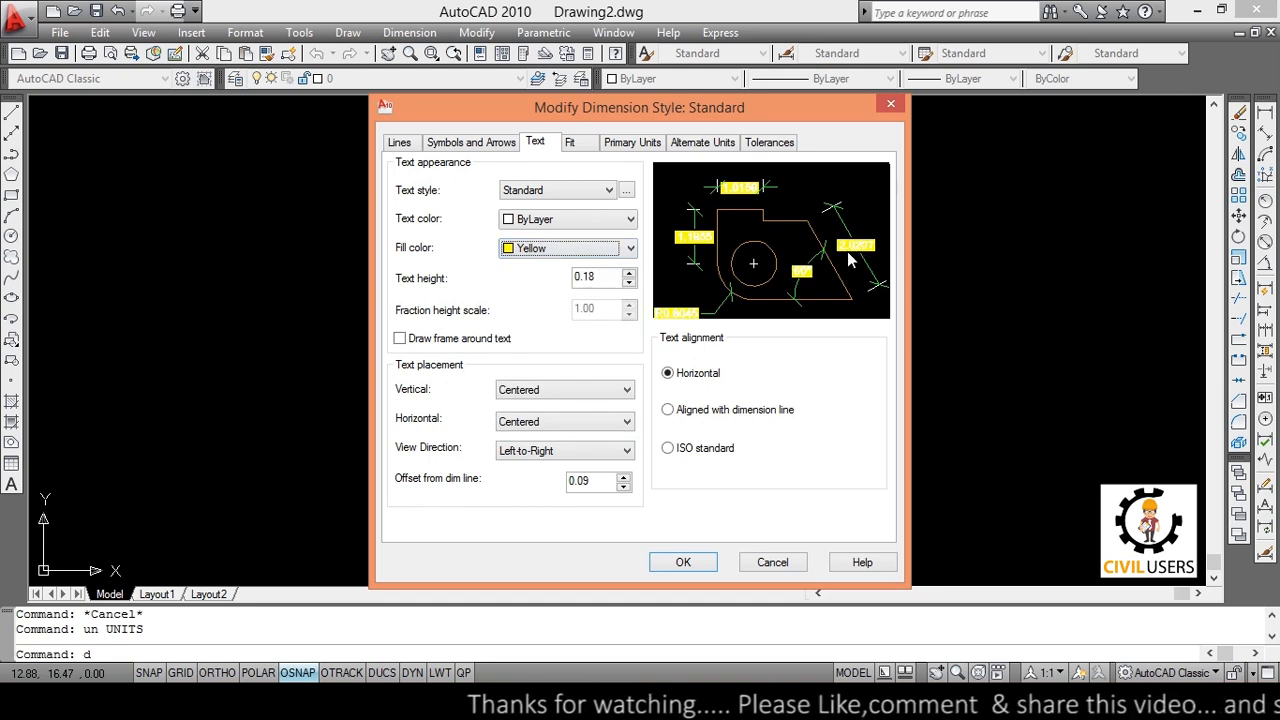
{"action": "left_click", "coordinate": [596, 252]}
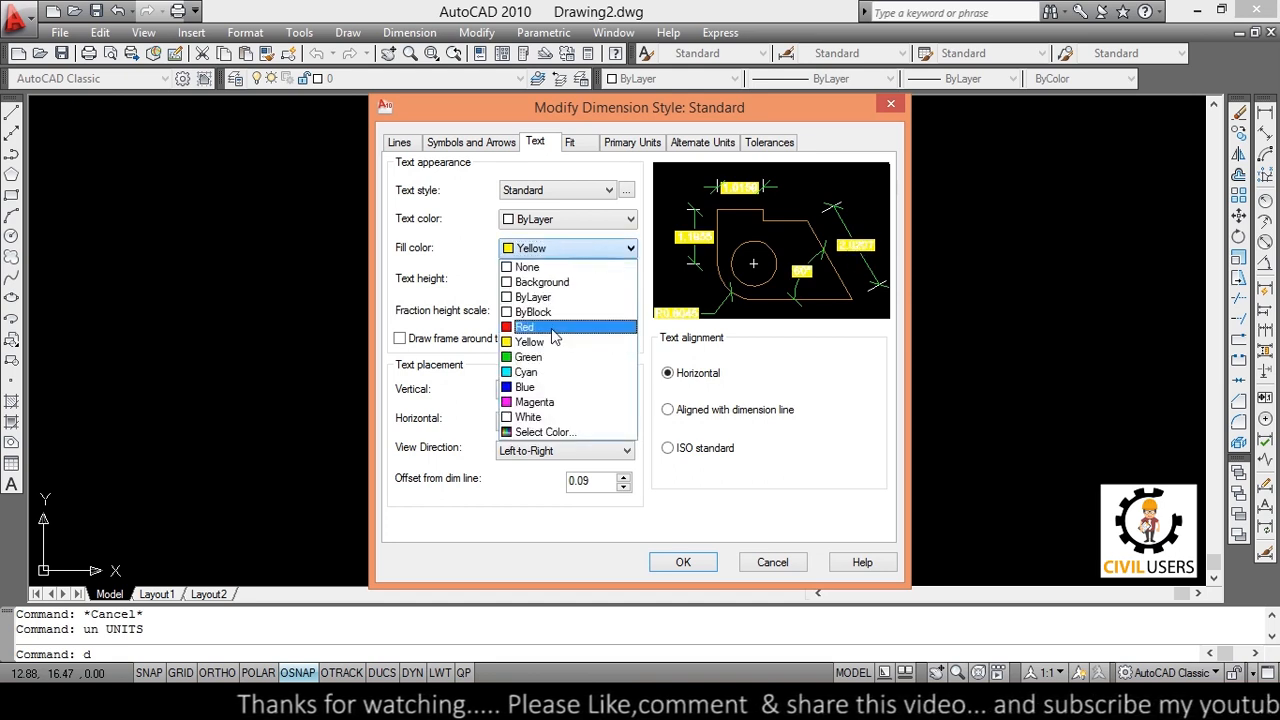
{"action": "left_click", "coordinate": [530, 327]}
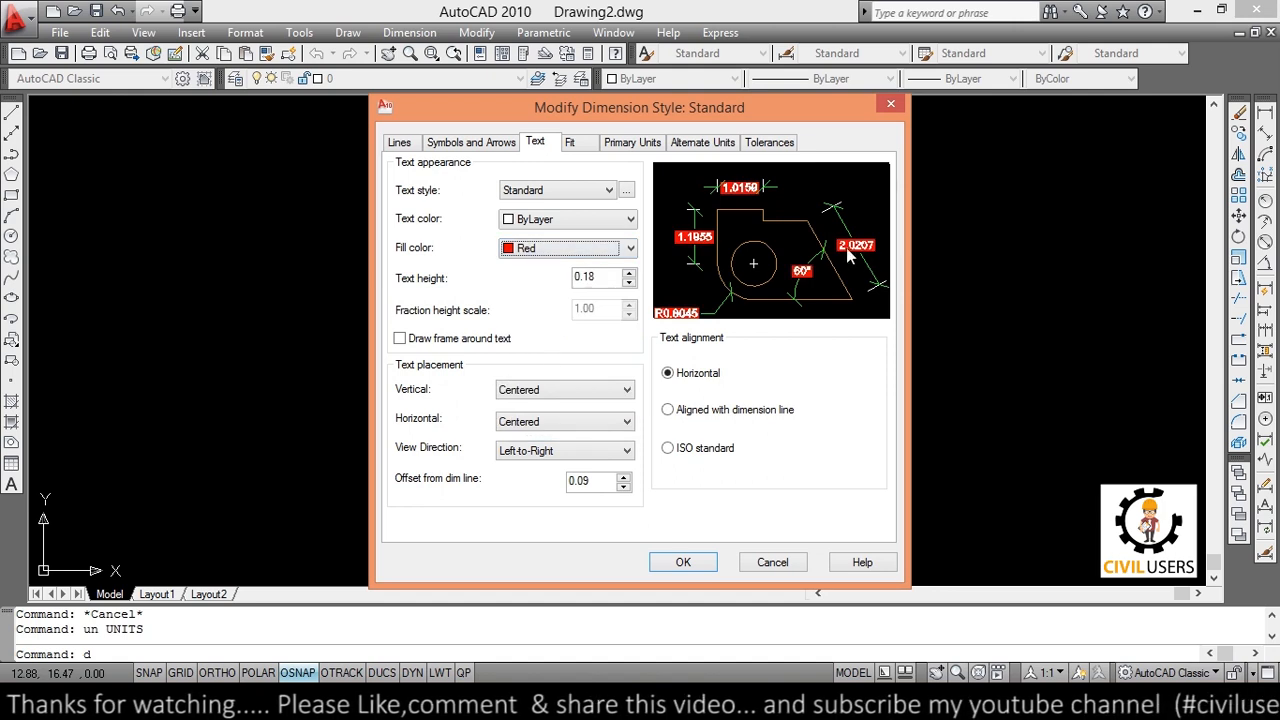
{"action": "left_click", "coordinate": [611, 252]}
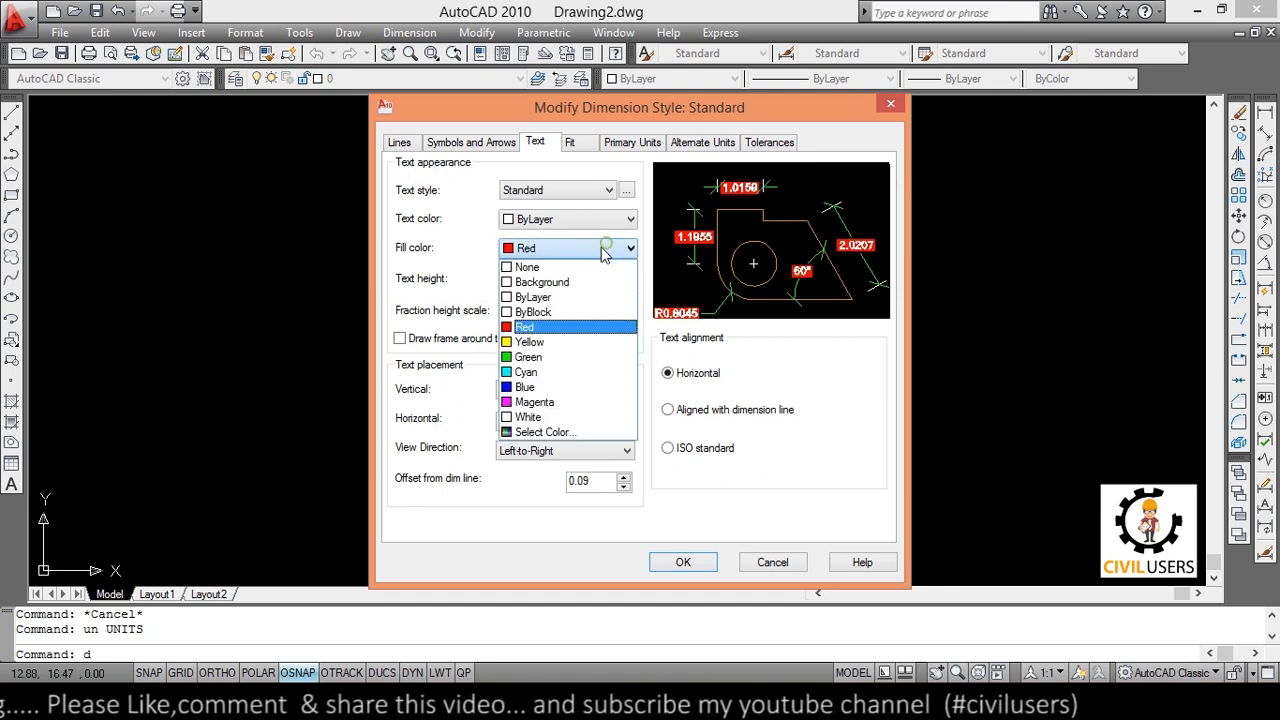
{"action": "left_click", "coordinate": [580, 262]}
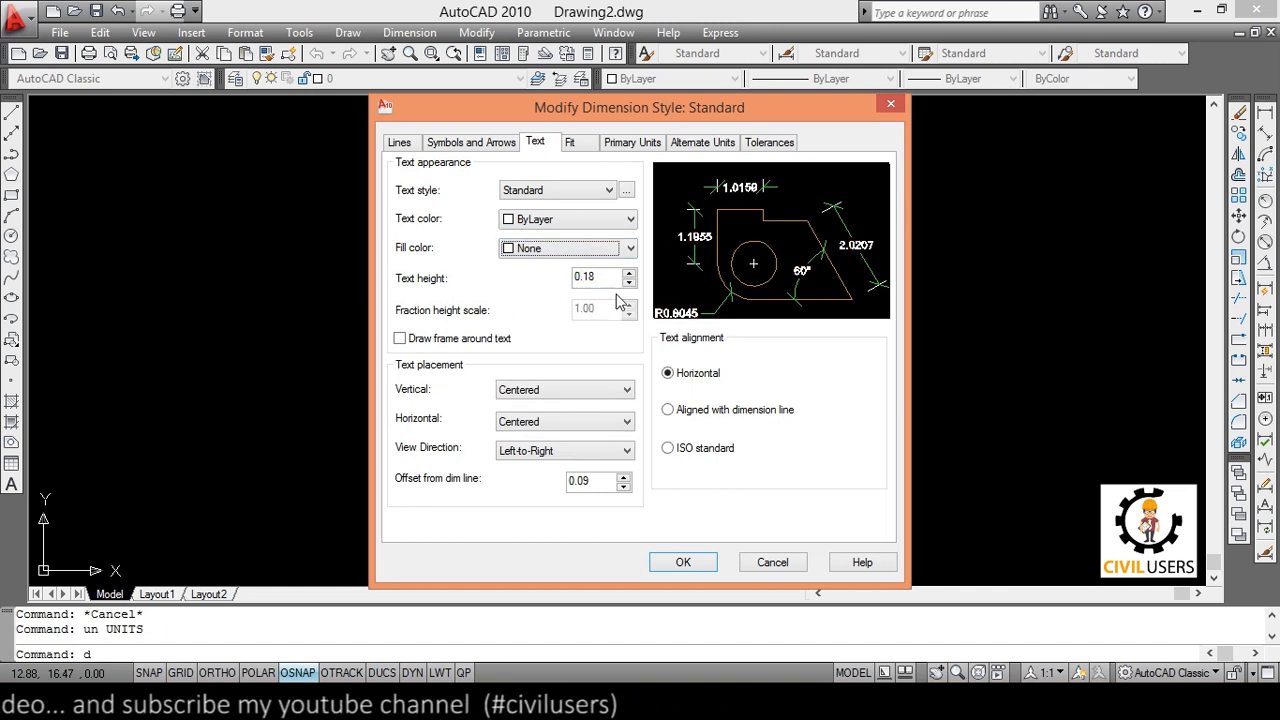
Try a dimension text height of 0.30 and set it to 0.20 instead.
{"action": "double_click", "coordinate": [585, 277]}
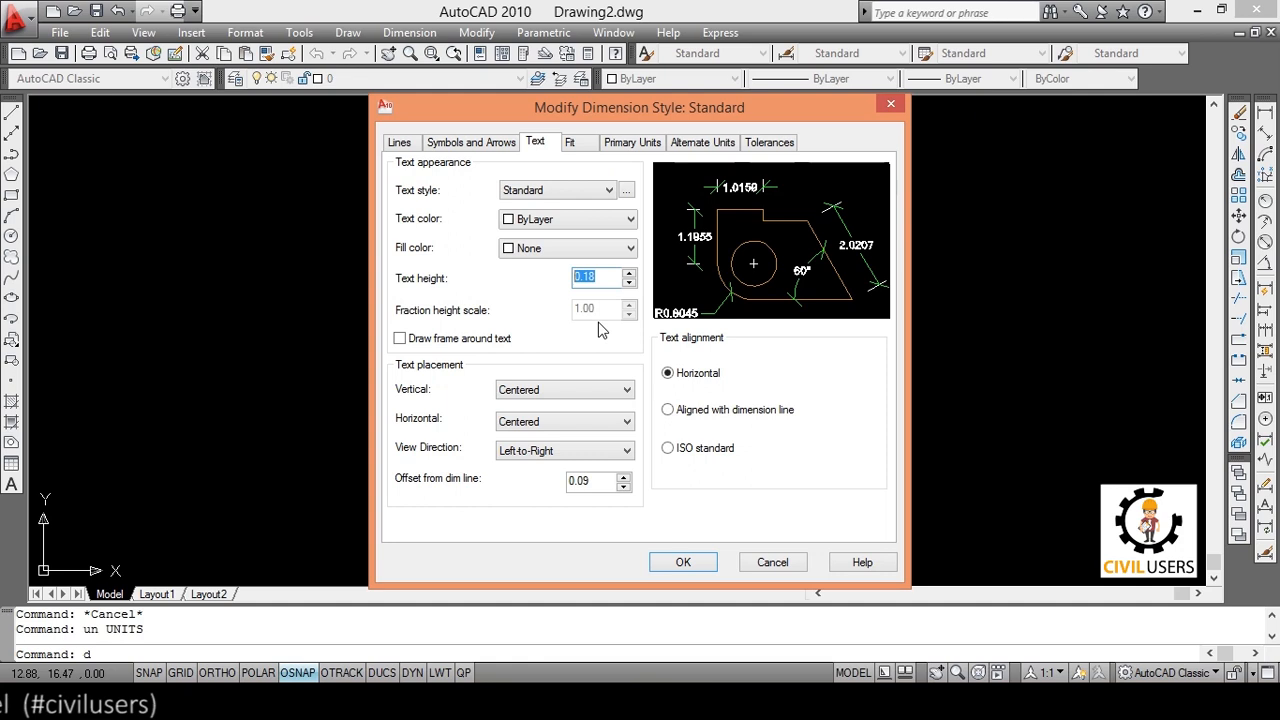
{"action": "type", "text": "0."}
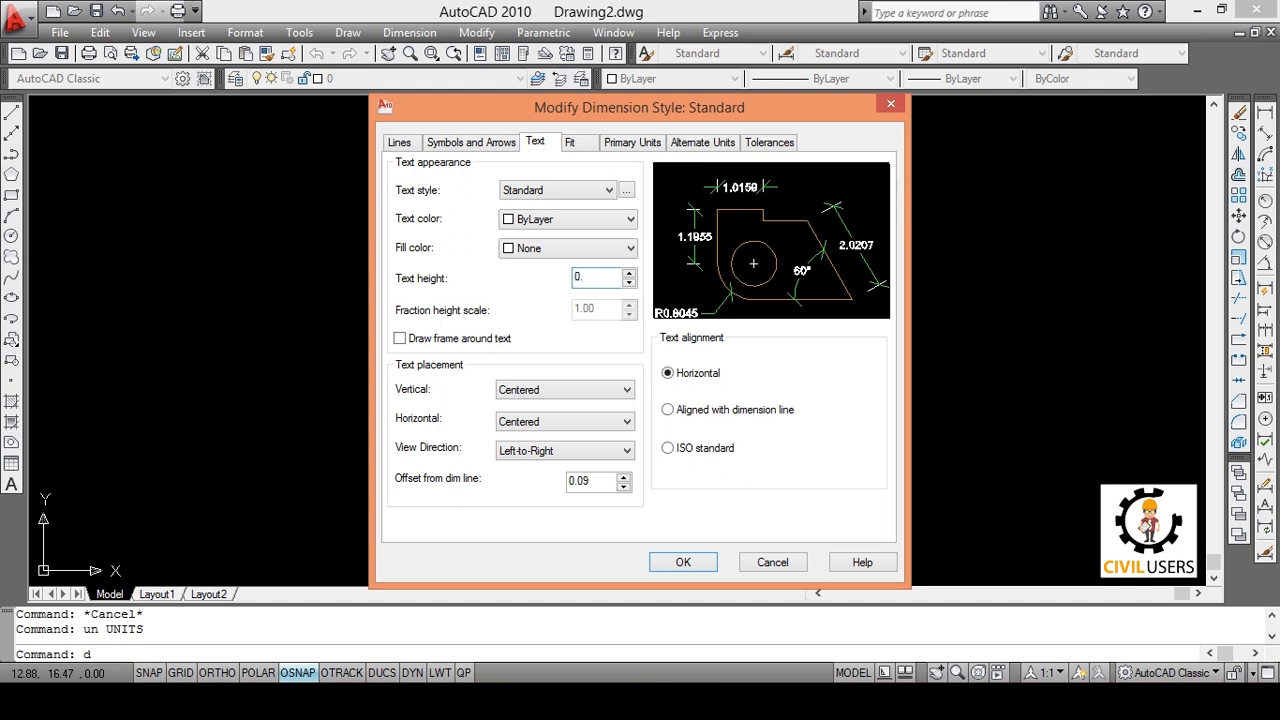
{"action": "type", "text": "30"}
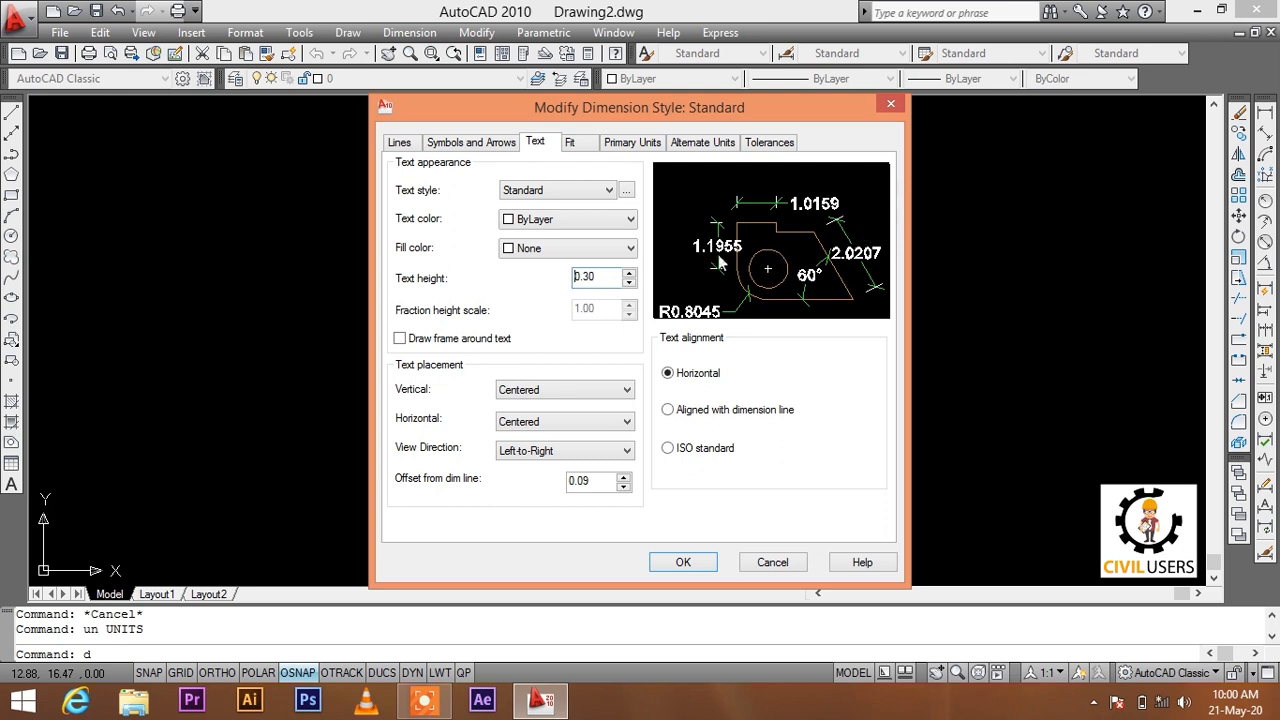
{"action": "type", "text": "0.20"}
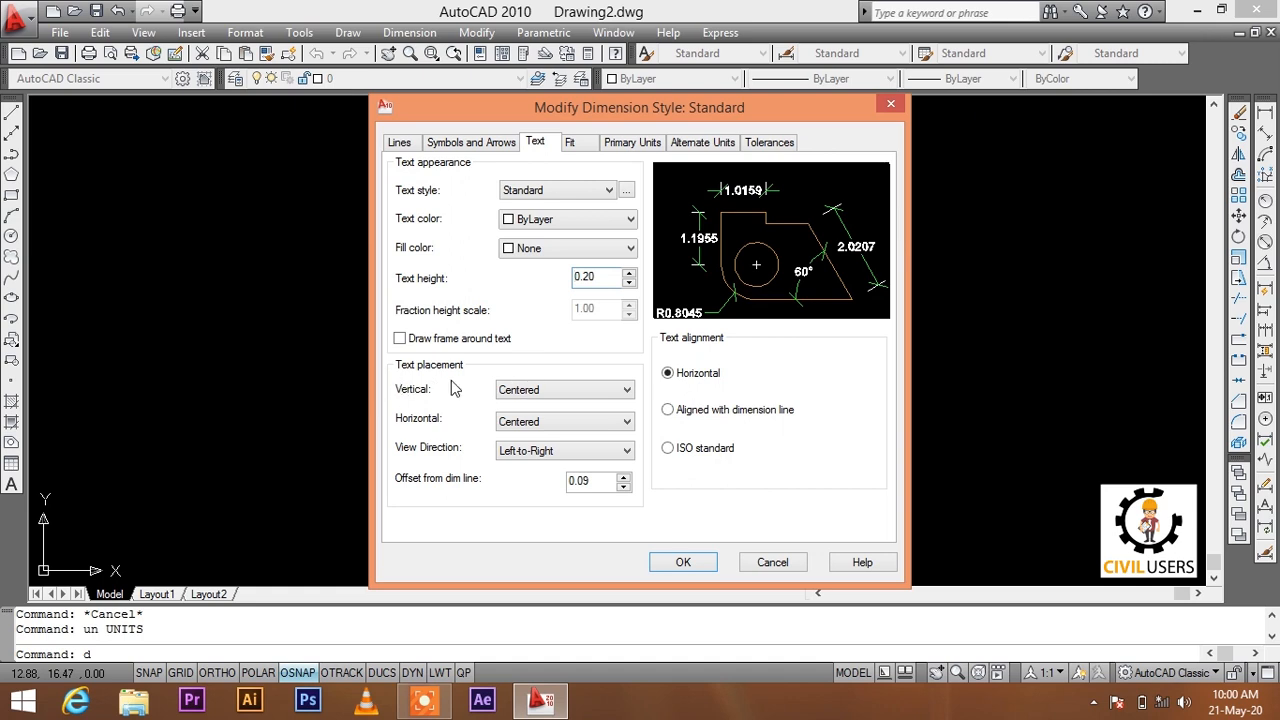
Compare the Above and Centered vertical placements of the dimension text and set it to Above.
{"action": "left_click", "coordinate": [540, 391]}
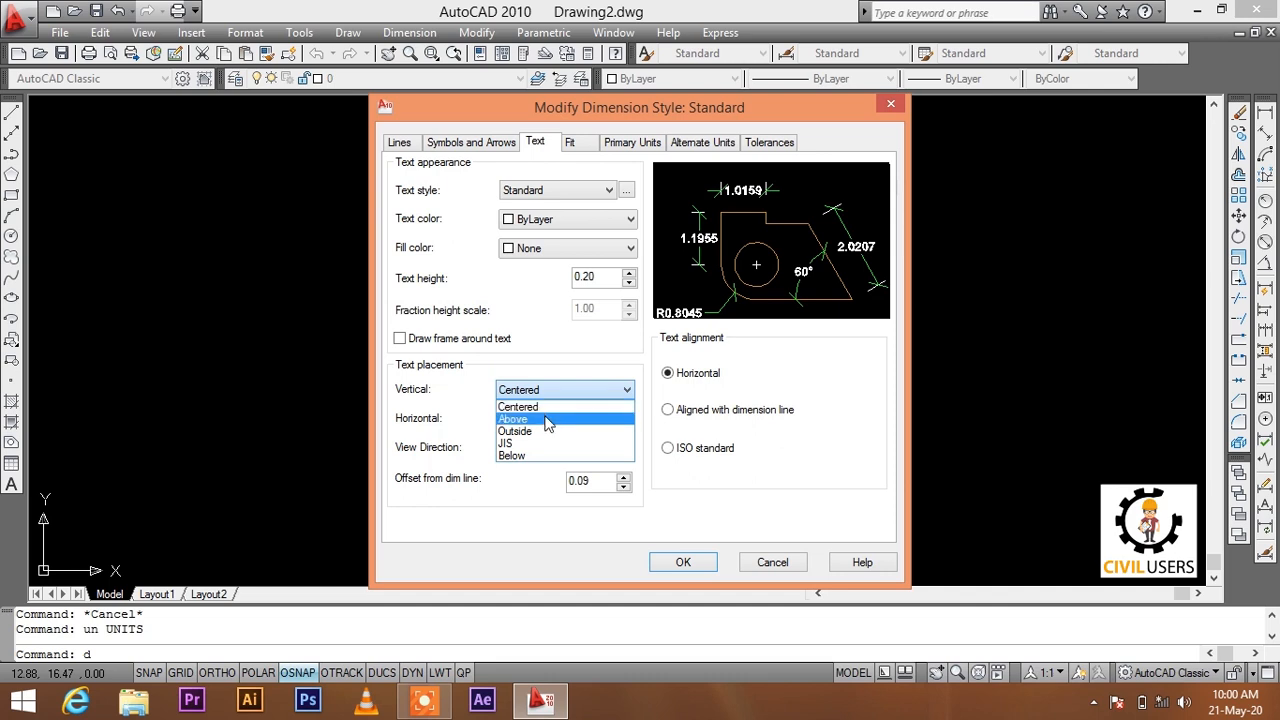
{"action": "left_click", "coordinate": [546, 420]}
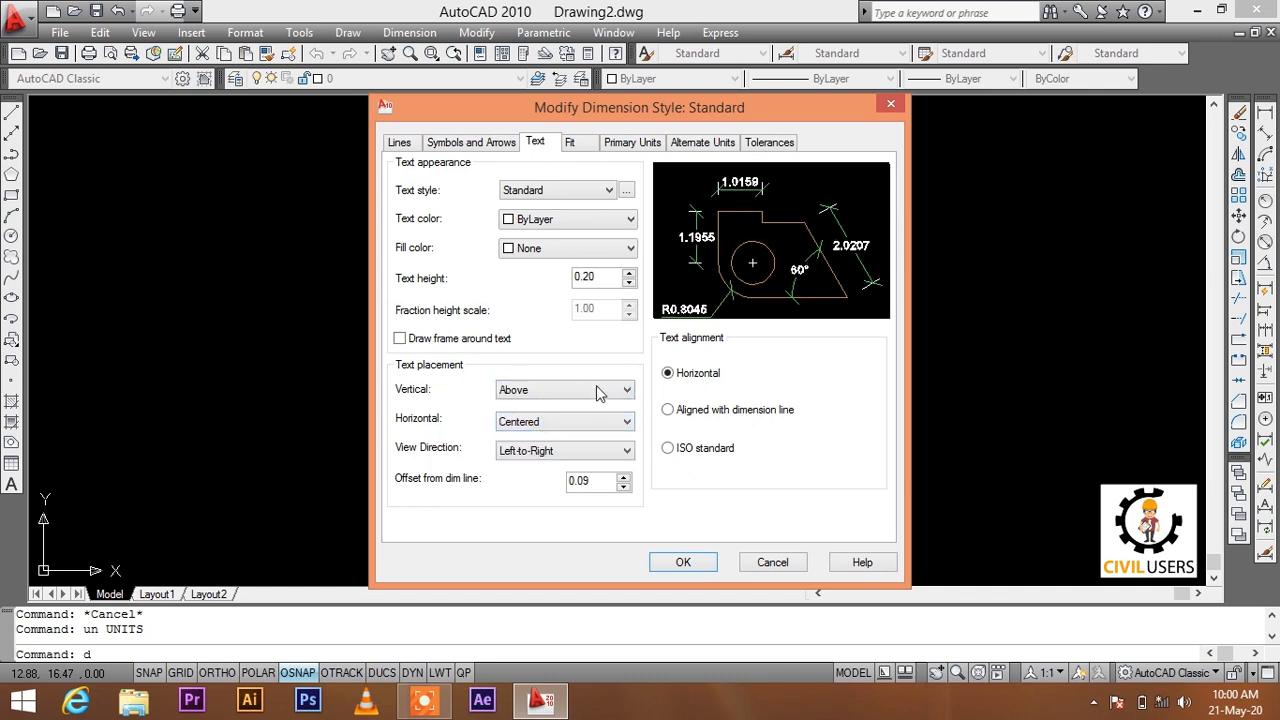
{"action": "left_click", "coordinate": [597, 390]}
{"action": "left_click", "coordinate": [557, 407]}
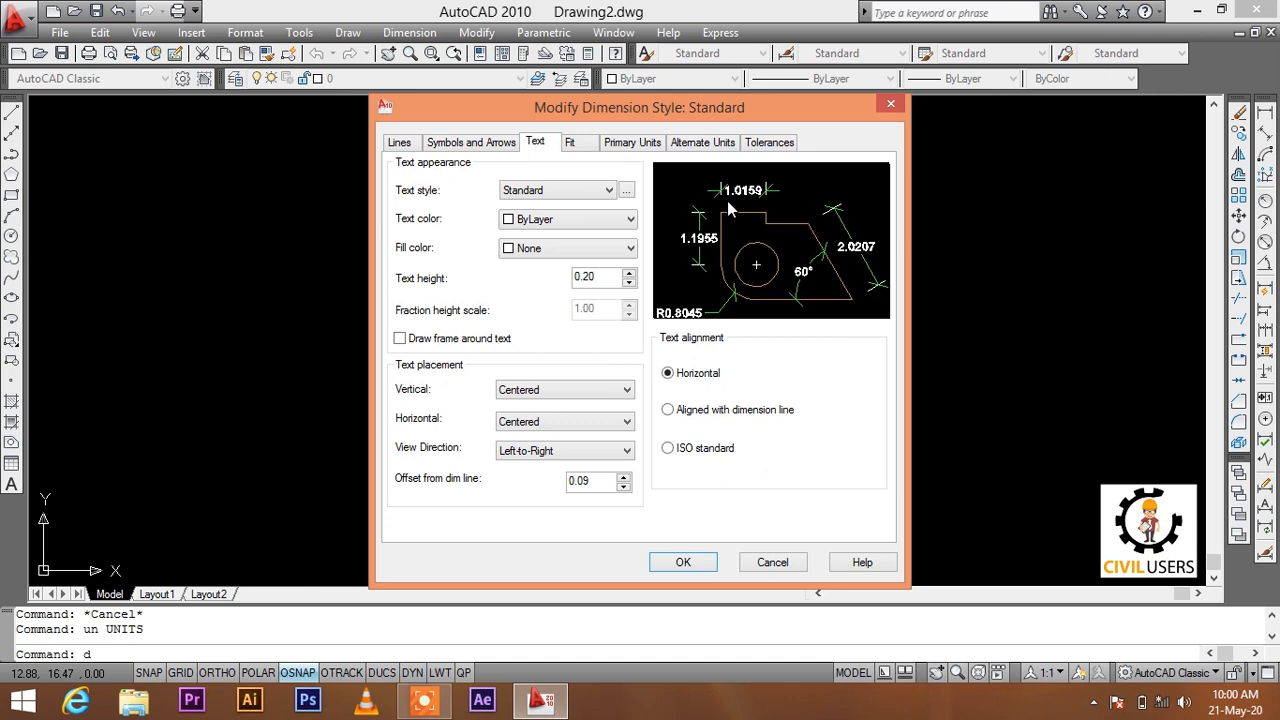
{"action": "left_click", "coordinate": [573, 397]}
{"action": "left_click", "coordinate": [563, 418]}
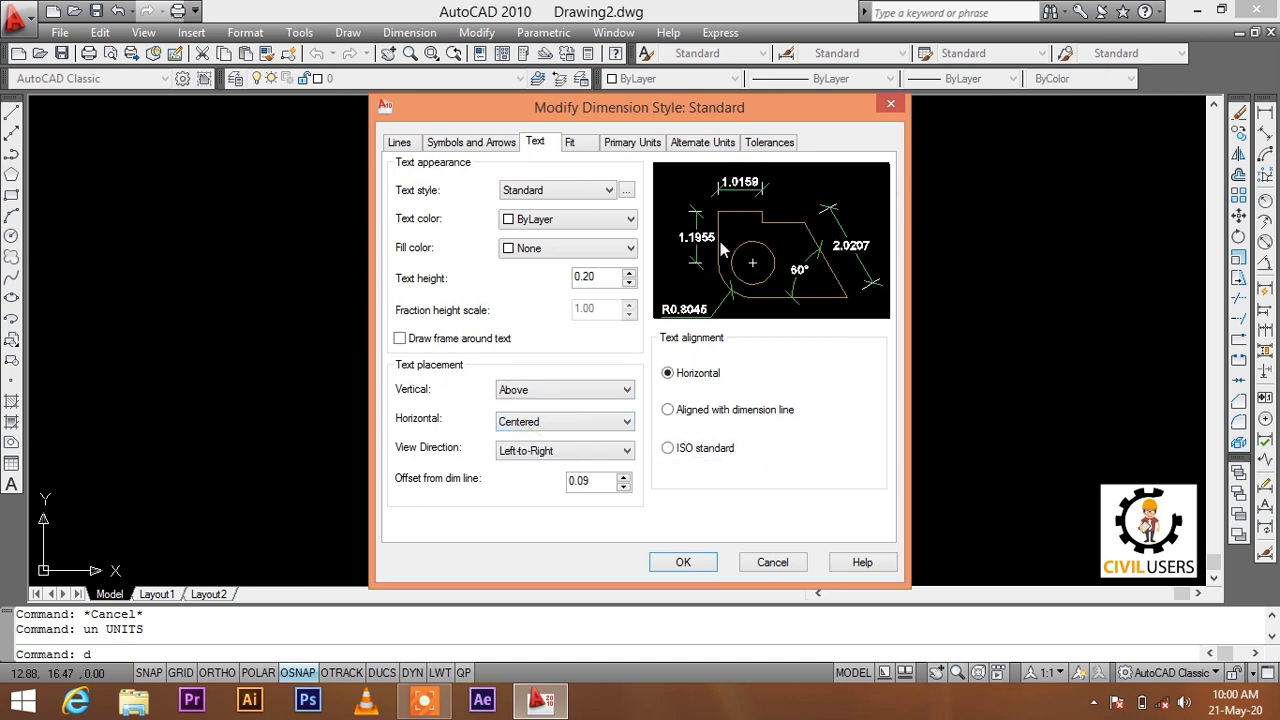
Try the At Ext Line 1 horizontal placement for the dimension text and return it to Centered.
{"action": "left_click", "coordinate": [548, 428]}
{"action": "left_click", "coordinate": [544, 451]}
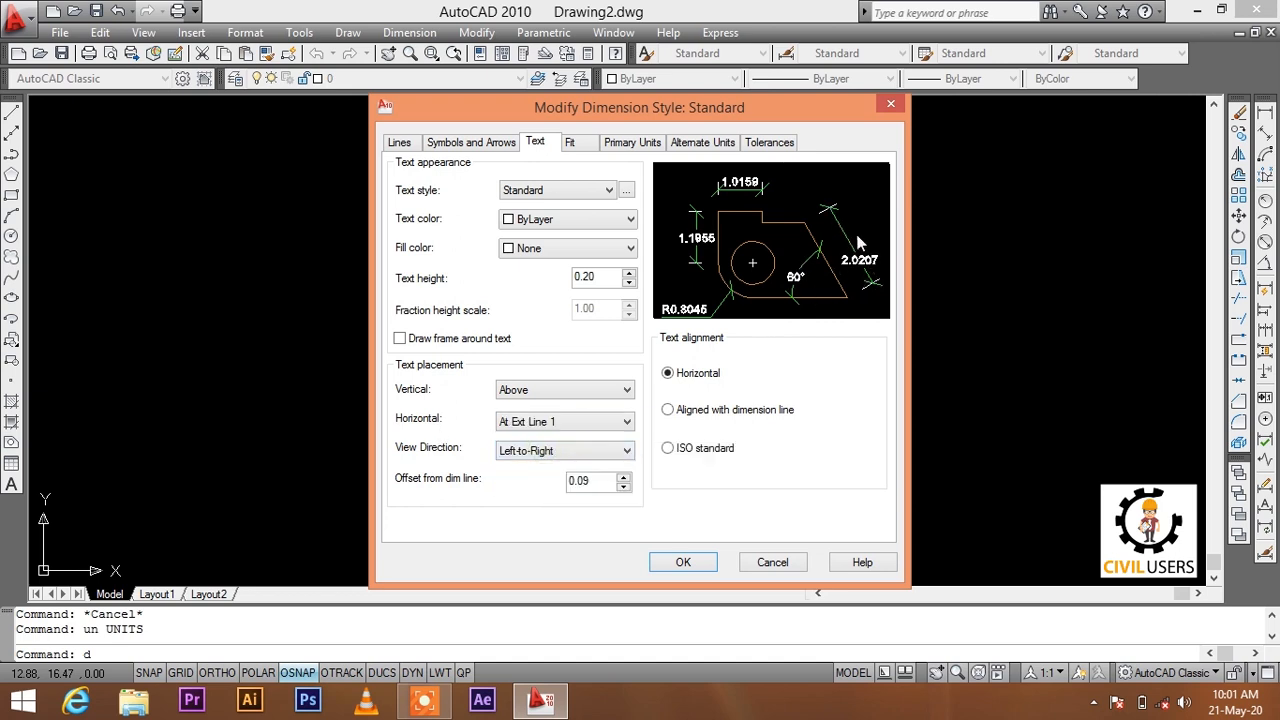
{"action": "left_click", "coordinate": [562, 424]}
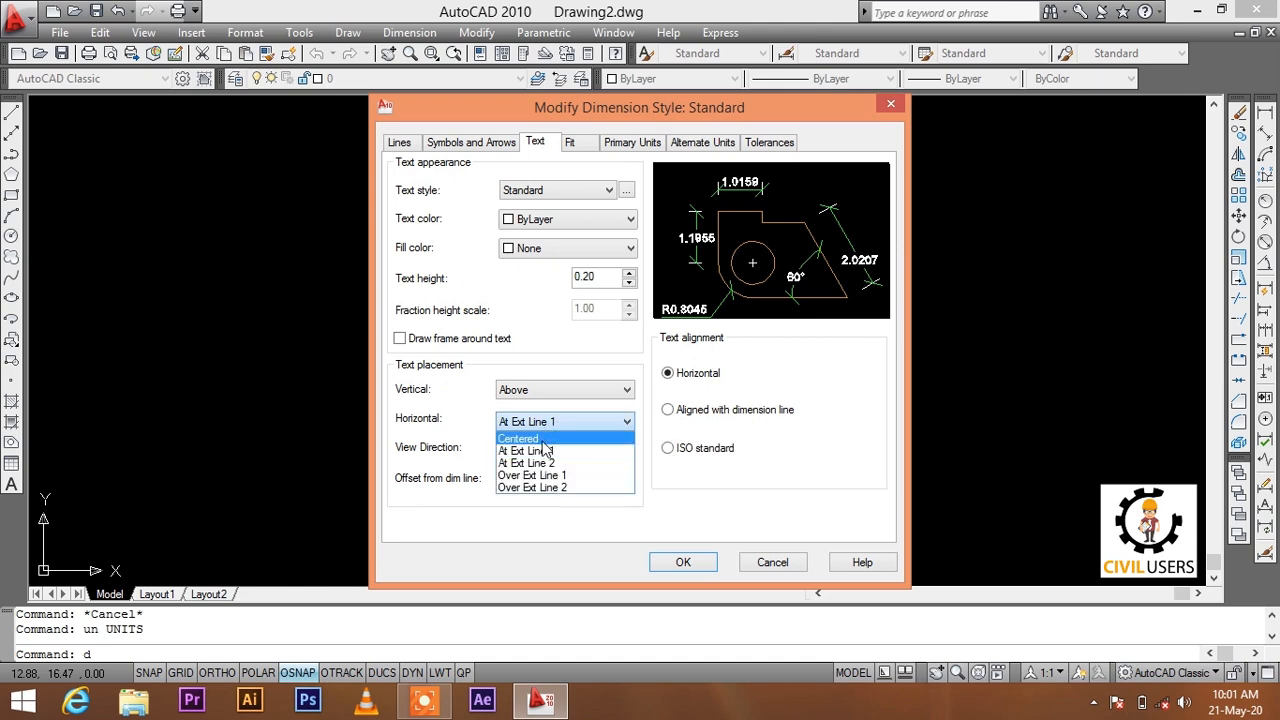
{"action": "left_click", "coordinate": [537, 440]}
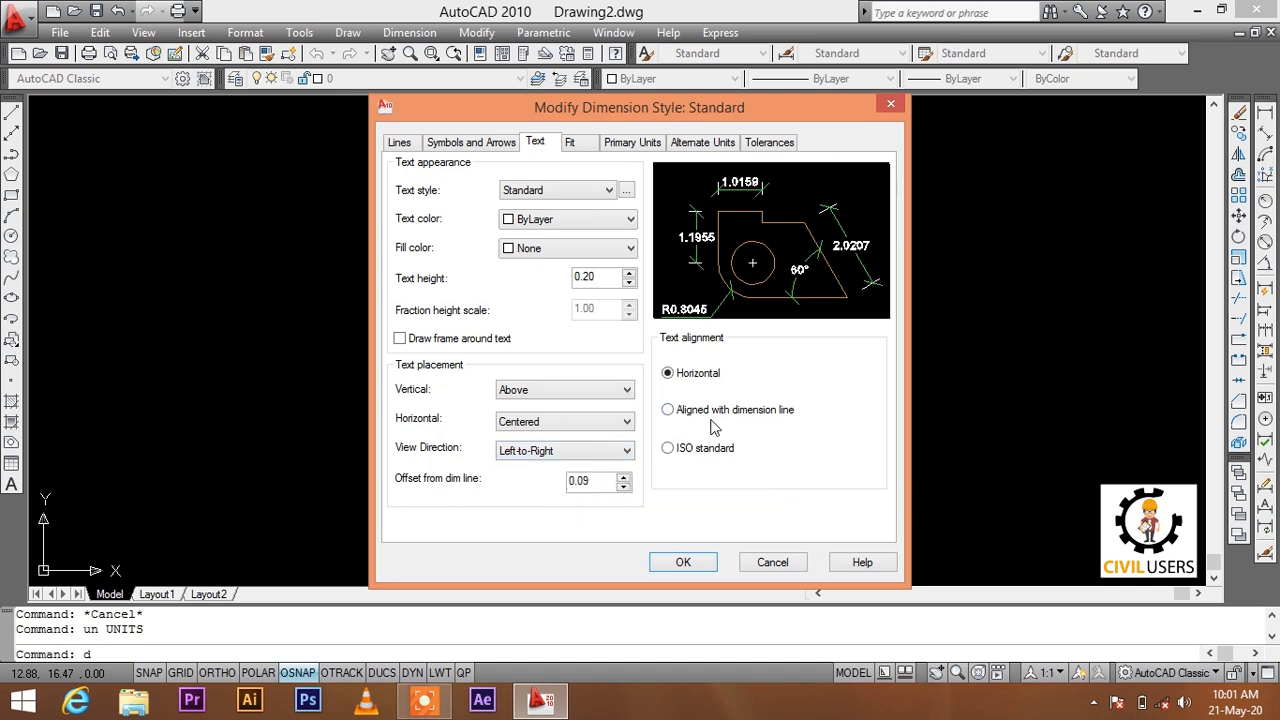
Set the dimension text alignment to Aligned with dimension line.
{"action": "left_click", "coordinate": [668, 410]}
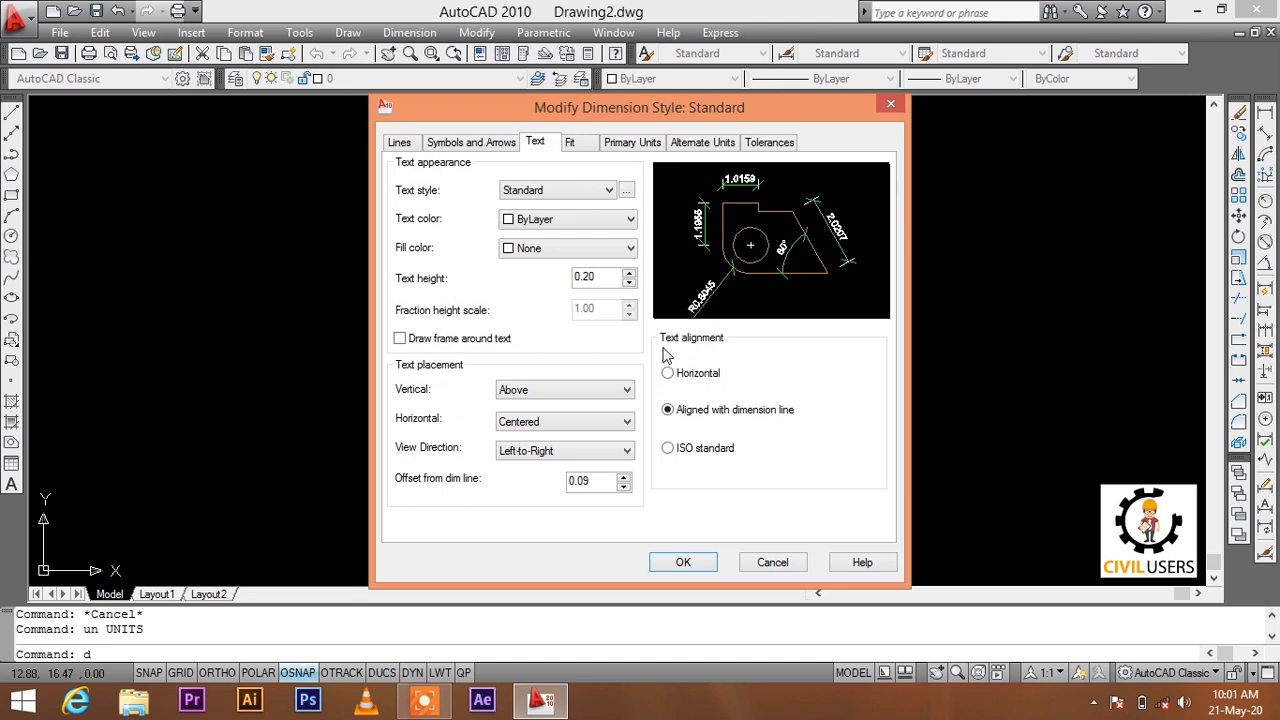
Set the fit option of the Standard dimension style to always keep text between the extension lines.
{"action": "left_click", "coordinate": [572, 143]}
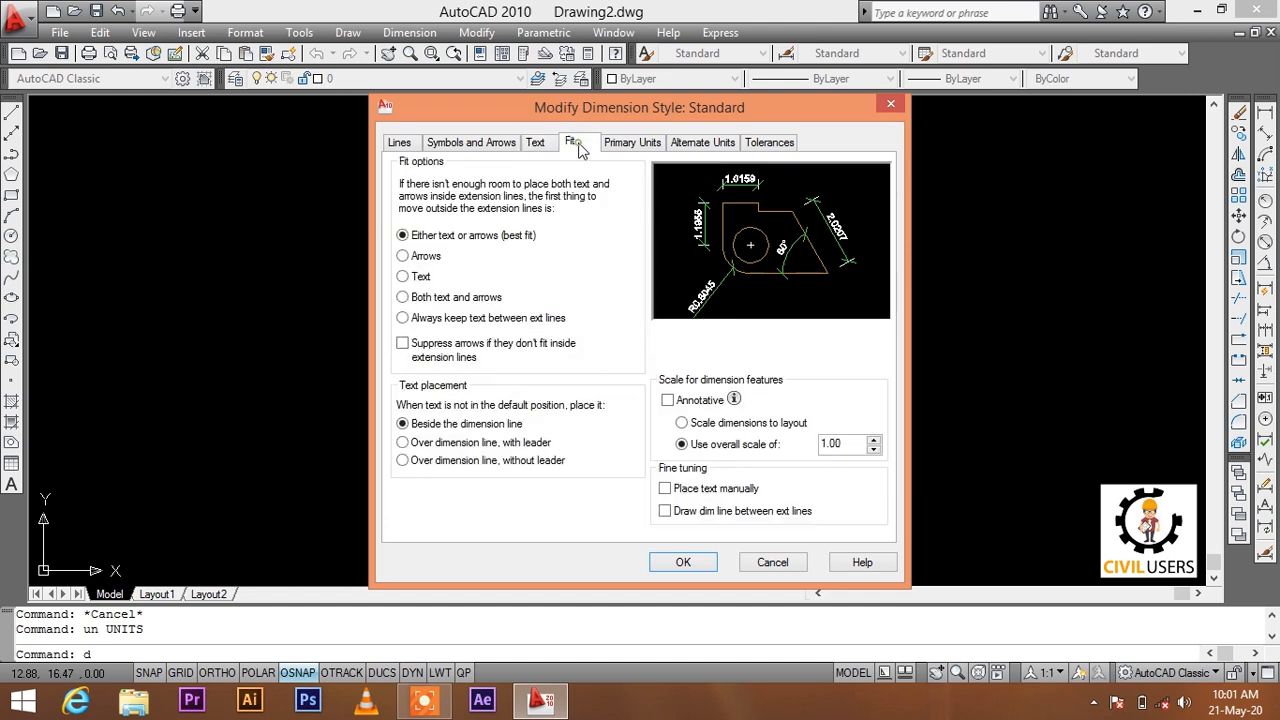
{"action": "left_click", "coordinate": [404, 320]}
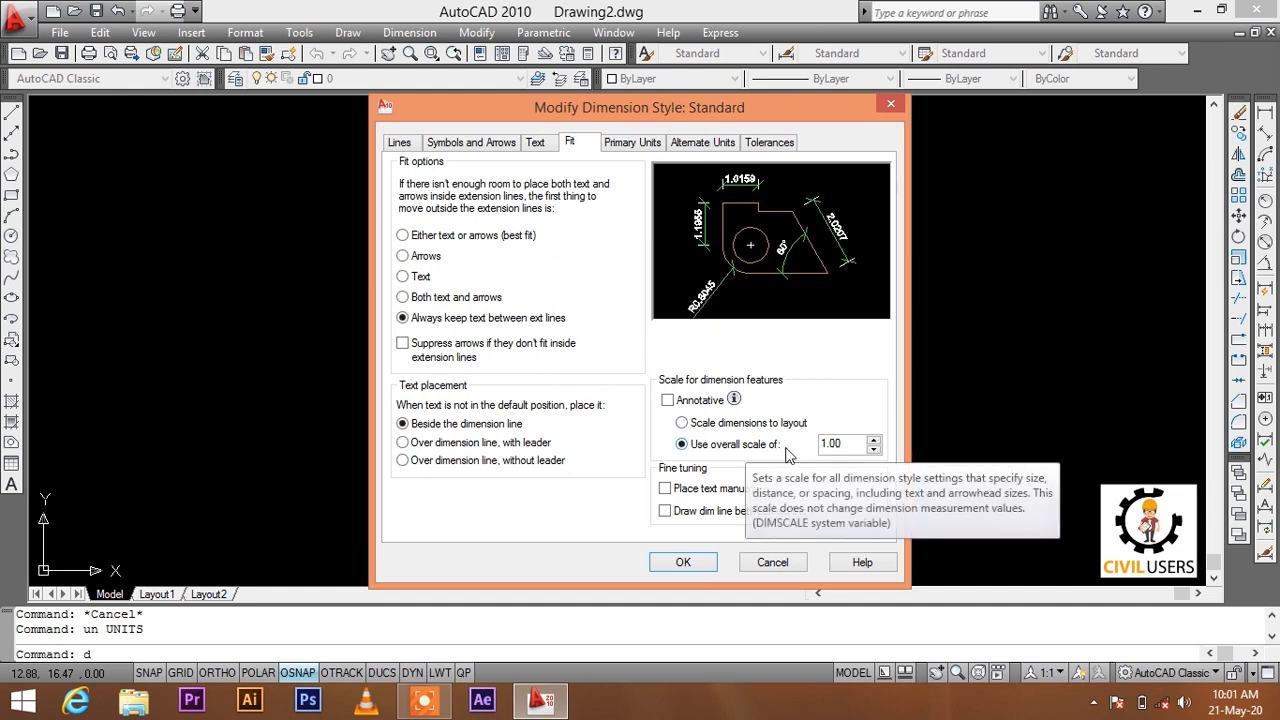
Try overall dimension scales of 2.00 and 4.00 and return the overall scale to 1.00.
{"action": "left_click_drag", "start_coordinate": [850, 449], "coordinate": [810, 452]}
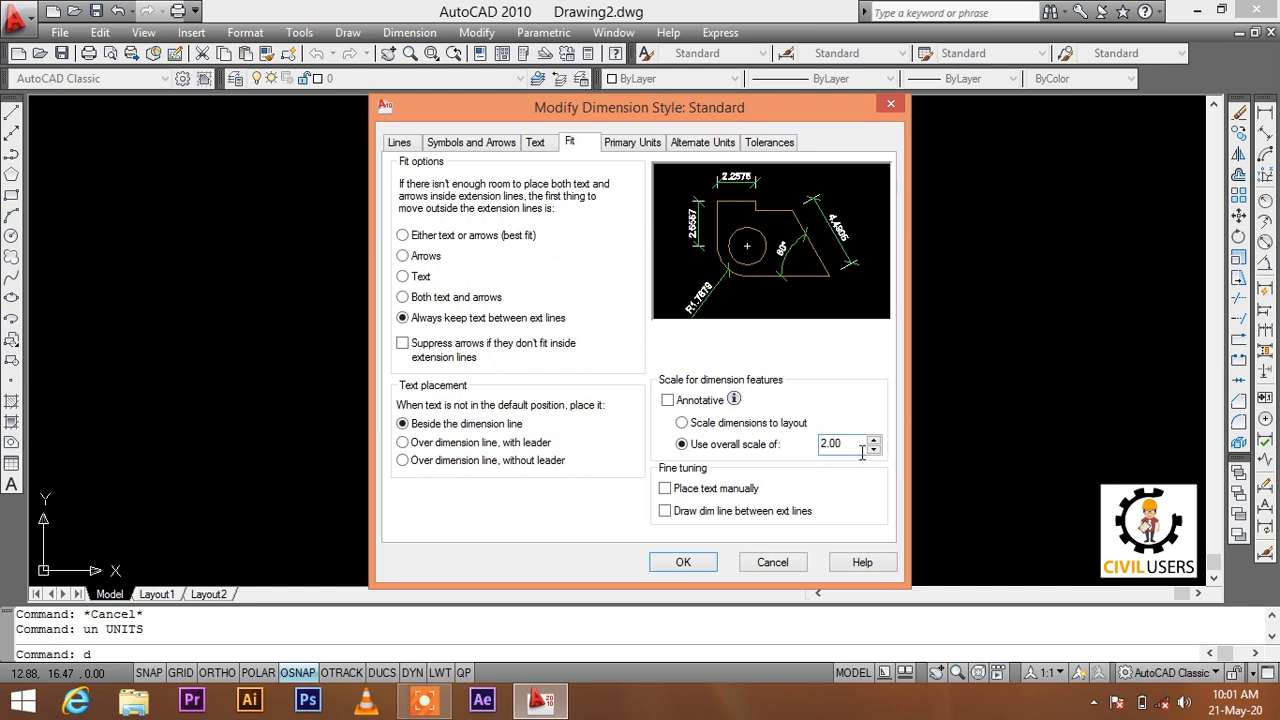
{"action": "left_click_drag", "start_coordinate": [858, 446], "coordinate": [749, 458]}
{"action": "type", "text": "4"}
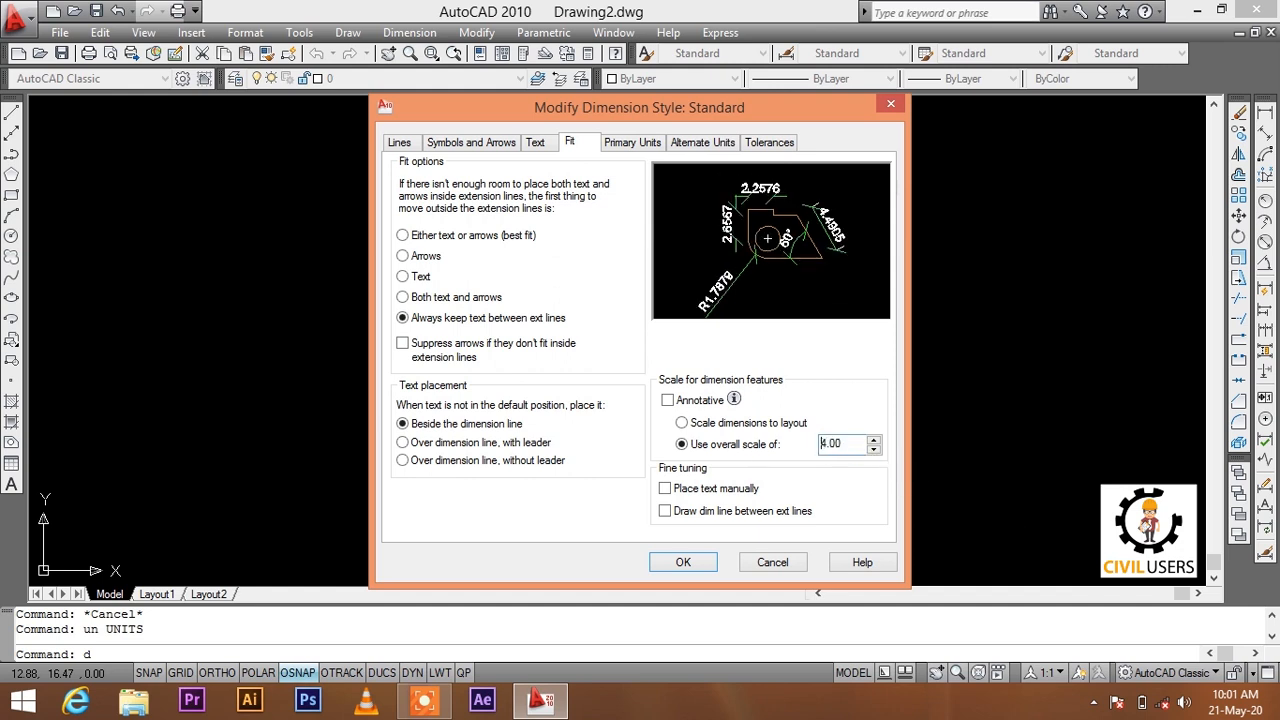
{"action": "left_click_drag", "start_coordinate": [858, 446], "coordinate": [730, 457]}
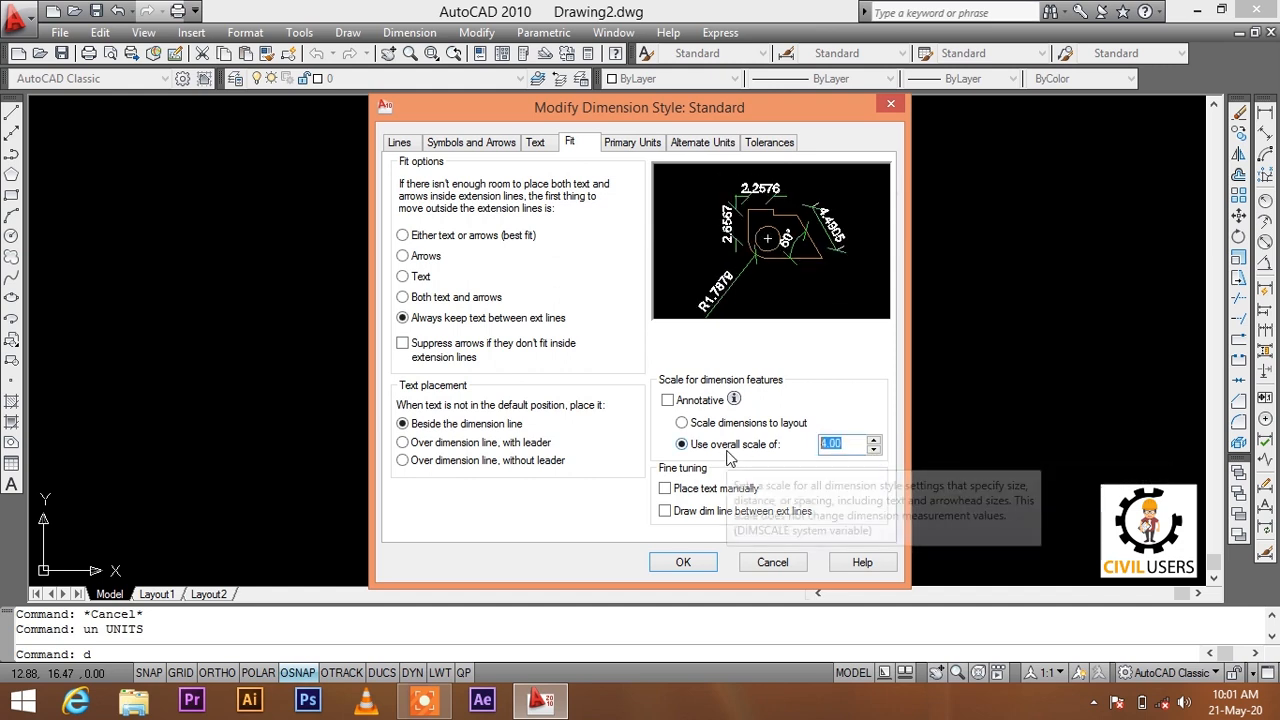
{"action": "type", "text": "1"}
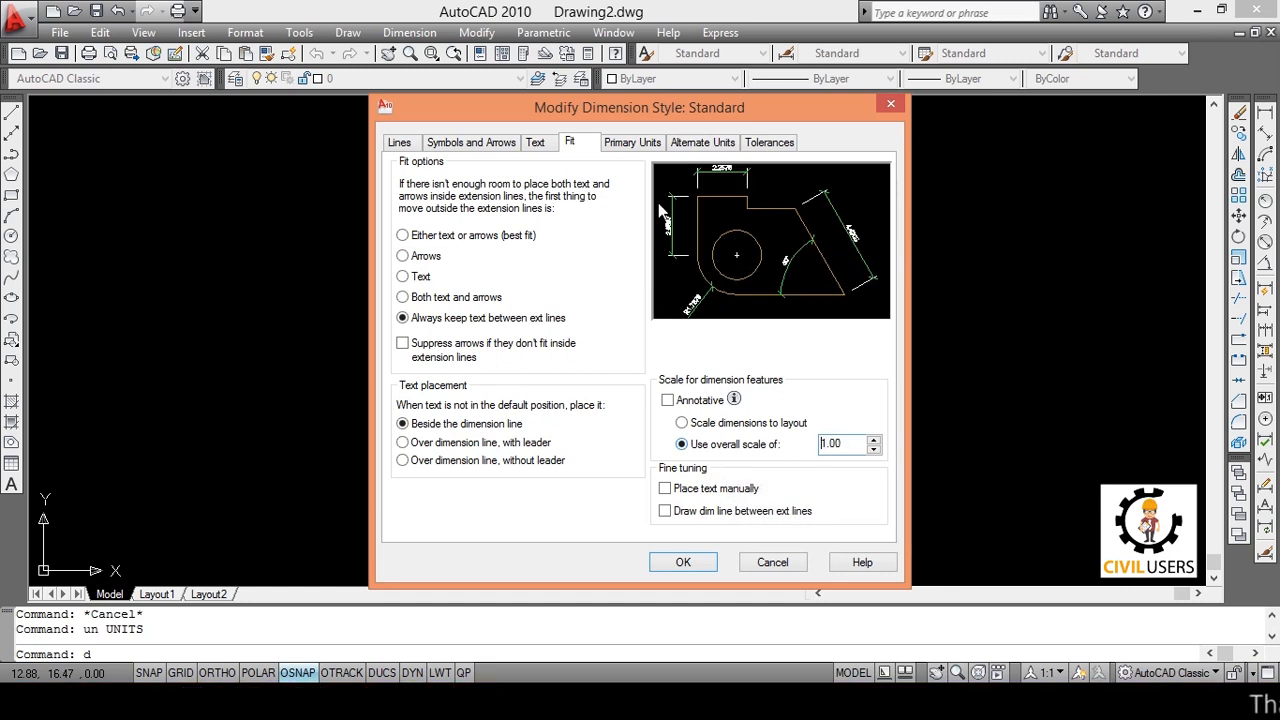
Set the primary units of the linear dimensions to Decimal format with a precision of 0.00.
{"action": "left_click", "coordinate": [628, 143]}
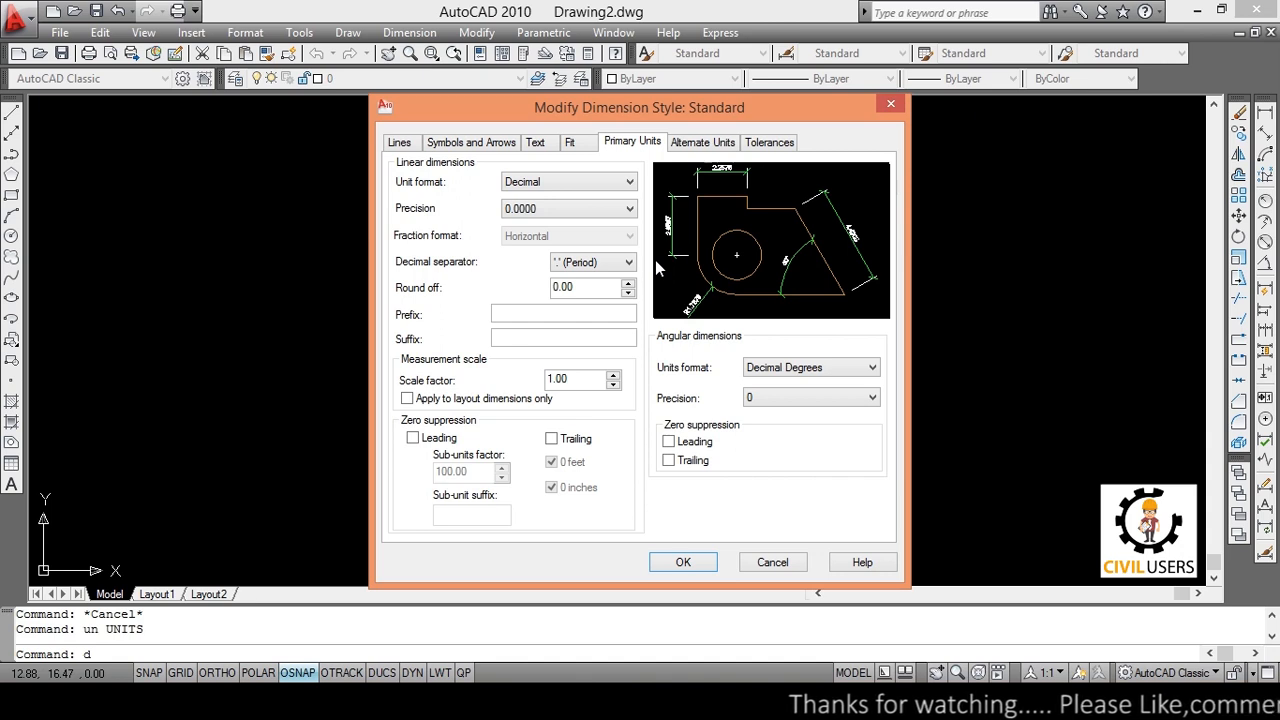
{"action": "left_click", "coordinate": [597, 185]}
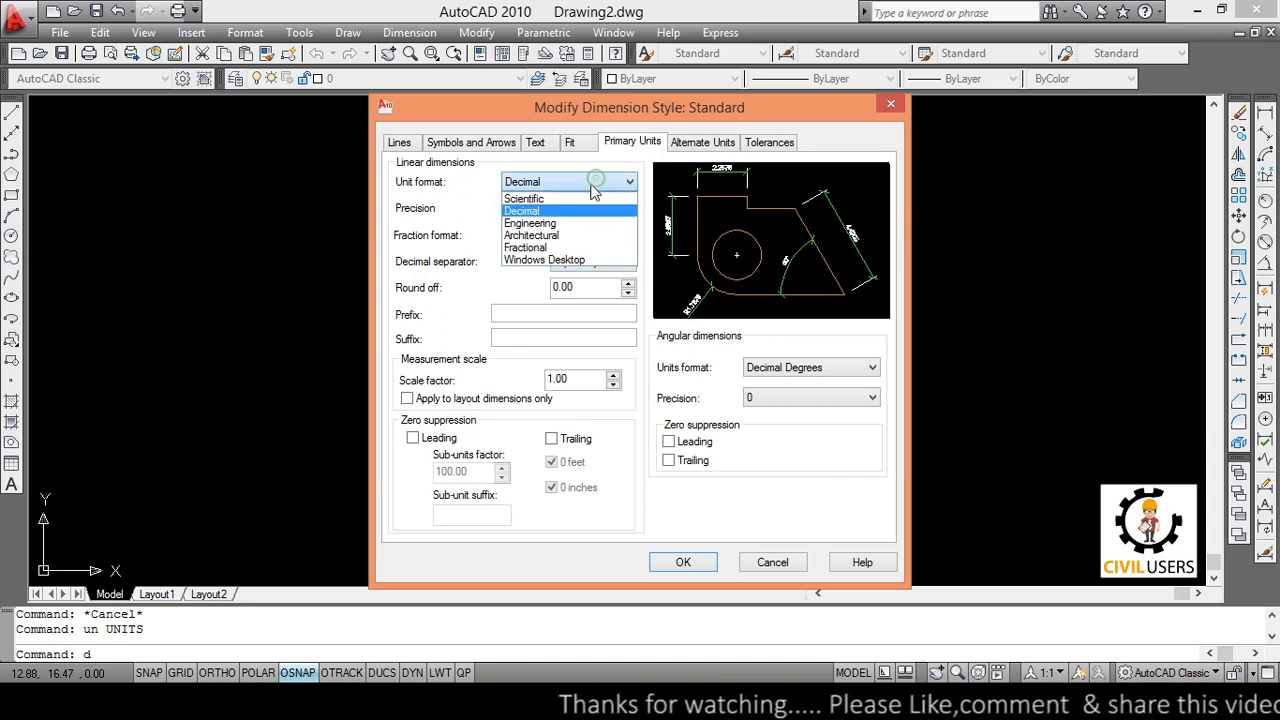
{"action": "left_click", "coordinate": [565, 211]}
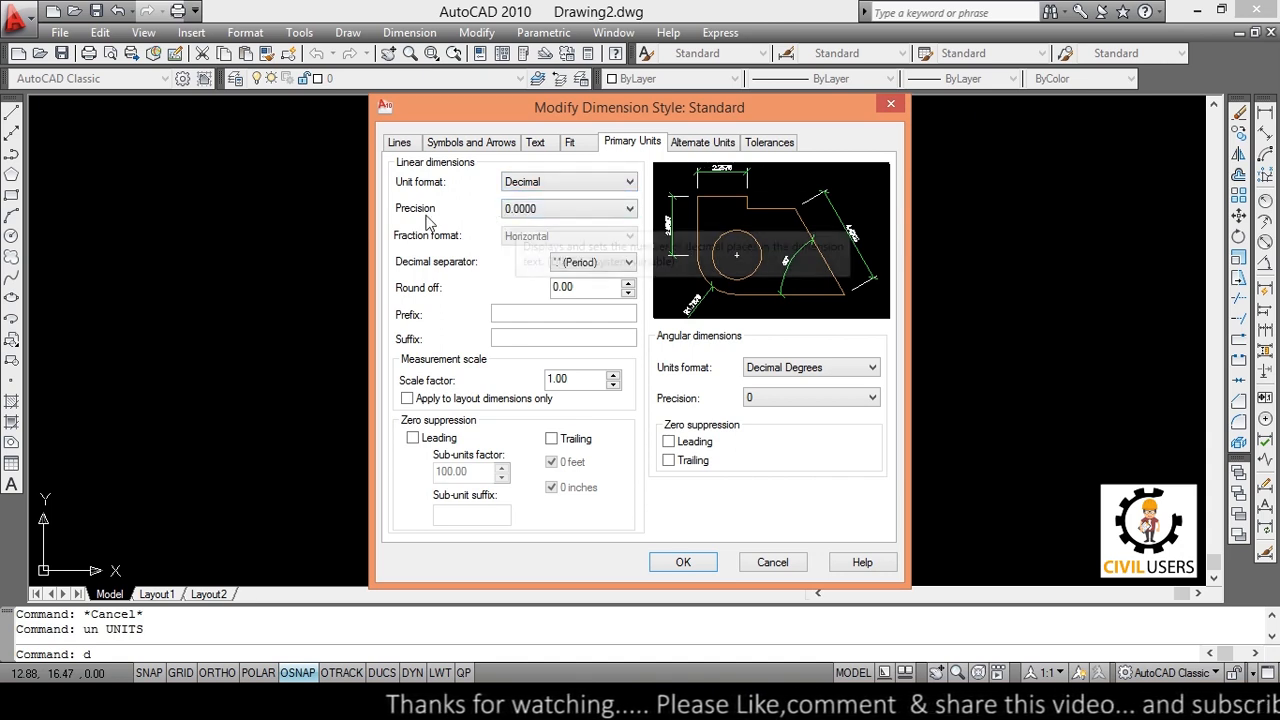
{"action": "left_click", "coordinate": [560, 208]}
{"action": "left_click", "coordinate": [535, 250]}
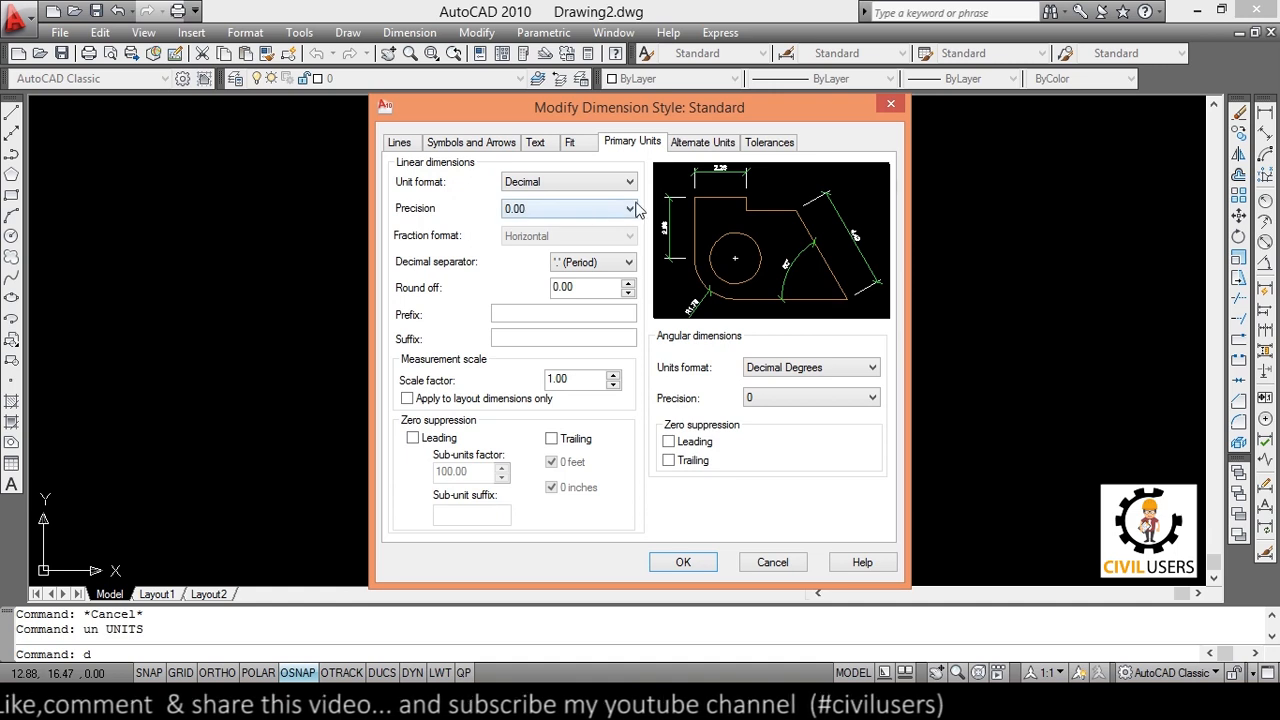
Review the alternate units and tolerances, accept the style changes and make Standard the current dimension style.
{"action": "left_click", "coordinate": [704, 143]}
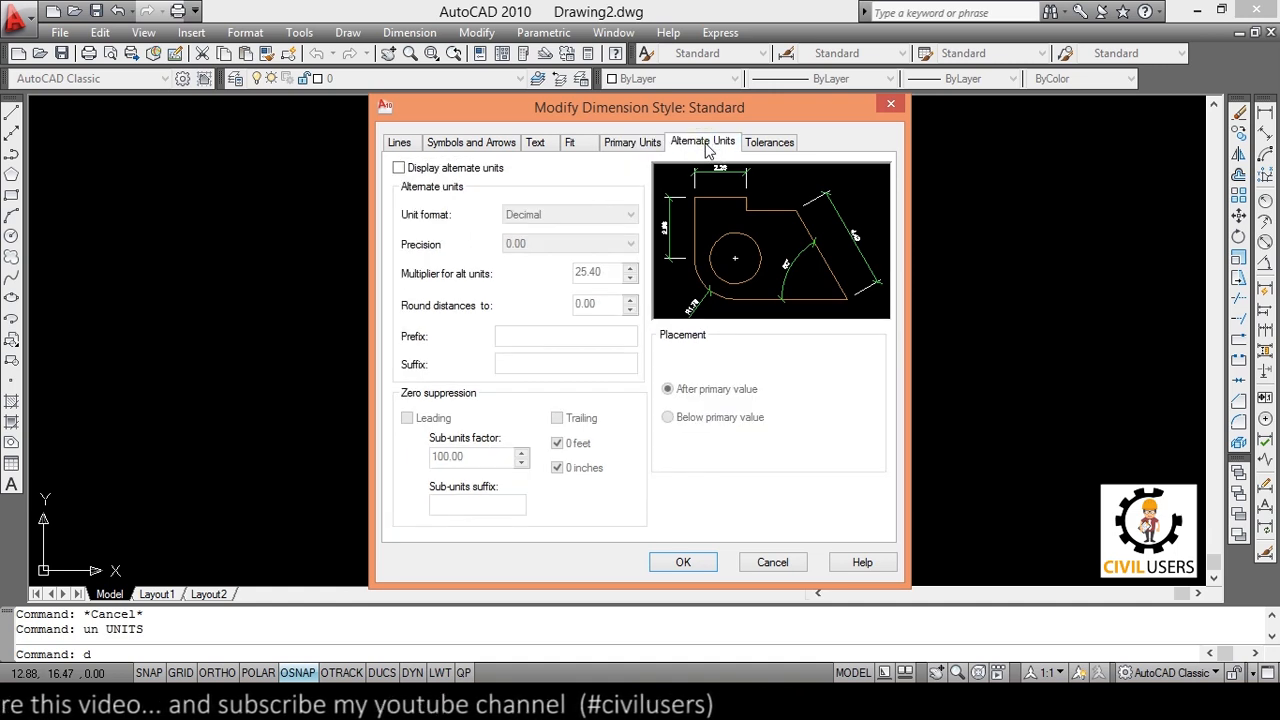
{"action": "left_click", "coordinate": [768, 142]}
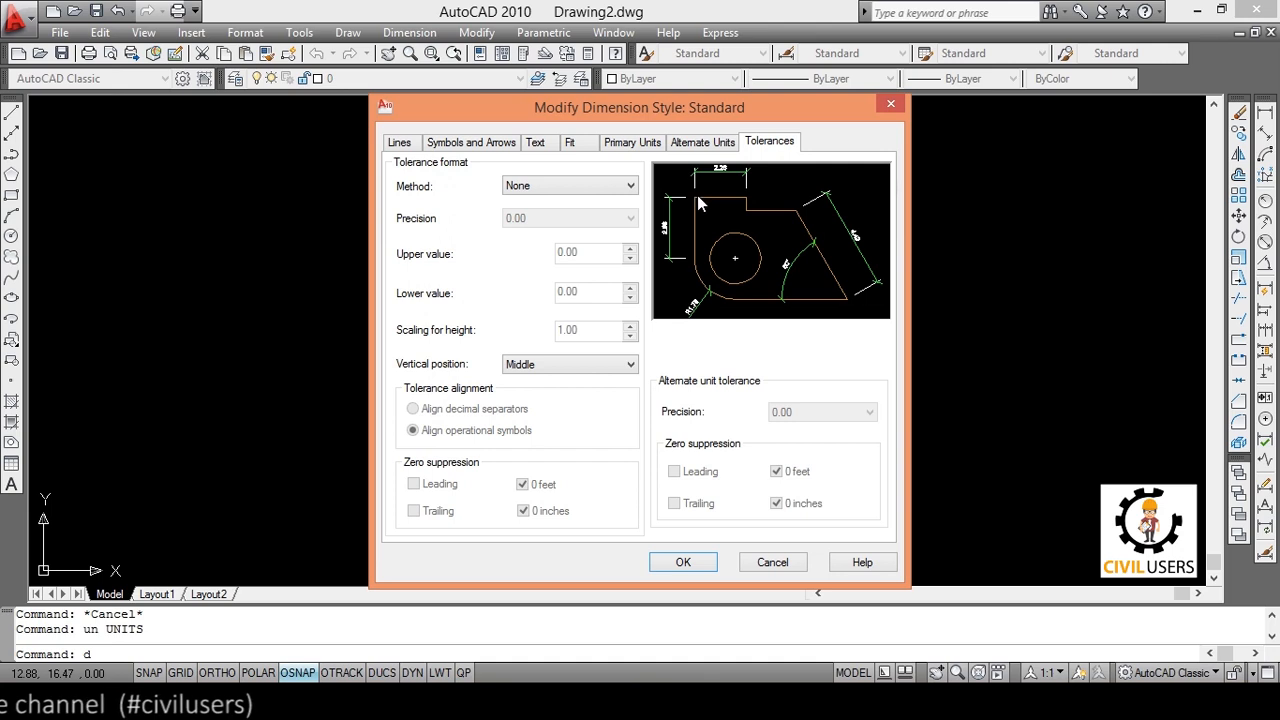
{"action": "left_click", "coordinate": [683, 563]}
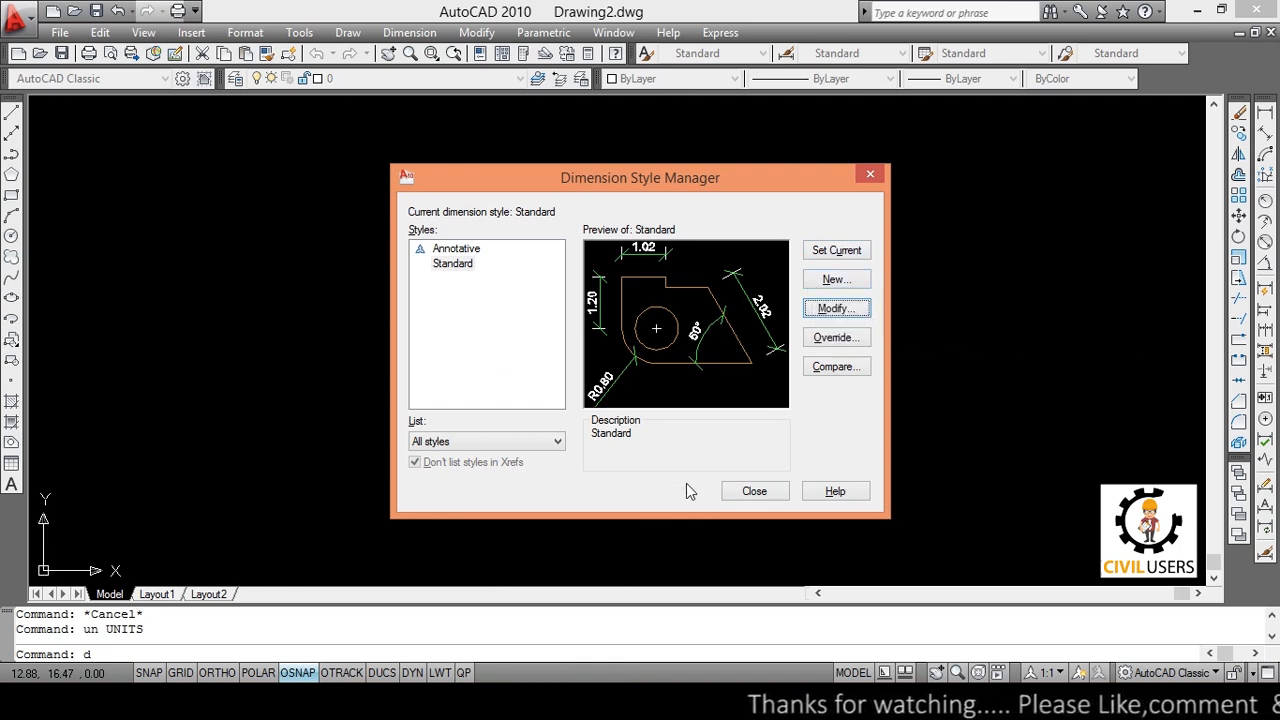
{"action": "left_click", "coordinate": [842, 250]}
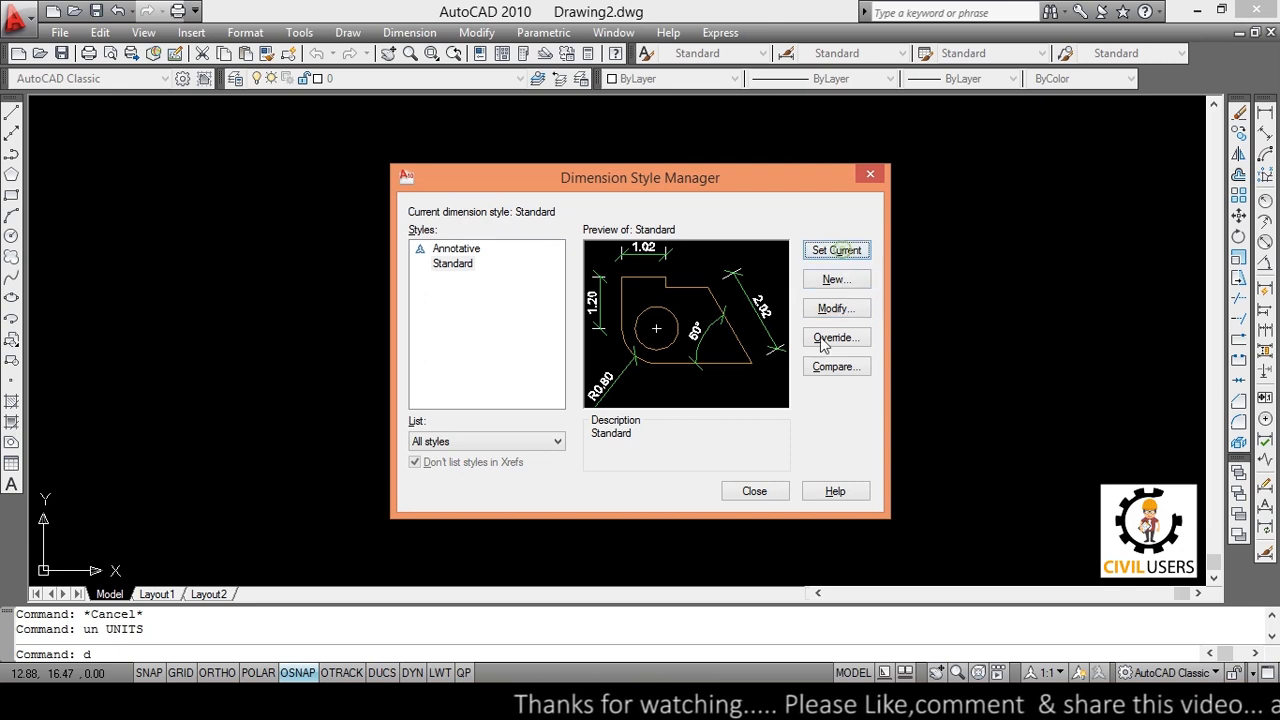
{"action": "left_click", "coordinate": [758, 493]}
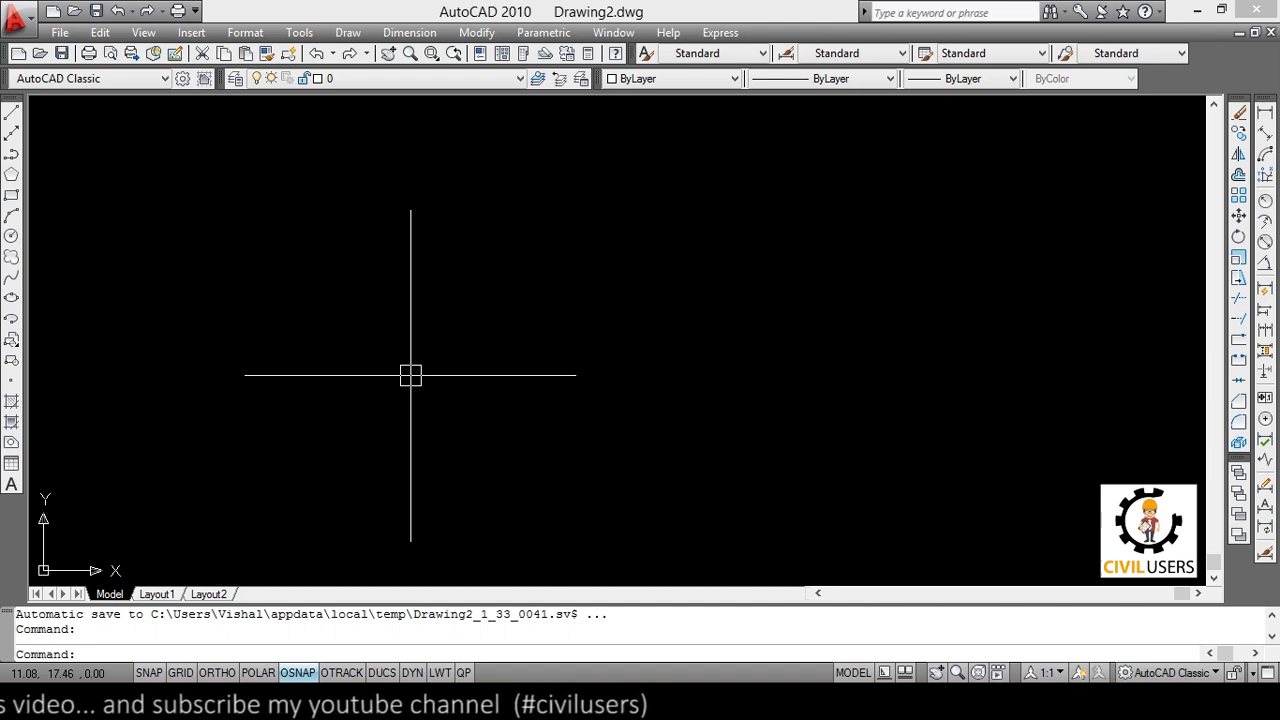
Draw a horizontal line about 2.63 units long in the empty drawing with Ortho on.
{"action": "type", "text": "l"}
{"action": "key", "text": "Return"}
{"action": "left_click", "coordinate": [384, 404]}
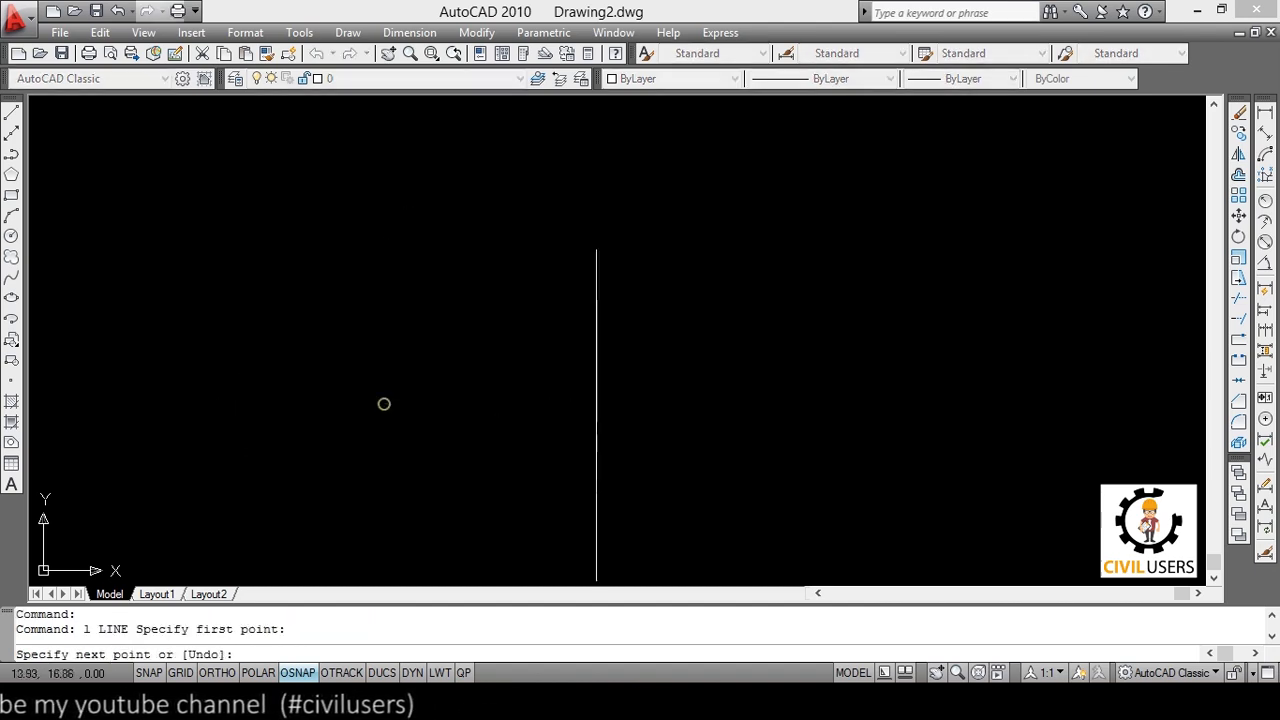
{"action": "key", "text": "F8"}
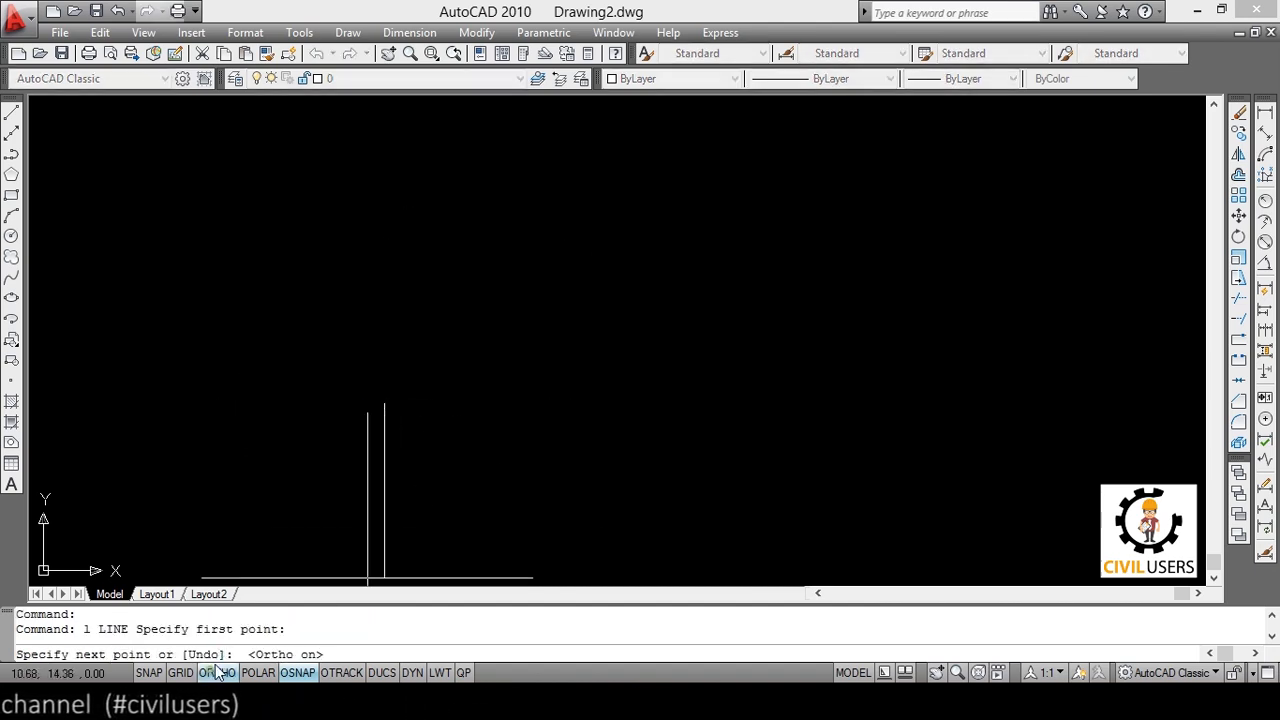
{"action": "left_click", "coordinate": [555, 424]}
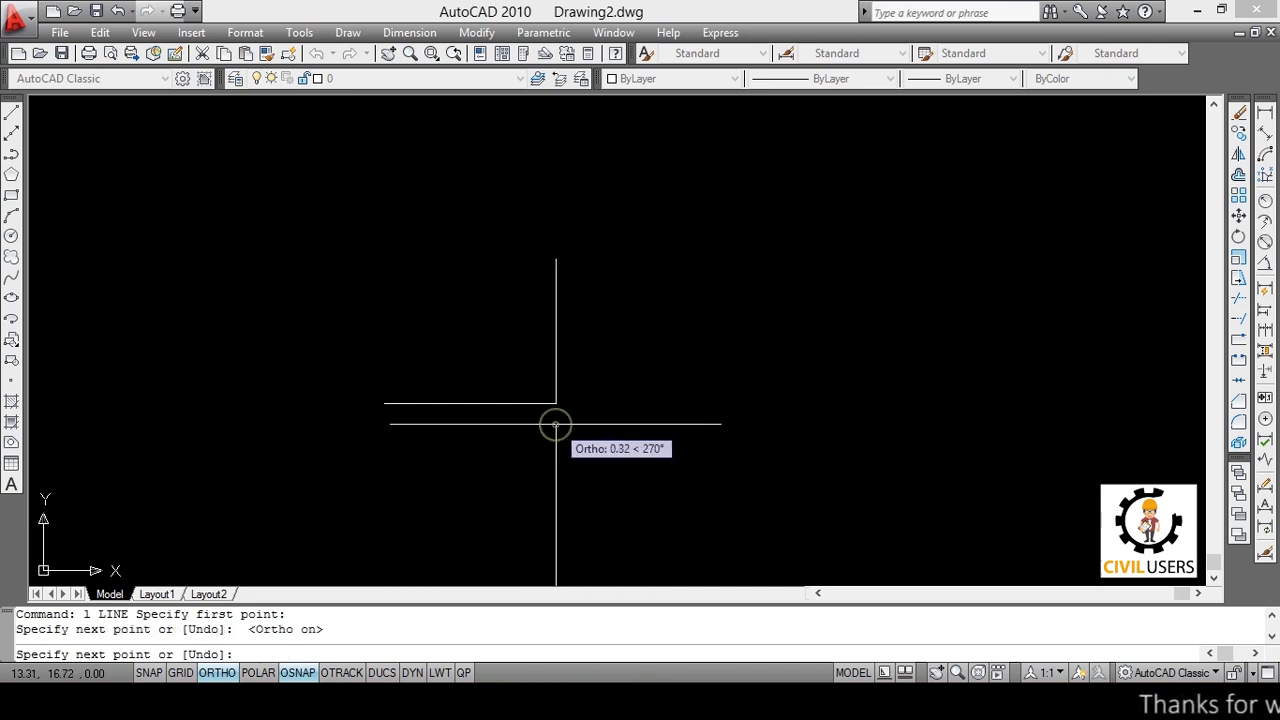
{"action": "key", "text": "Return"}
Add a linear dimension for the horizontal line's length, placed just above the line.
{"action": "left_click", "coordinate": [1265, 112]}
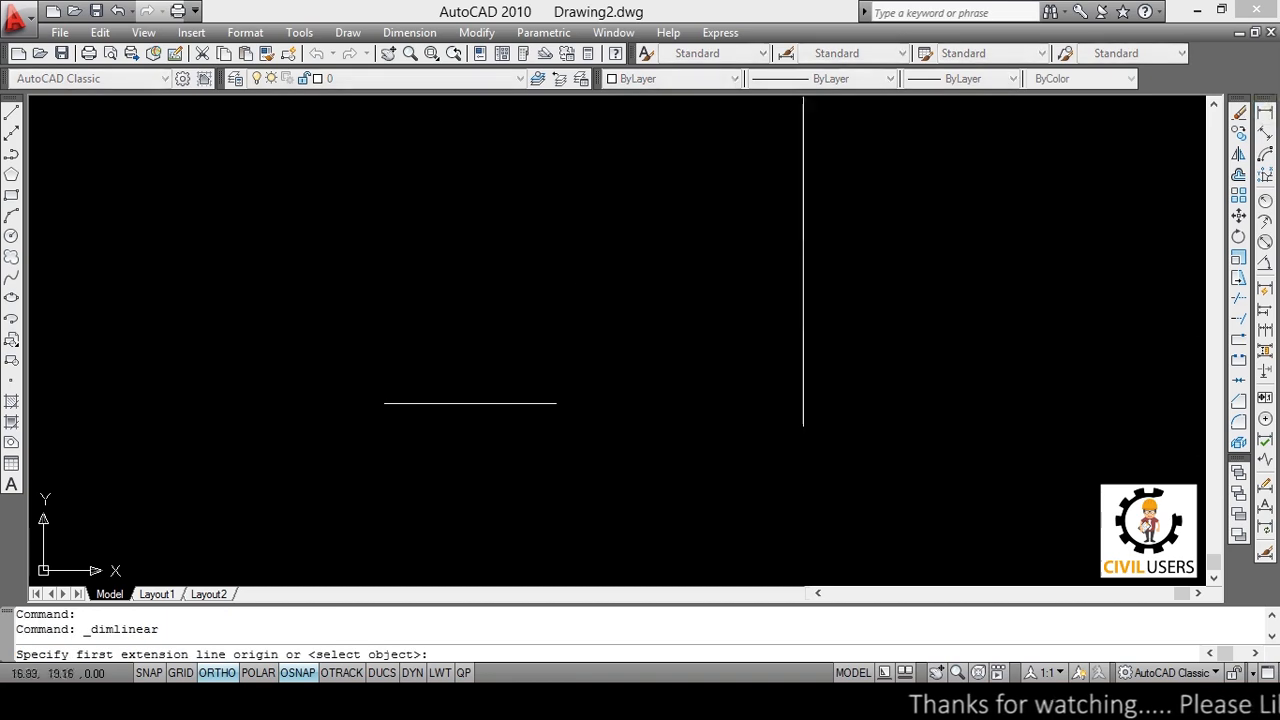
{"action": "key", "text": "Return"}
{"action": "left_click", "coordinate": [468, 397]}
{"action": "left_click", "coordinate": [471, 367]}
{"action": "scroll", "coordinate": [486, 400], "scroll_direction": "up", "scroll_amount": 1}
{"action": "middle_click_drag", "start_coordinate": [490, 400], "coordinate": [491, 397]}
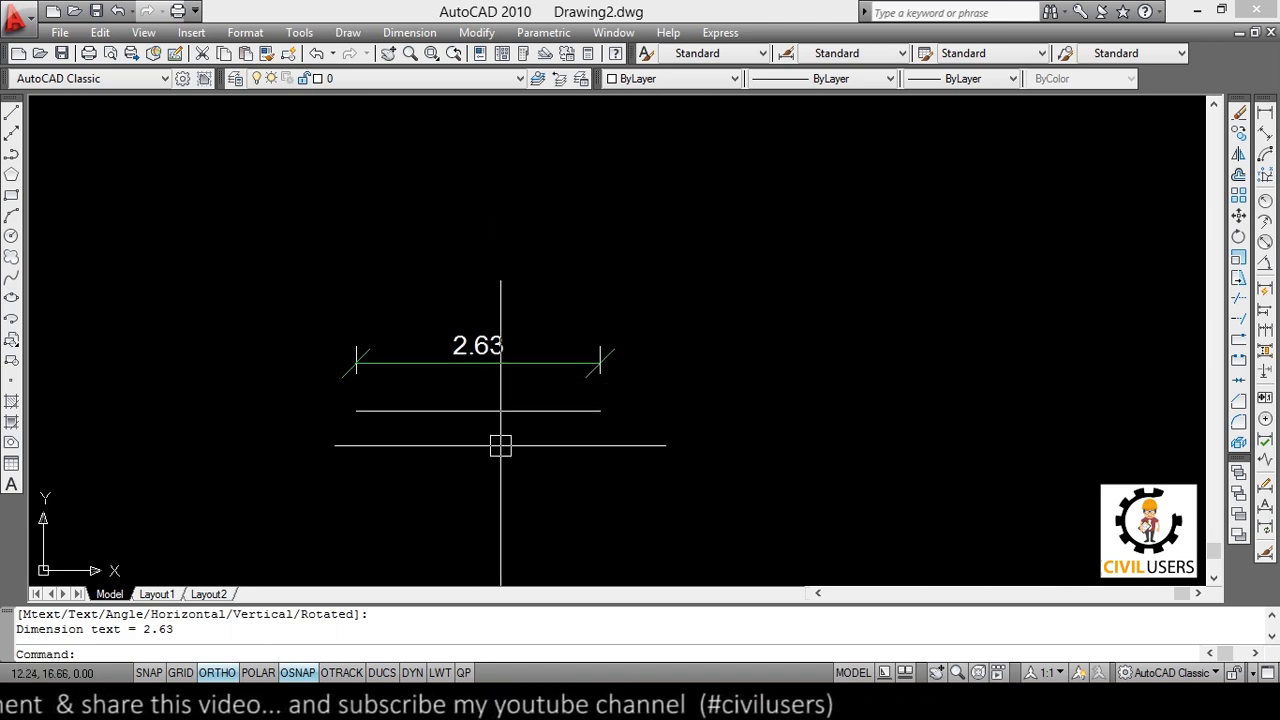
{"action": "left_click", "coordinate": [626, 415]}
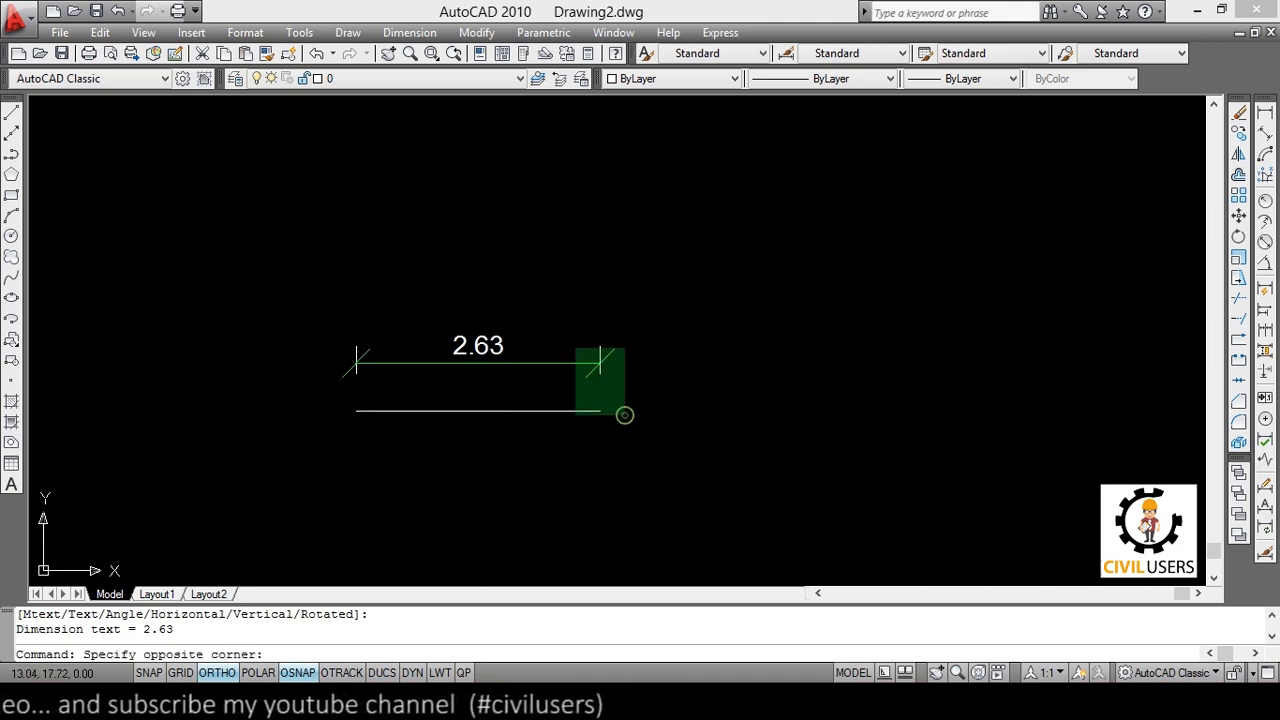
{"action": "left_click", "coordinate": [677, 407]}
{"action": "middle_click_drag", "start_coordinate": [668, 409], "coordinate": [611, 394]}
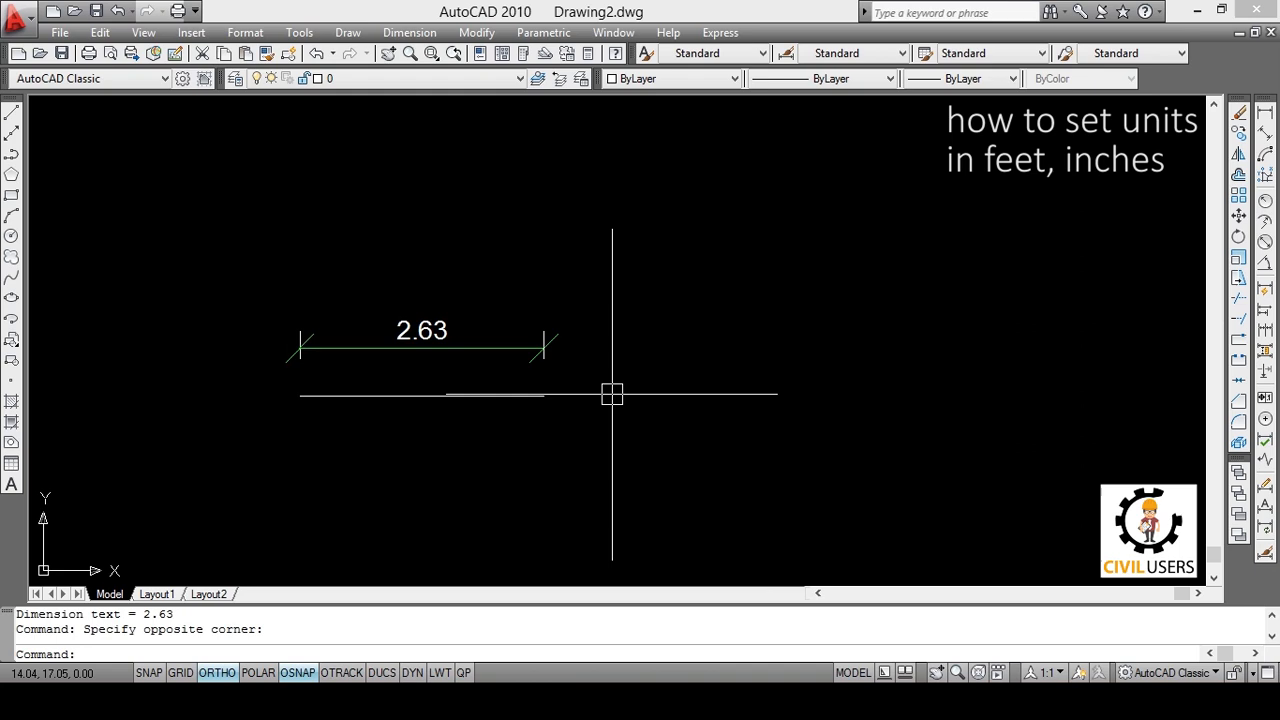
Set the drawing units to Architectural length with a precision of 0'-0 1/2" and an insertion scale in Inches.
{"action": "key", "text": "Return"}
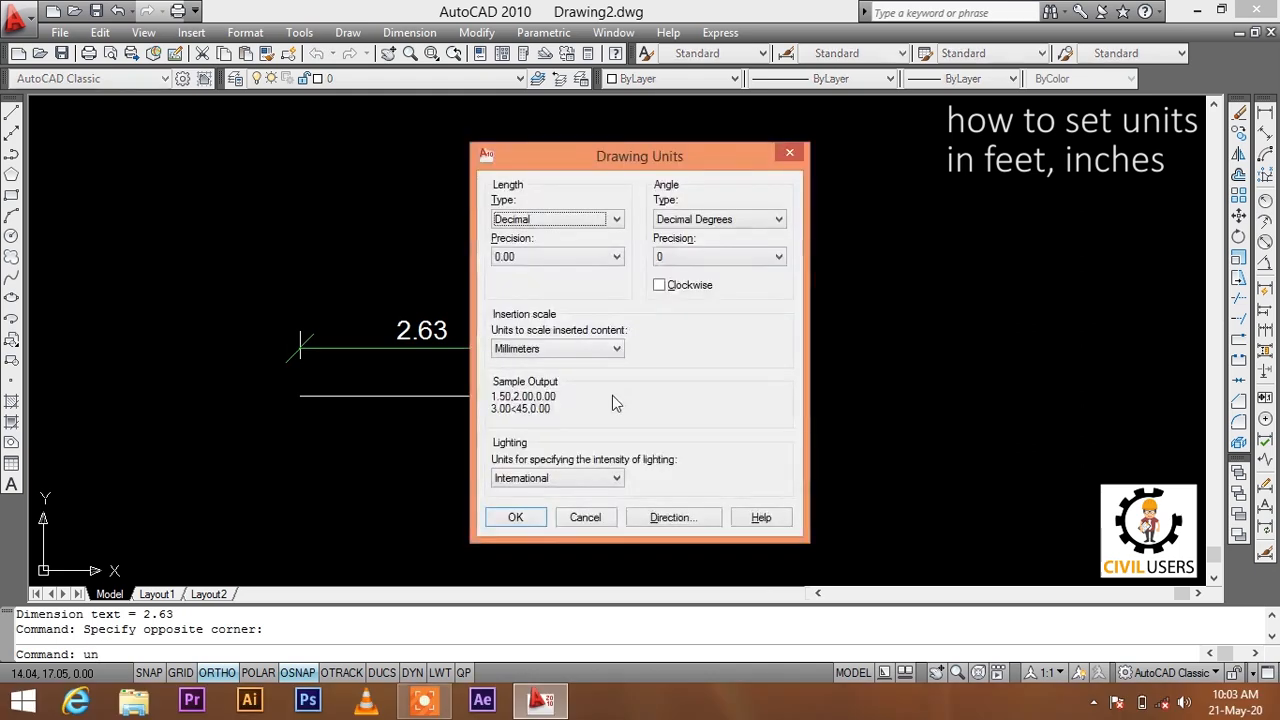
{"action": "left_click", "coordinate": [527, 219]}
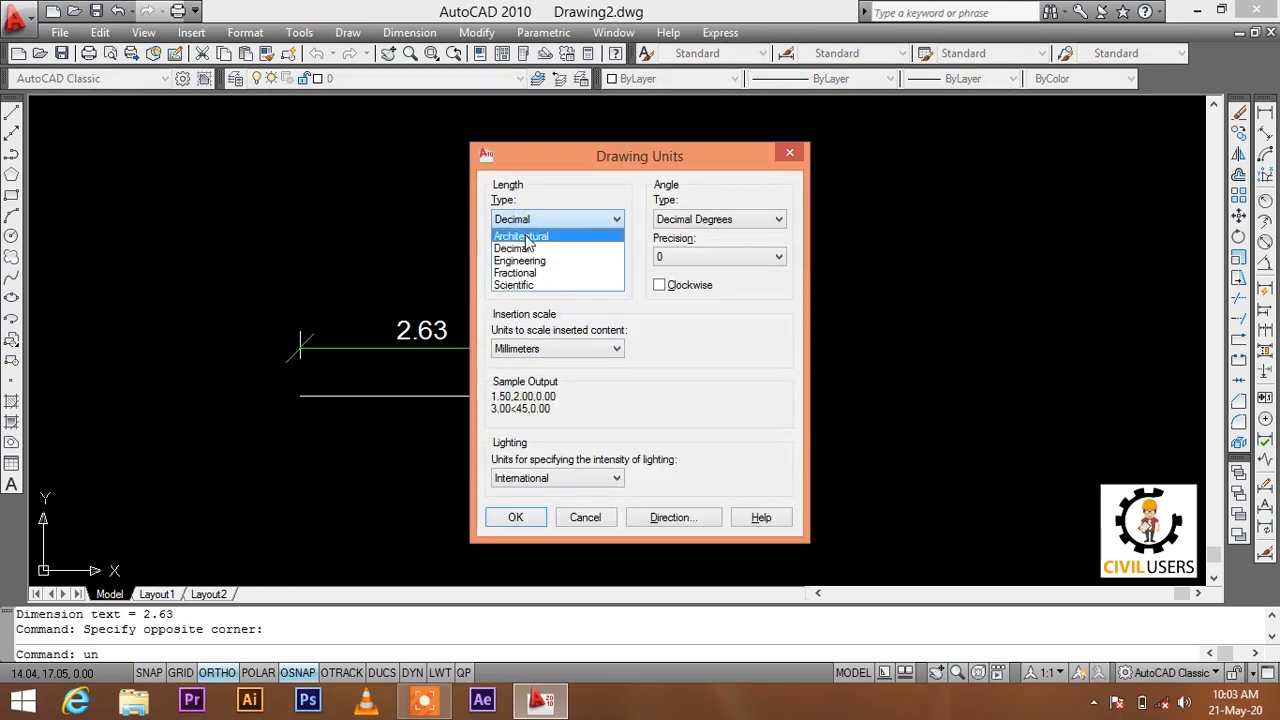
{"action": "left_click", "coordinate": [522, 236]}
{"action": "left_click", "coordinate": [538, 257]}
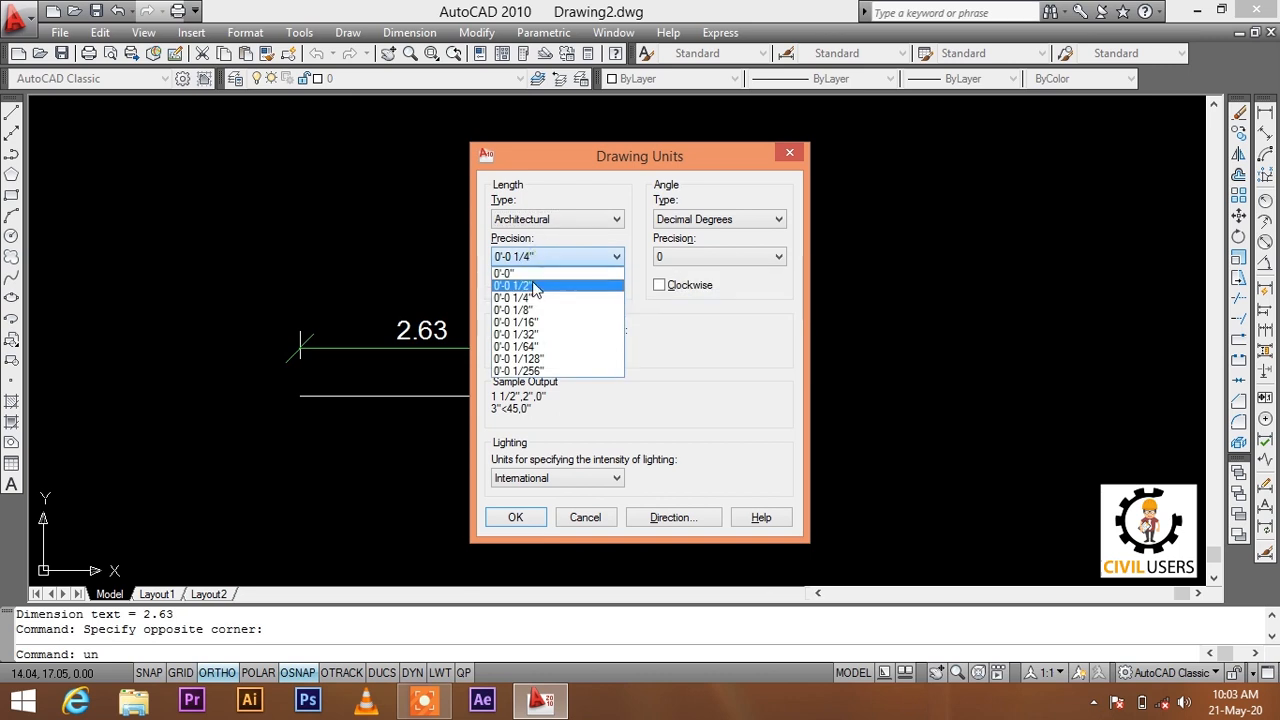
{"action": "left_click", "coordinate": [538, 286]}
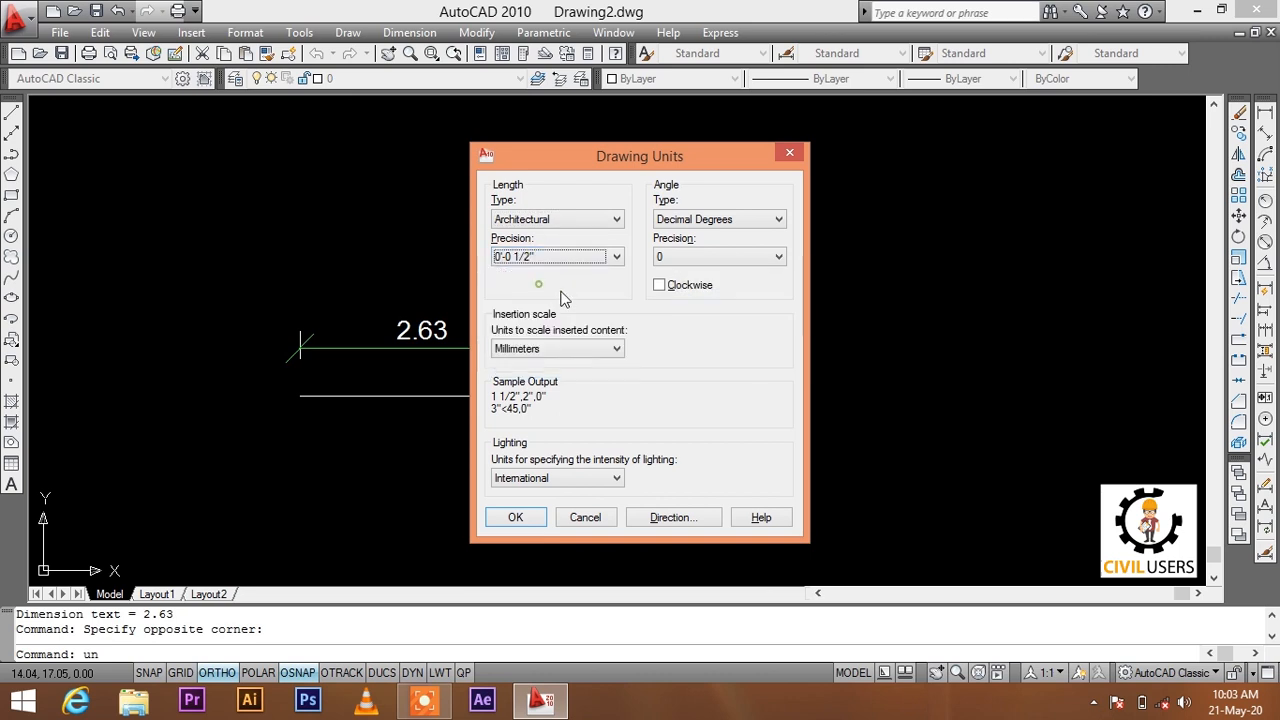
{"action": "left_click", "coordinate": [547, 349]}
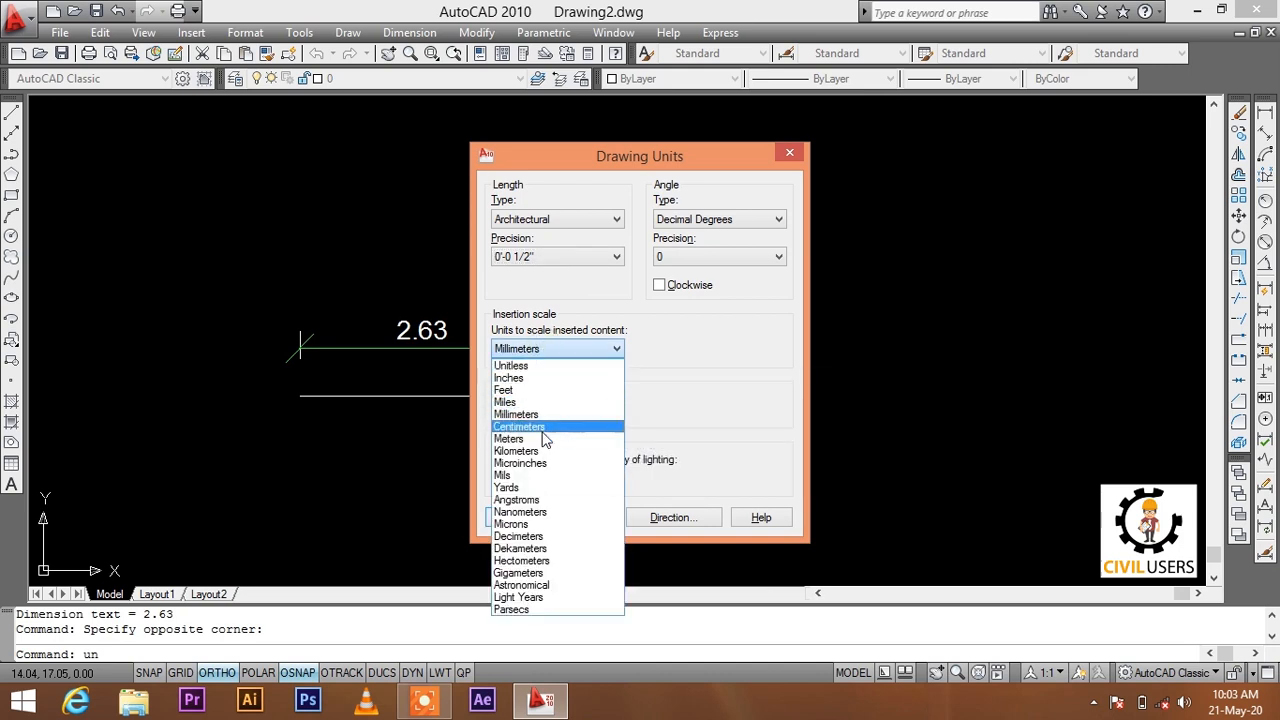
{"action": "left_click", "coordinate": [531, 379]}
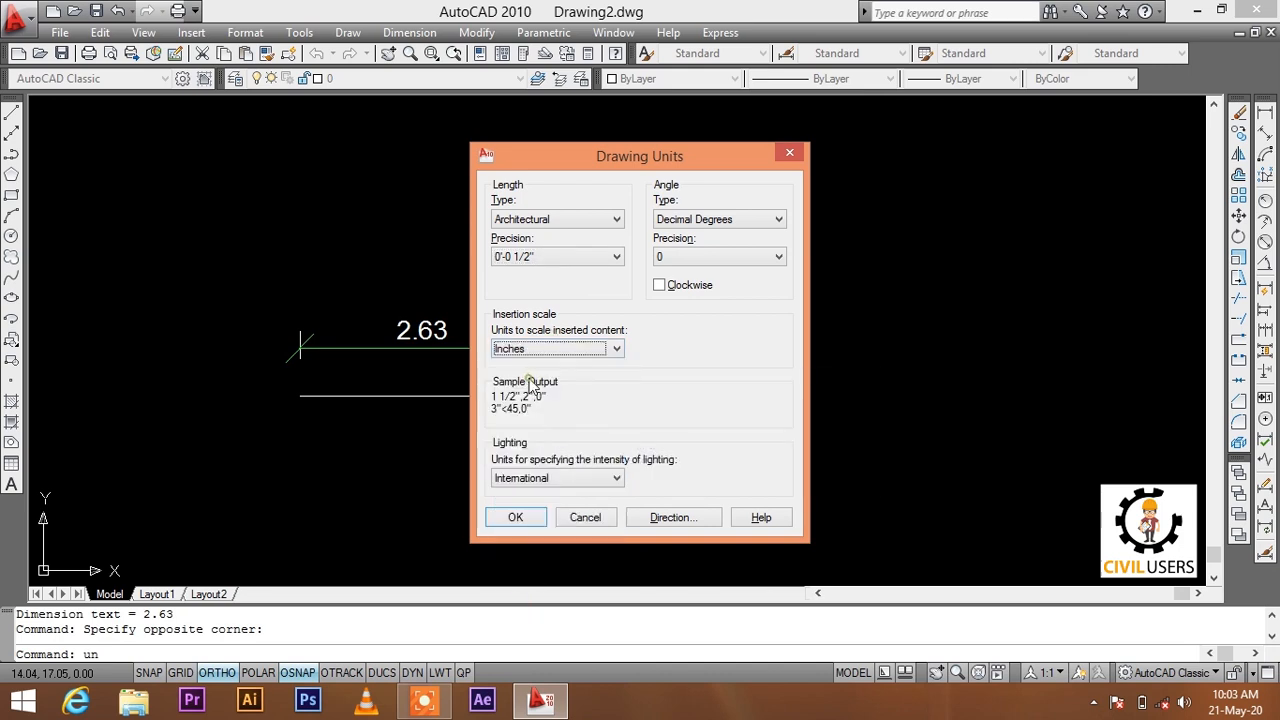
{"action": "left_click", "coordinate": [522, 517]}
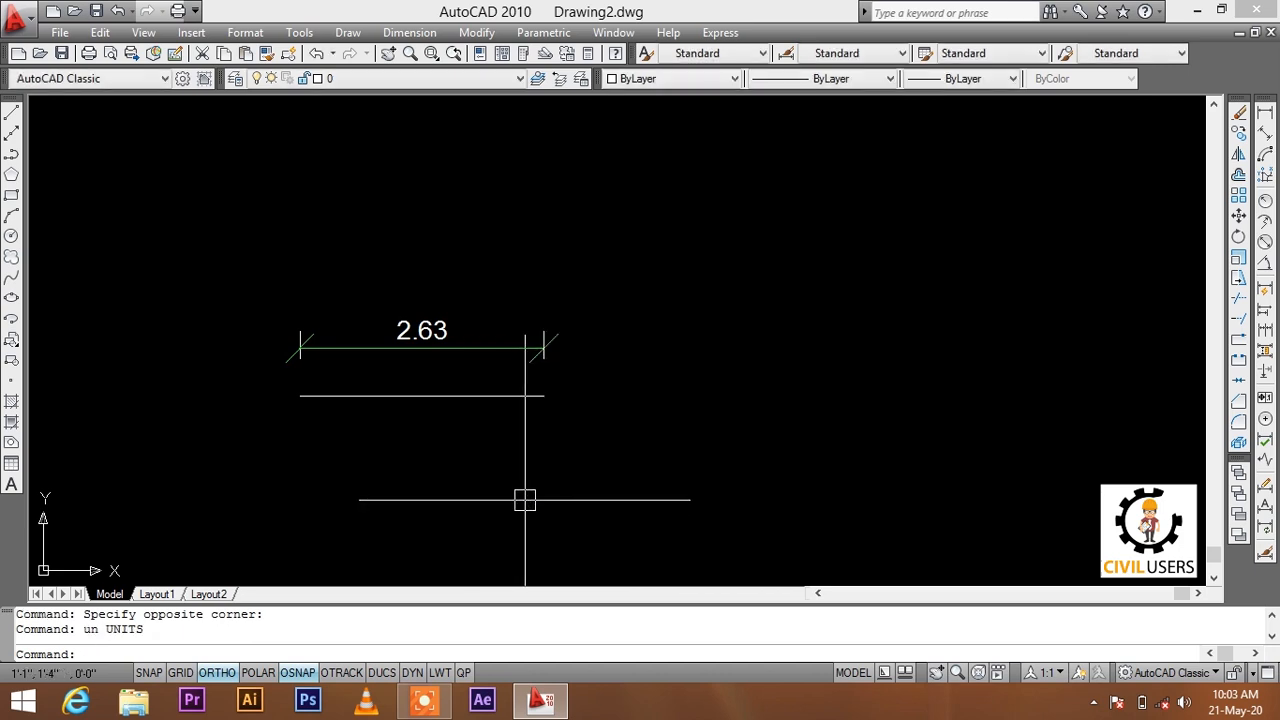
Modify the Standard dimension style so its dimension line color is ByLayer.
{"action": "type", "text": "d"}
{"action": "key", "text": "Return"}
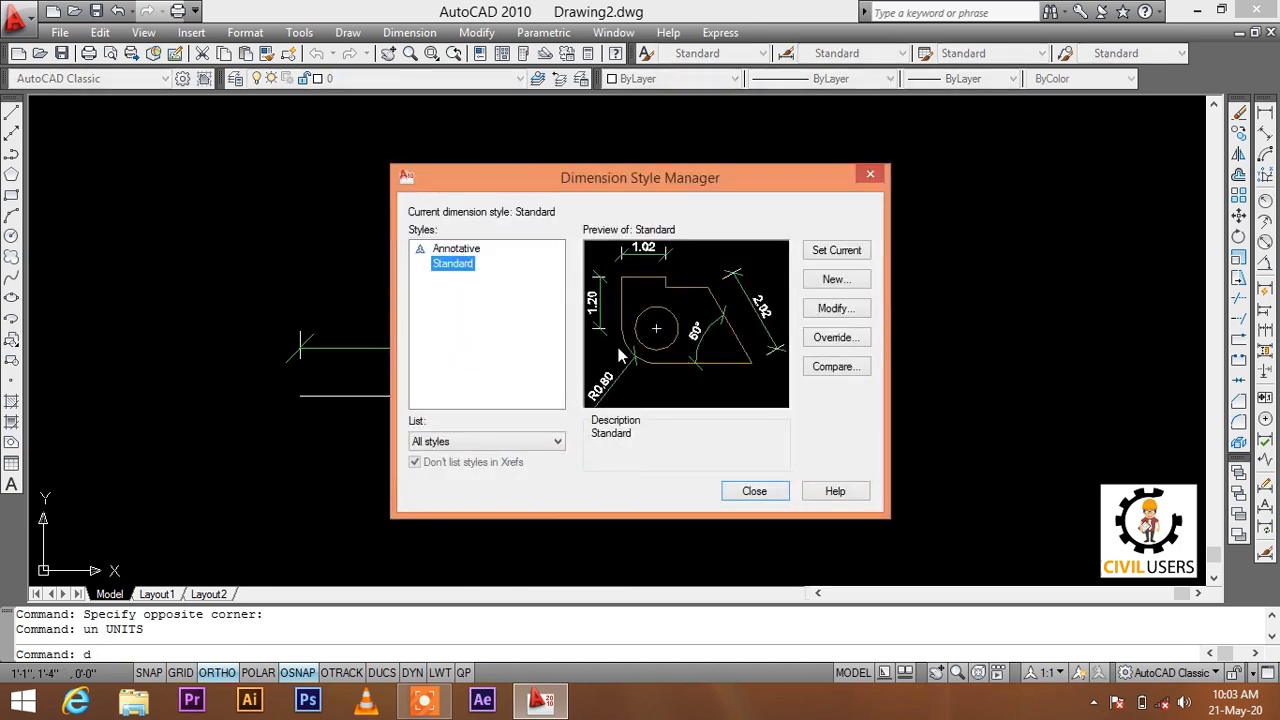
{"action": "left_click", "coordinate": [836, 312]}
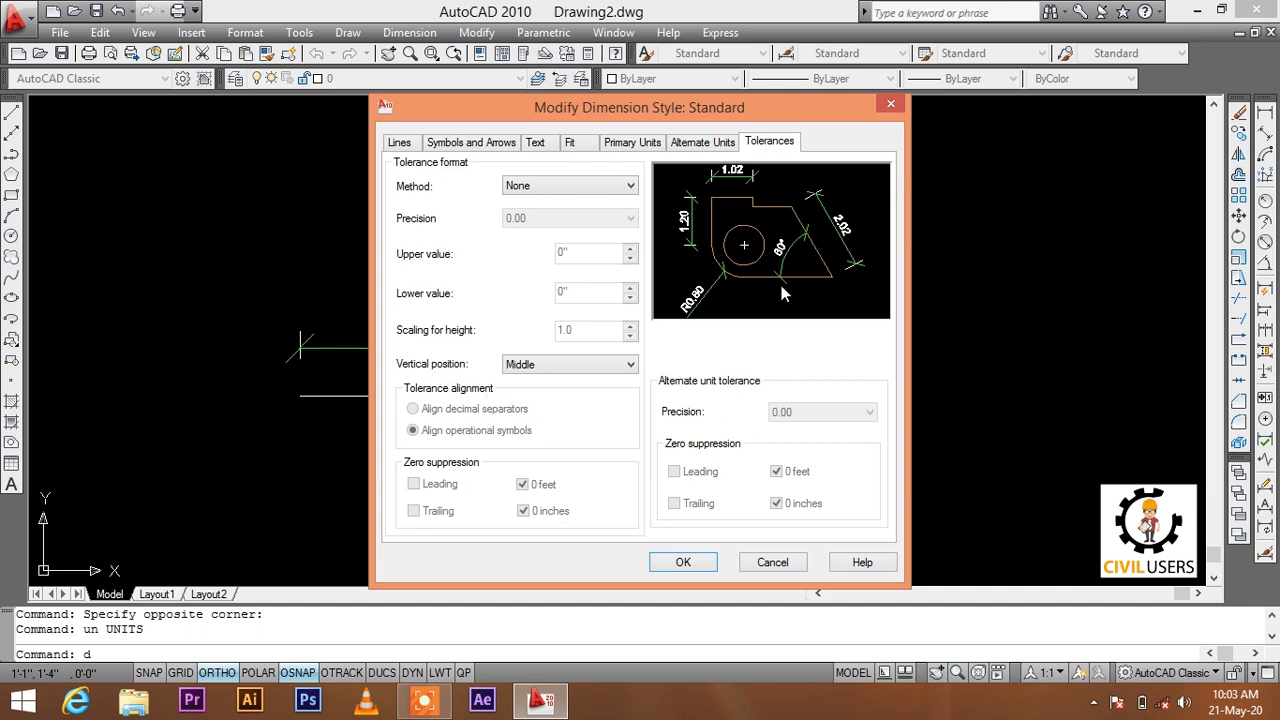
{"action": "left_click", "coordinate": [398, 143]}
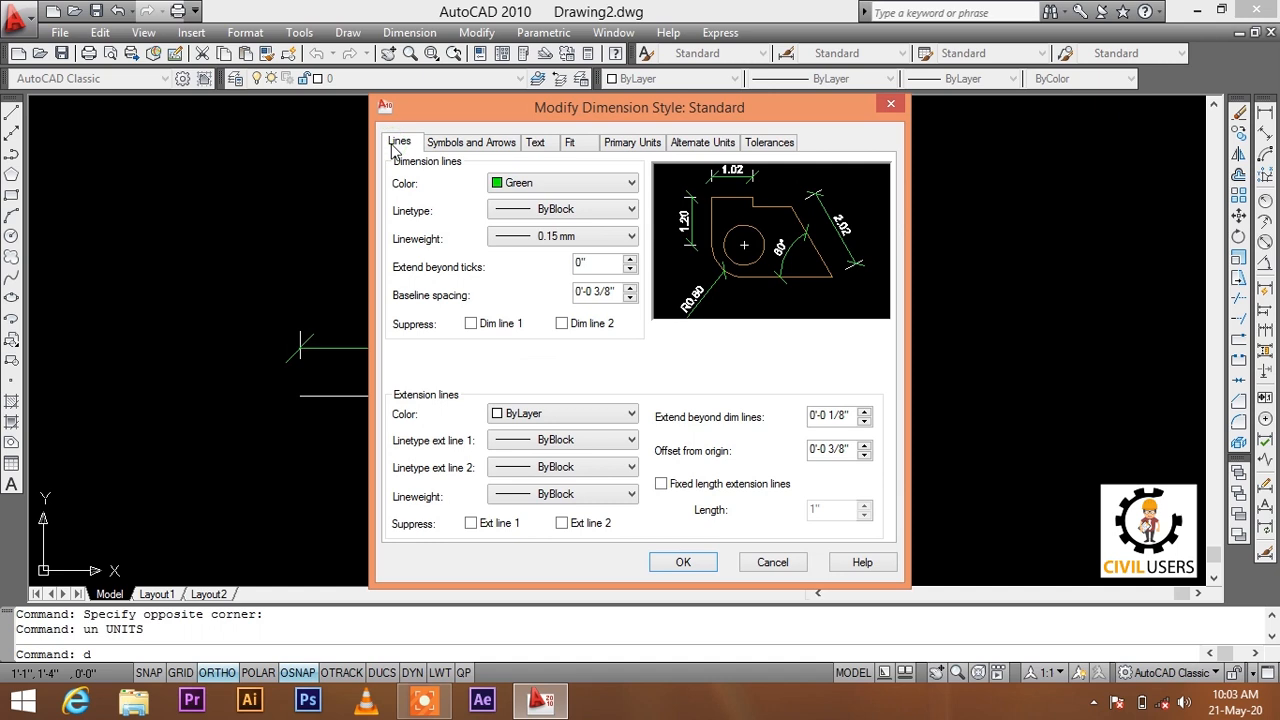
{"action": "left_click", "coordinate": [540, 190]}
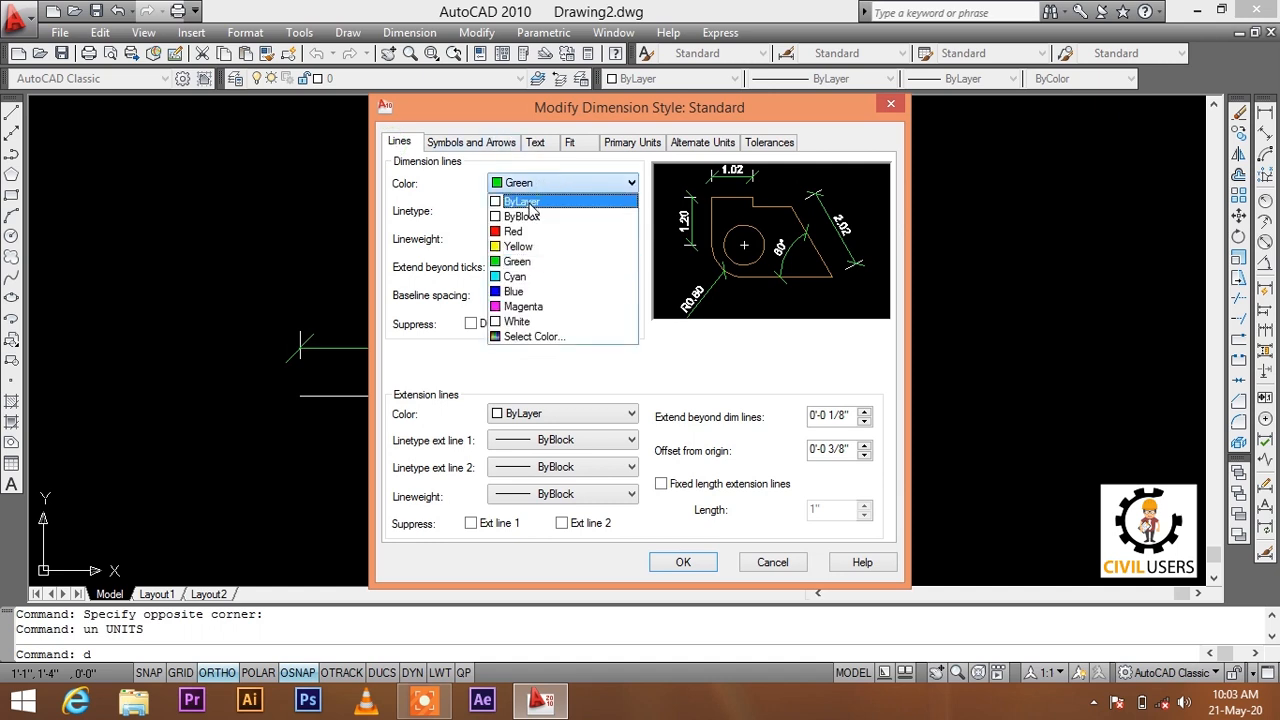
{"action": "left_click", "coordinate": [544, 199]}
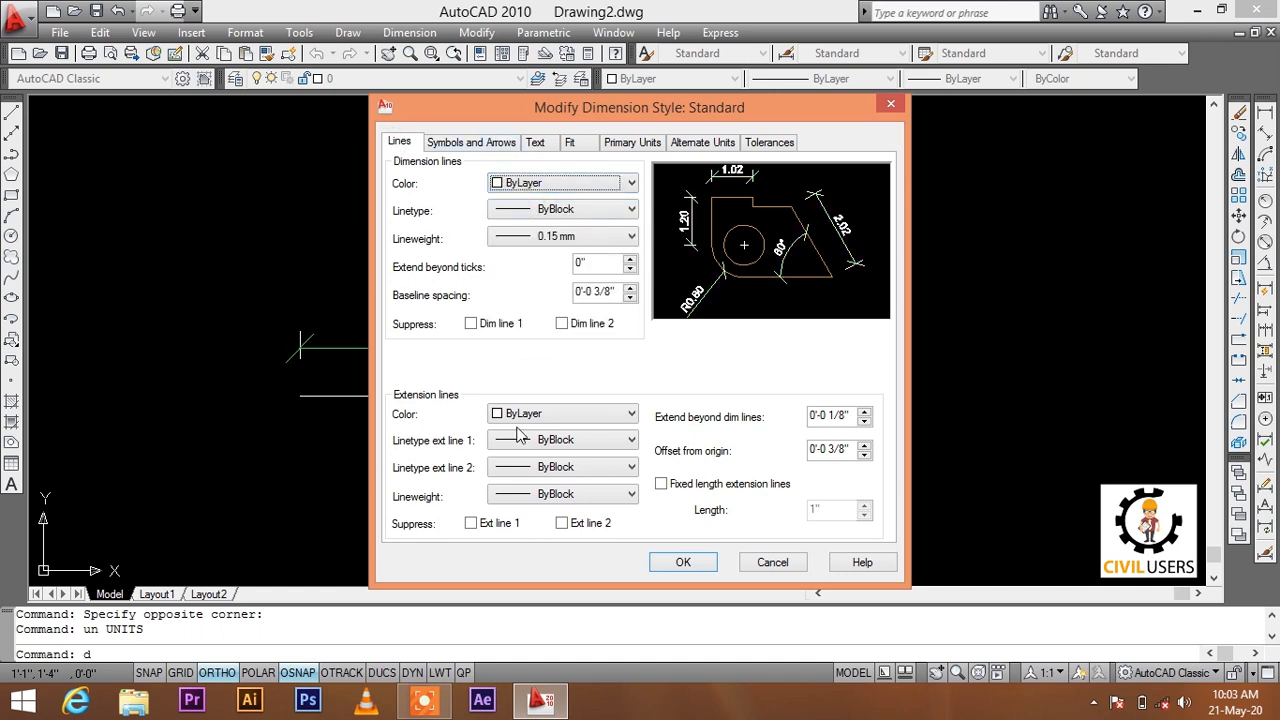
Keep the first arrowhead of the Standard dimension style as Oblique and set the arrow size to 1/2".
{"action": "left_click", "coordinate": [486, 143]}
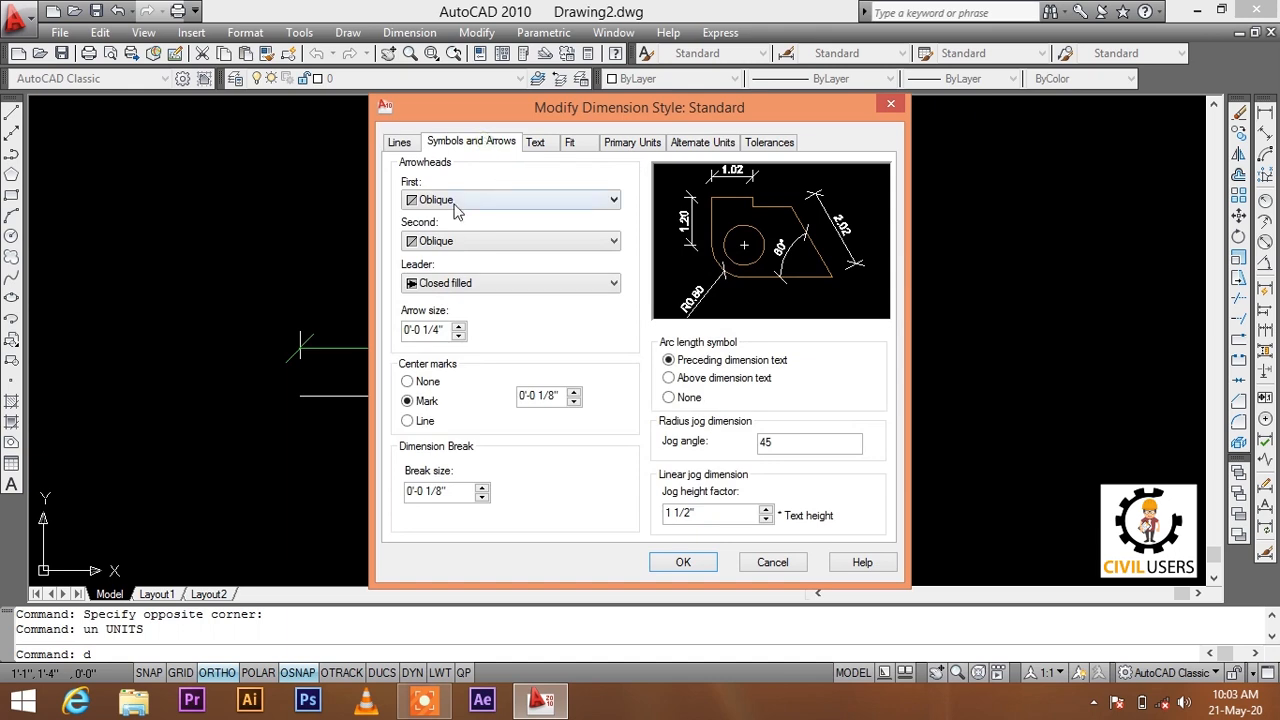
{"action": "left_click", "coordinate": [436, 200]}
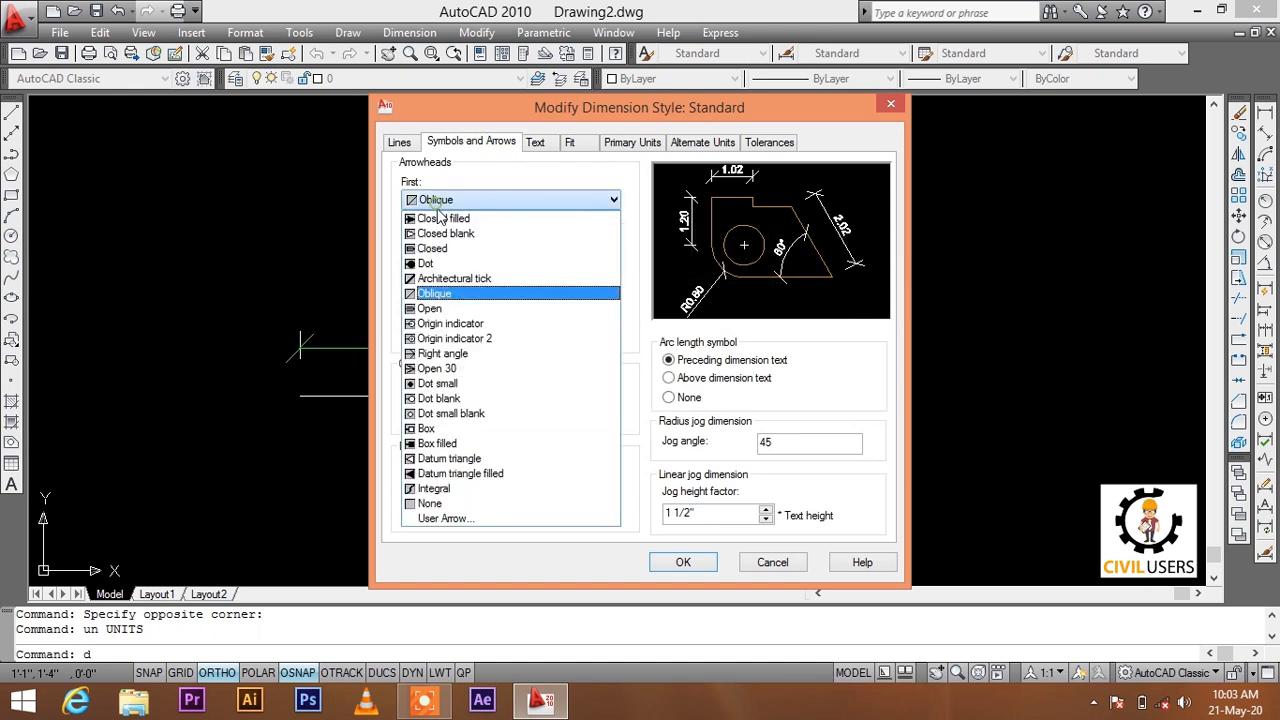
{"action": "left_click", "coordinate": [450, 289]}
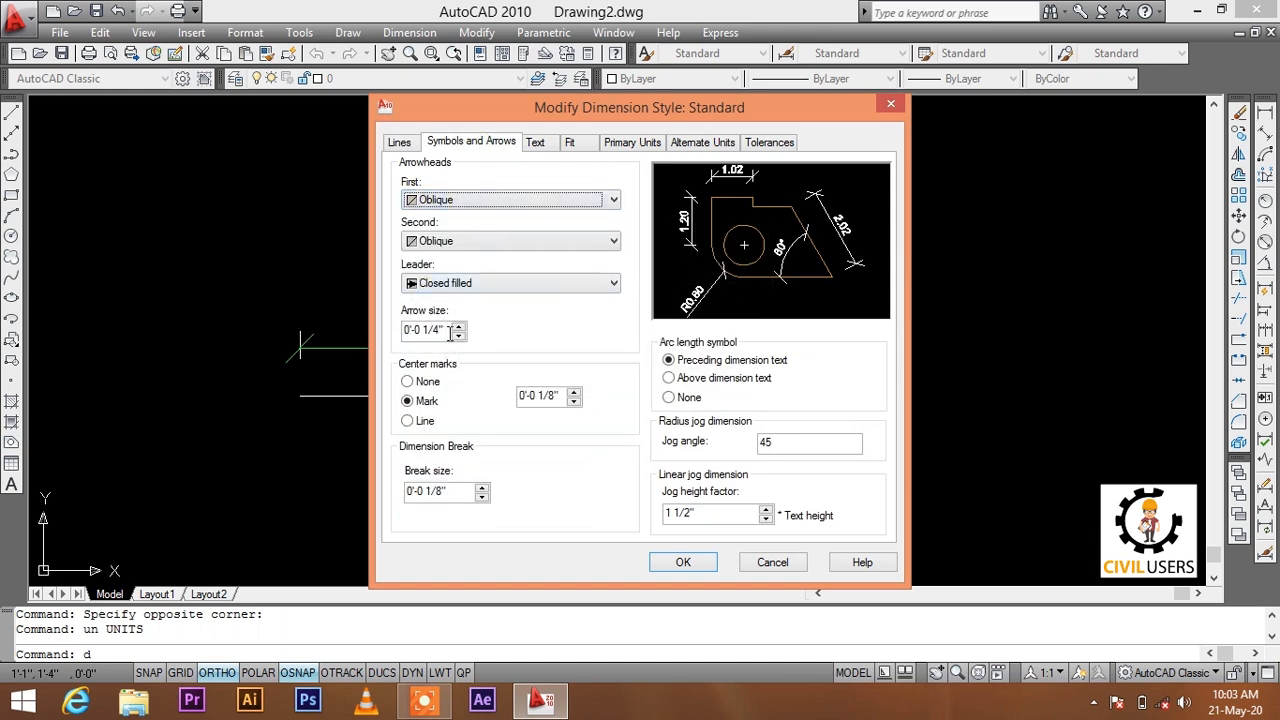
{"action": "left_click_drag", "start_coordinate": [450, 335], "coordinate": [374, 337]}
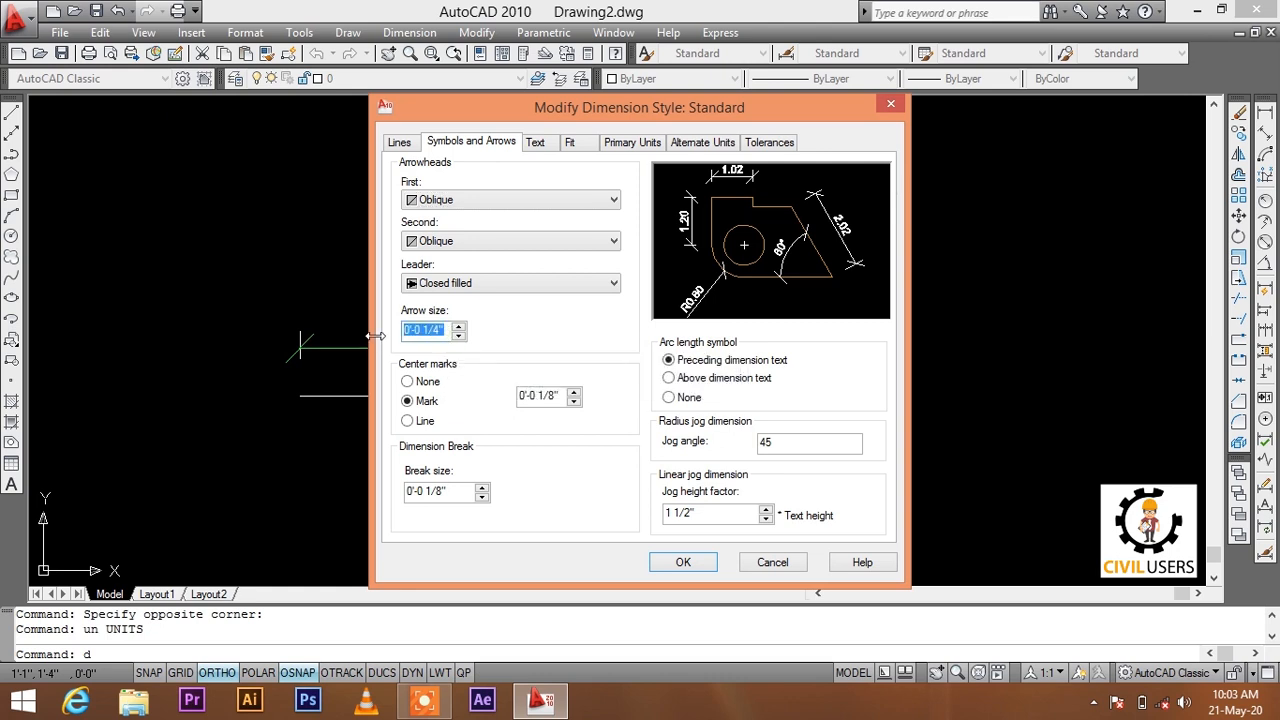
{"action": "type", "text": "1\""}
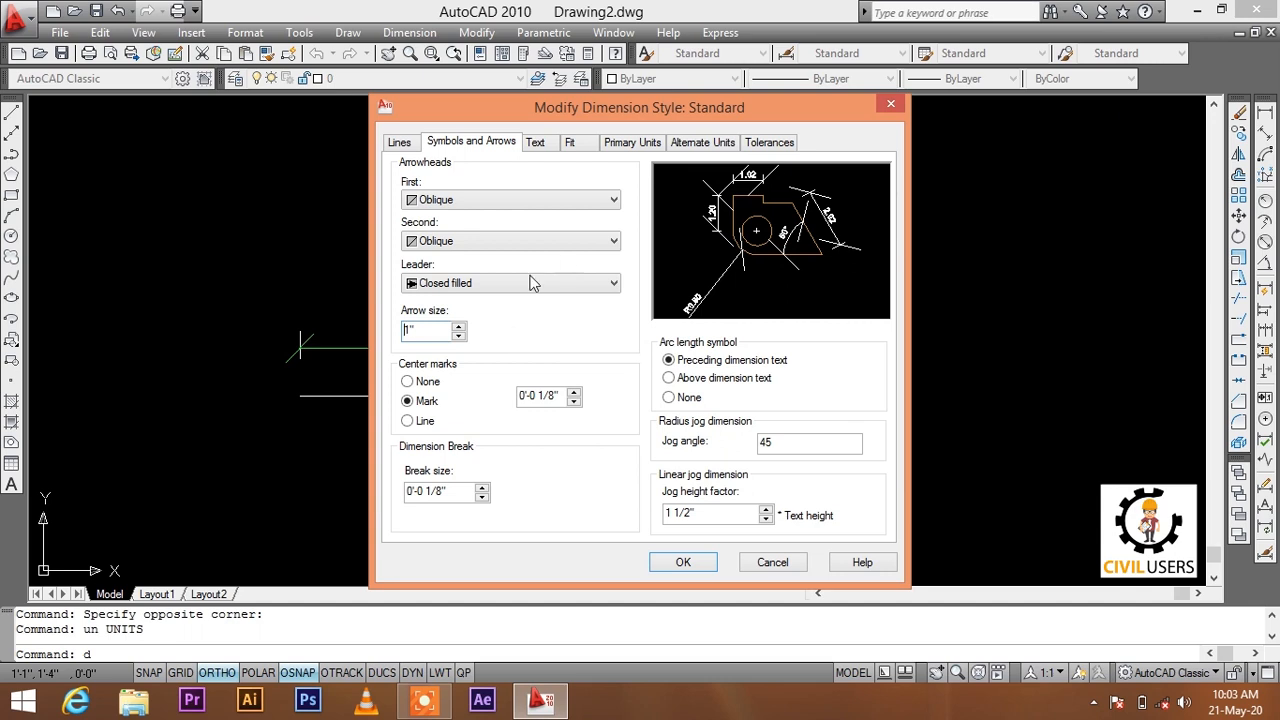
{"action": "type", "text": "6\""}
{"action": "key", "text": "Return"}
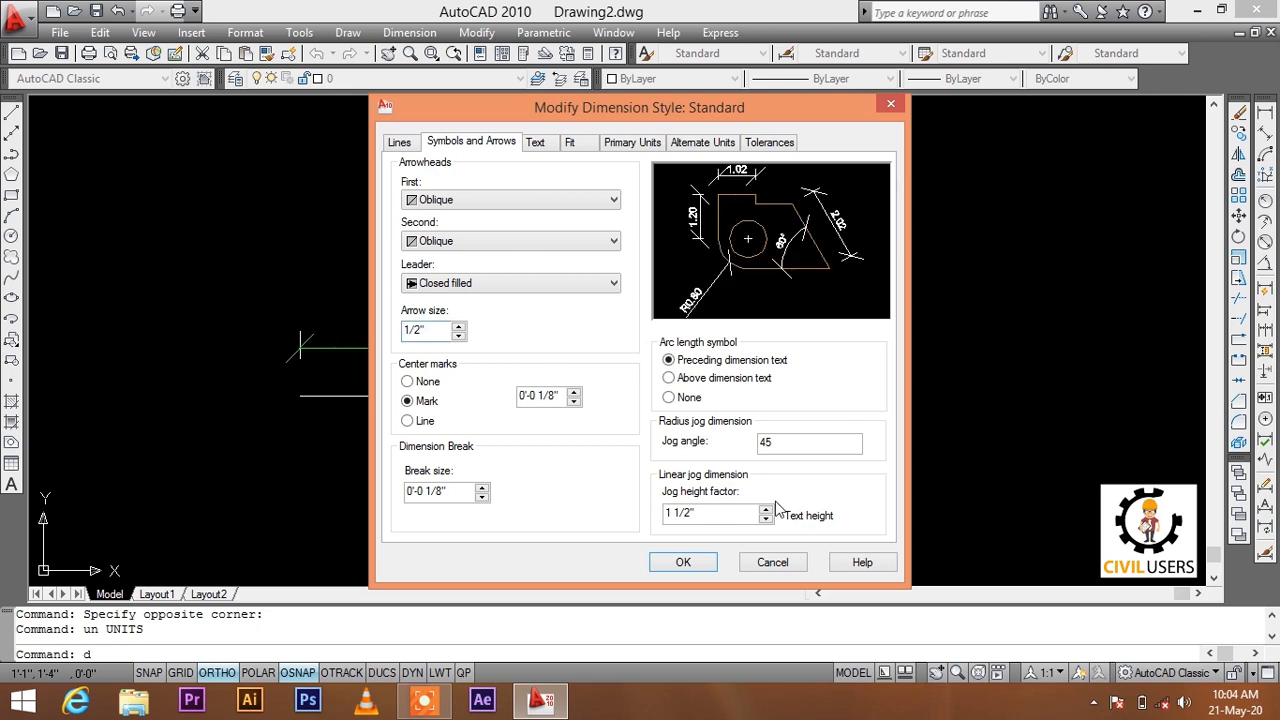
Set the text height of the Standard dimension style to 6".
{"action": "left_click", "coordinate": [537, 143]}
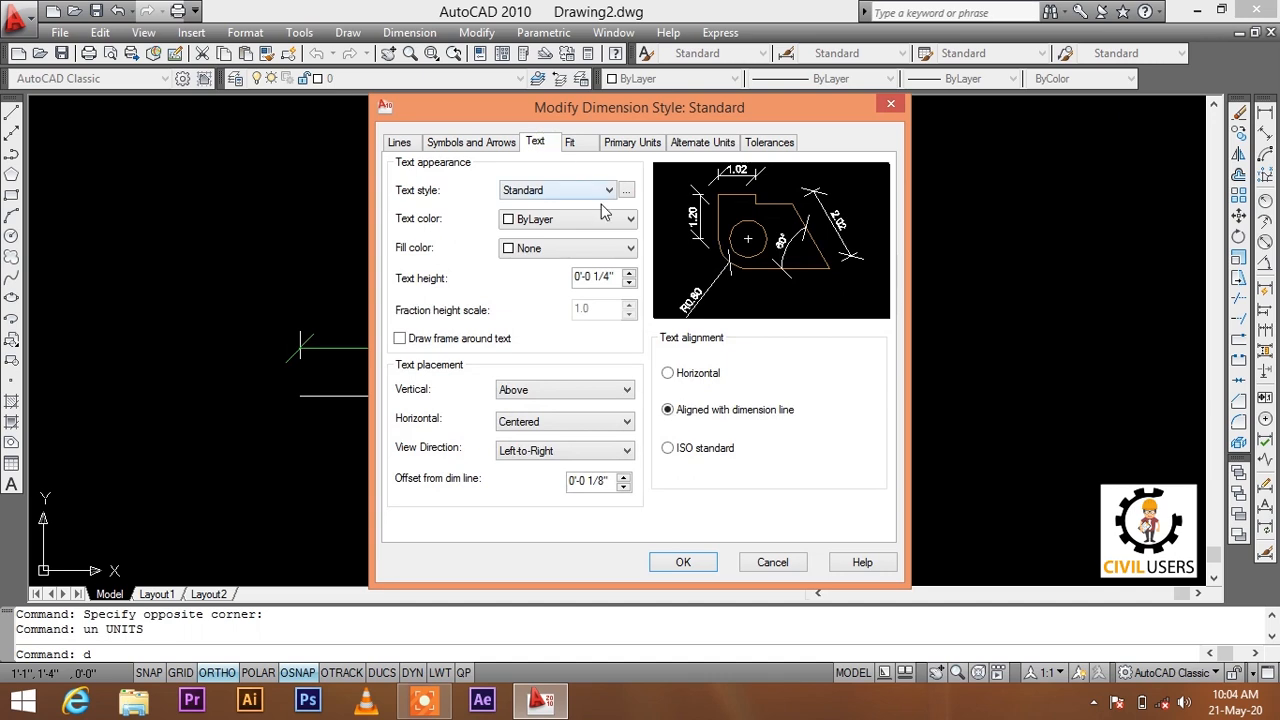
{"action": "left_click_drag", "start_coordinate": [617, 277], "coordinate": [561, 276]}
{"action": "type", "text": "6"}
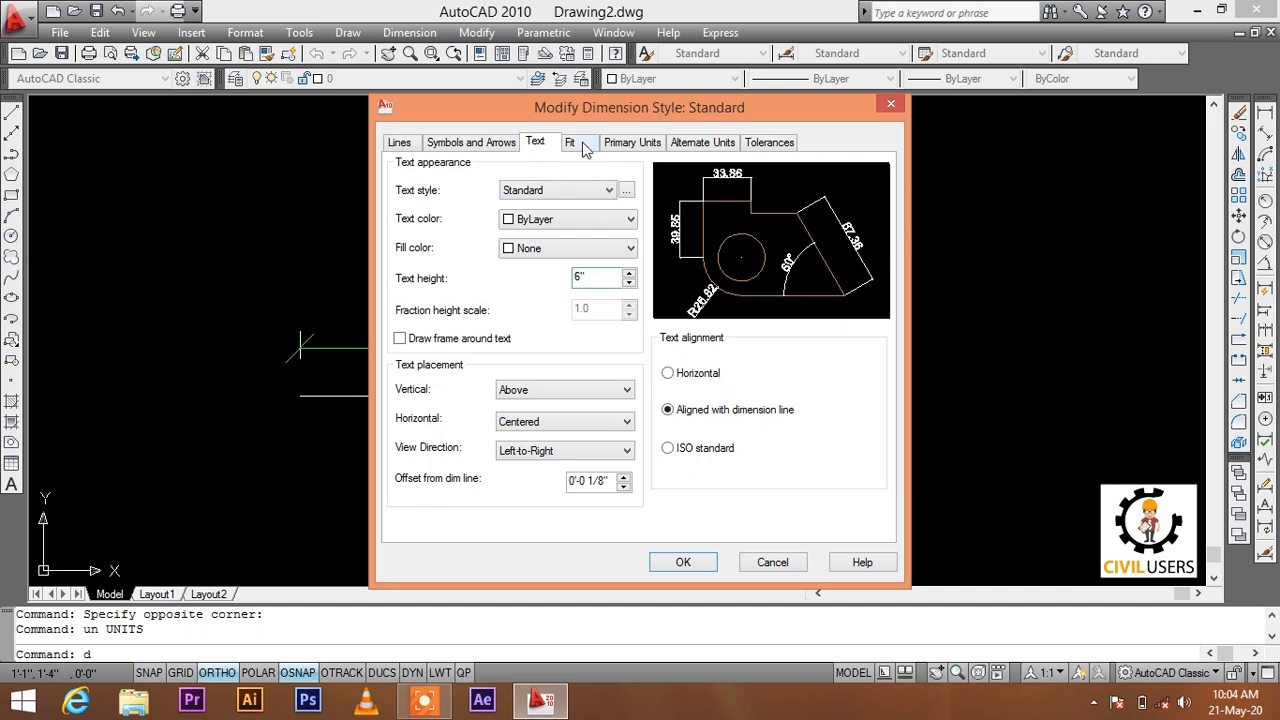
Set the style's primary units to Architectural with 0'-0 1/2" precision, then apply the changes and close the Dimension Style Manager.
{"action": "left_click", "coordinate": [571, 143]}
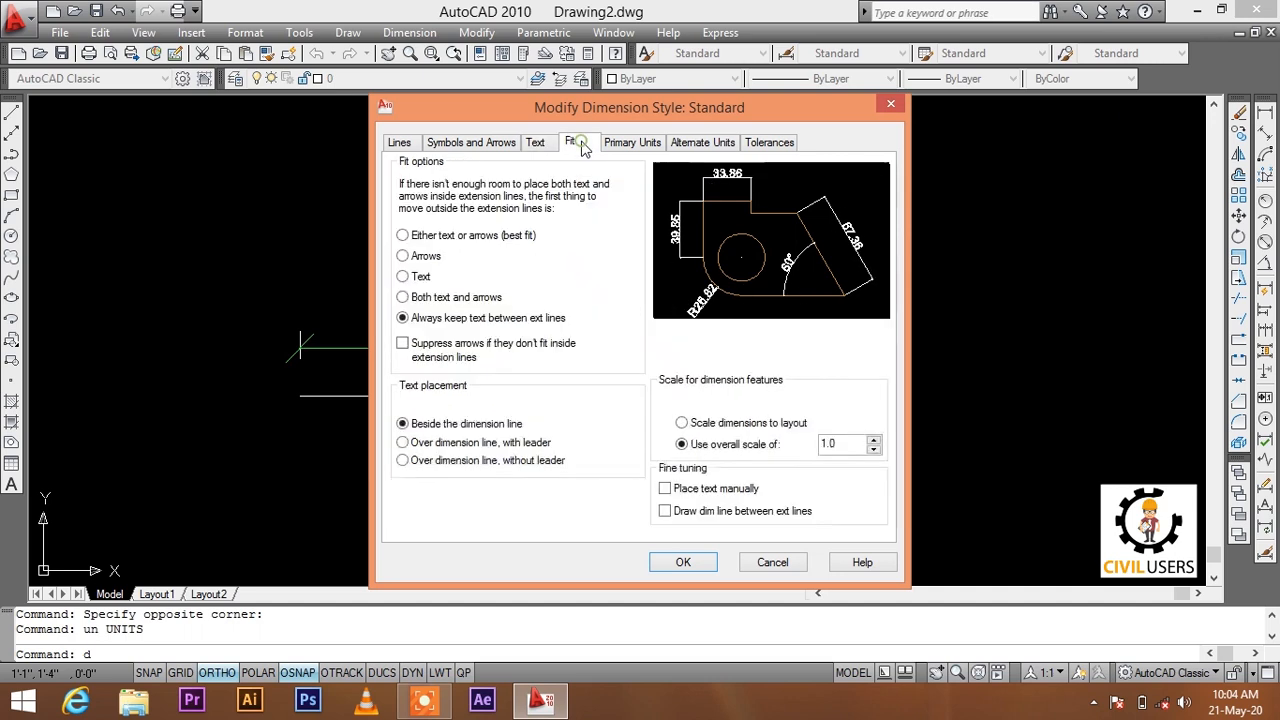
{"action": "left_click", "coordinate": [634, 146]}
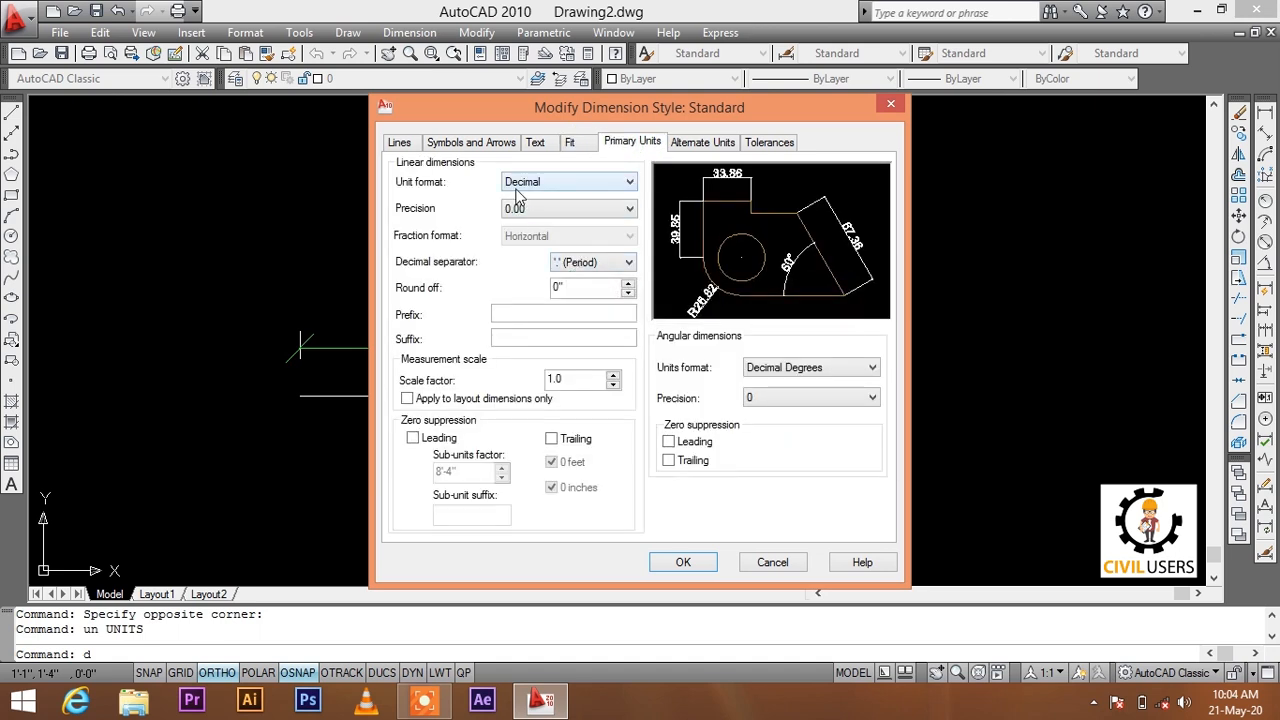
{"action": "left_click", "coordinate": [585, 186]}
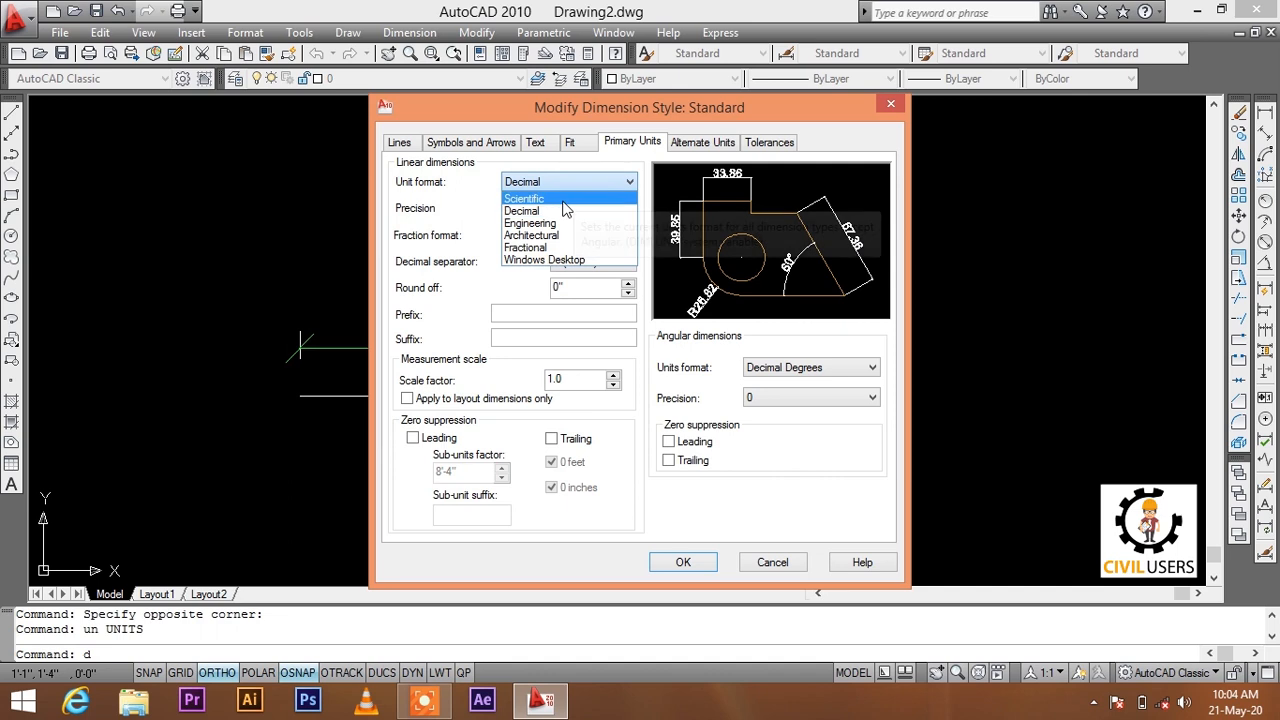
{"action": "left_click", "coordinate": [550, 236]}
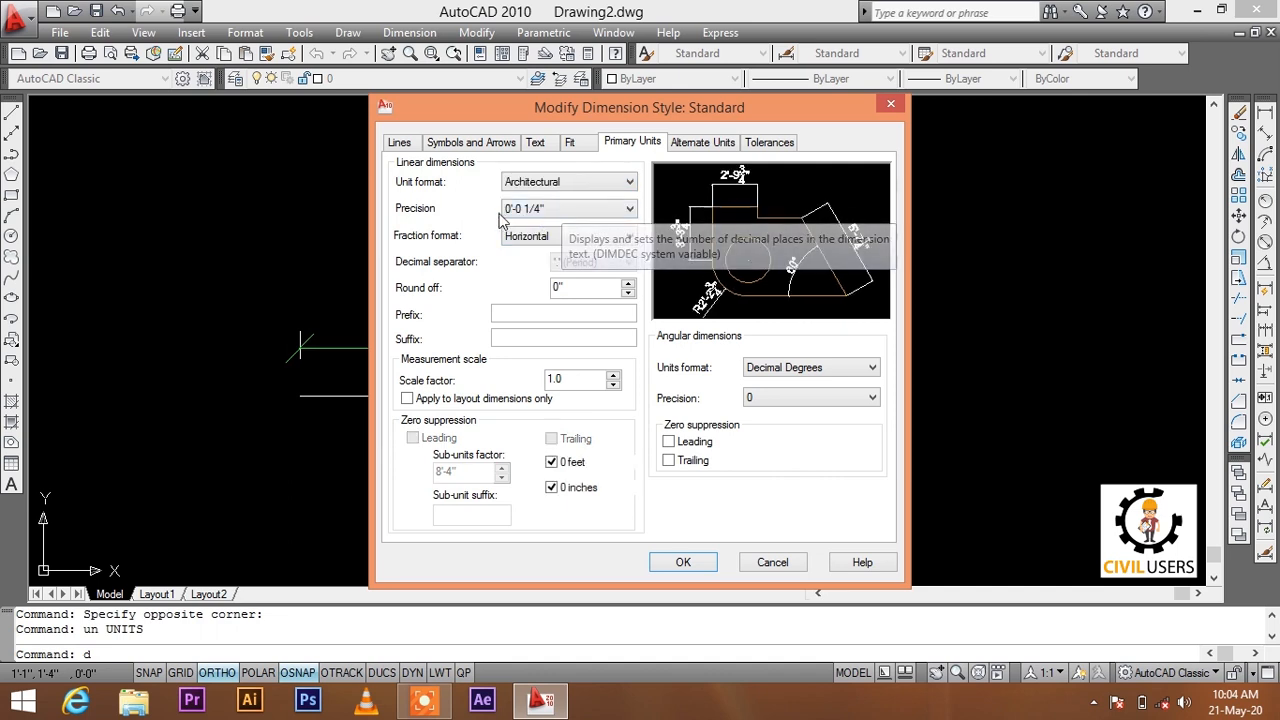
{"action": "left_click", "coordinate": [566, 218]}
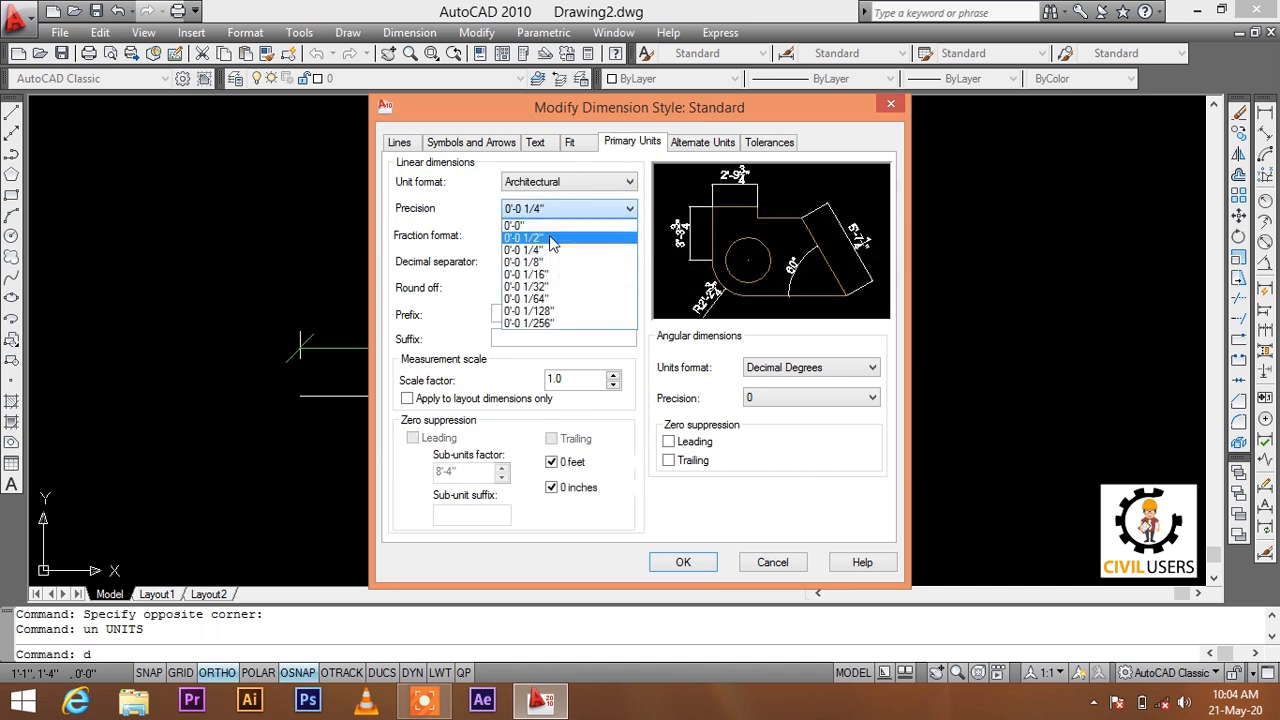
{"action": "left_click", "coordinate": [552, 240]}
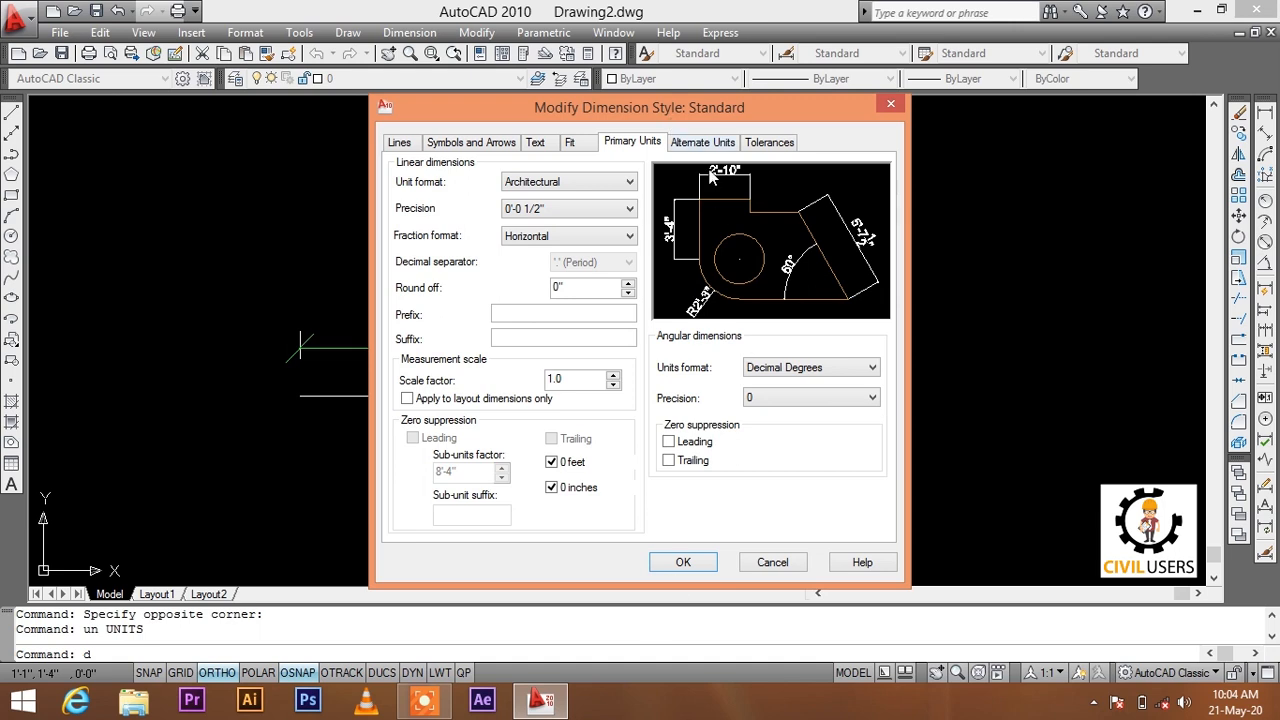
{"action": "left_click", "coordinate": [688, 566]}
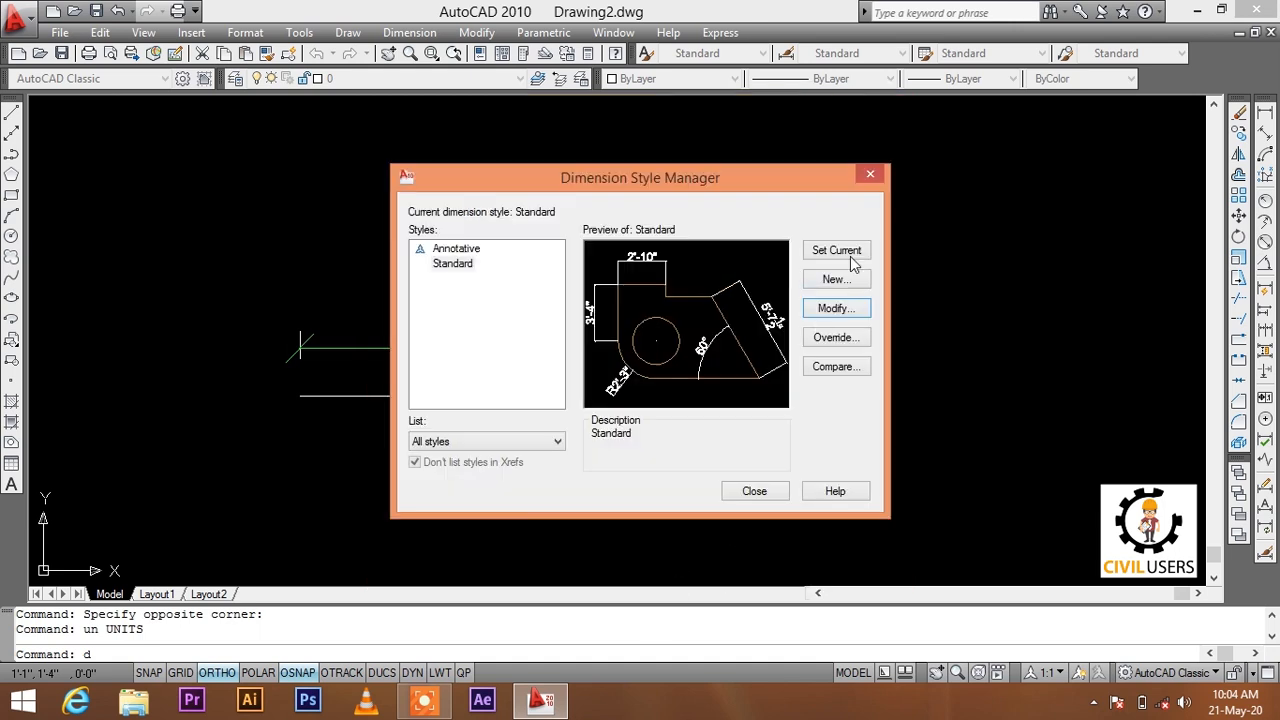
{"action": "left_click", "coordinate": [755, 491]}
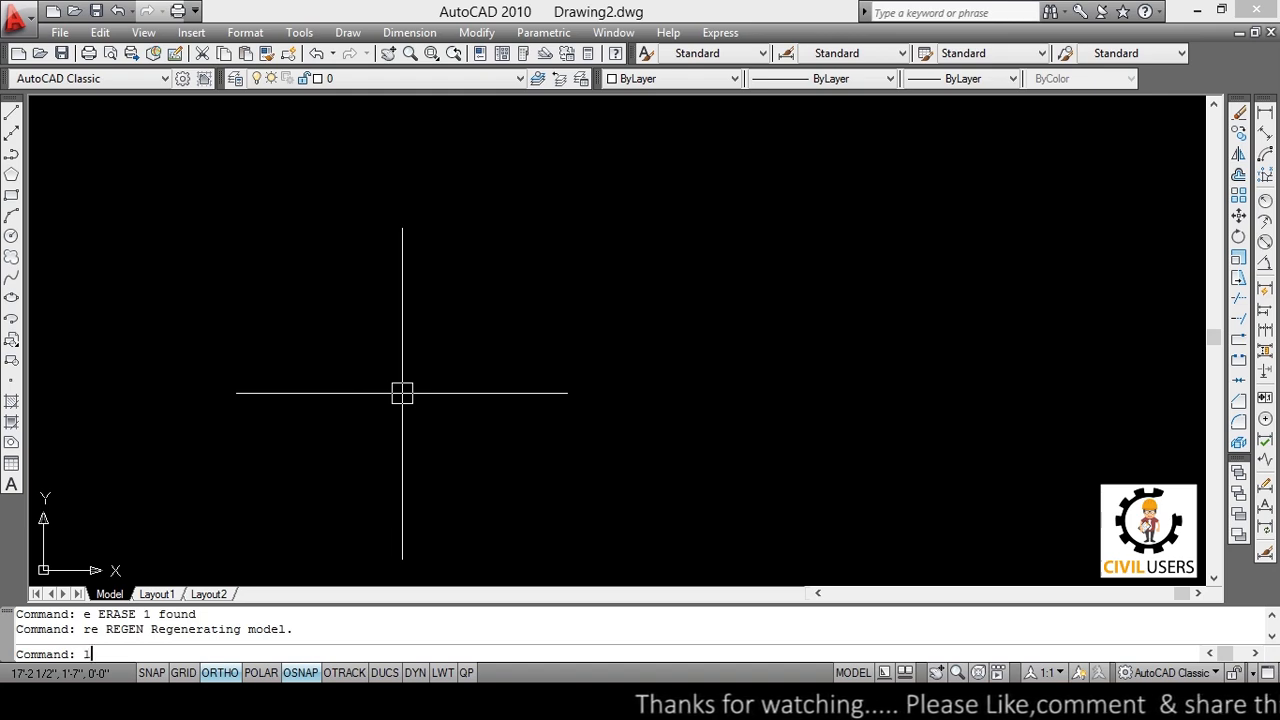
Draw a single horizontal line across the middle of the empty drawing area.
{"action": "type", "text": "l"}
{"action": "key", "text": "Return"}
{"action": "left_click", "coordinate": [346, 391]}
{"action": "left_click", "coordinate": [762, 391]}
{"action": "key", "text": "Return"}
{"action": "middle_click_drag", "start_coordinate": [841, 375], "coordinate": [806, 389]}
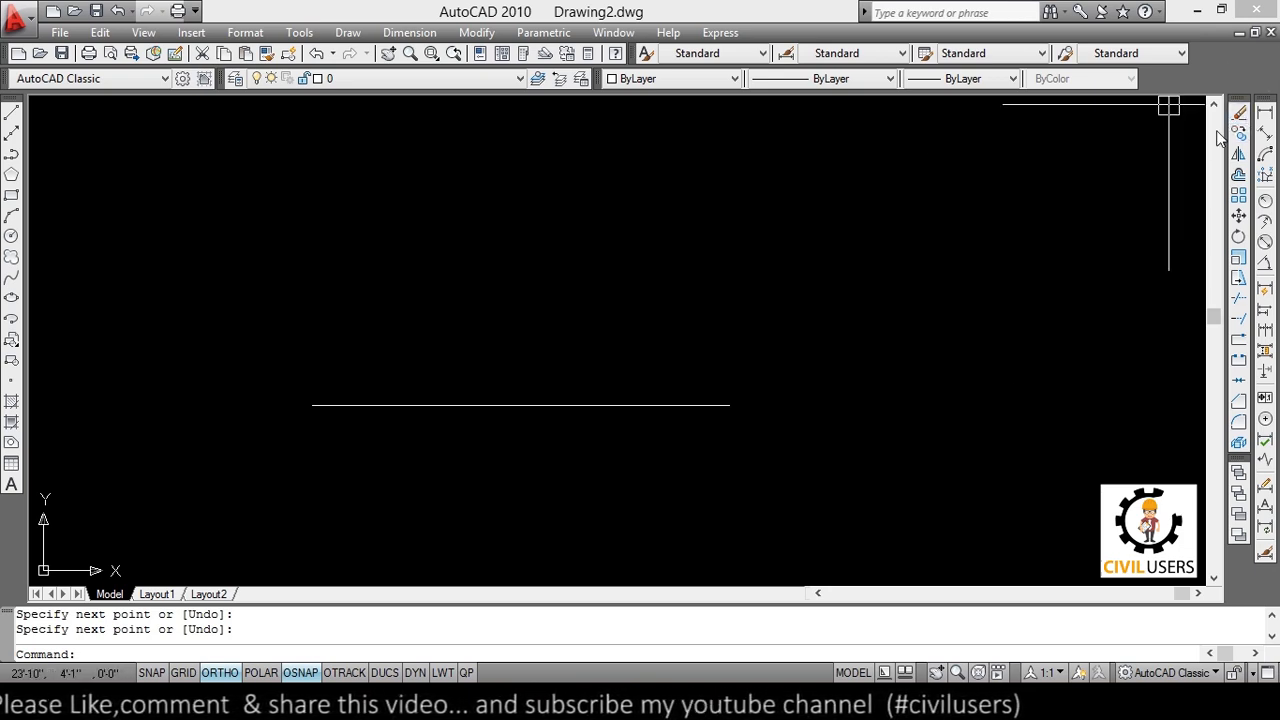
Add a linear dimension to the horizontal line by selecting the line itself, placing the dimension just above it.
{"action": "left_click", "coordinate": [1265, 113]}
{"action": "key", "text": "Return"}
{"action": "left_click", "coordinate": [521, 393]}
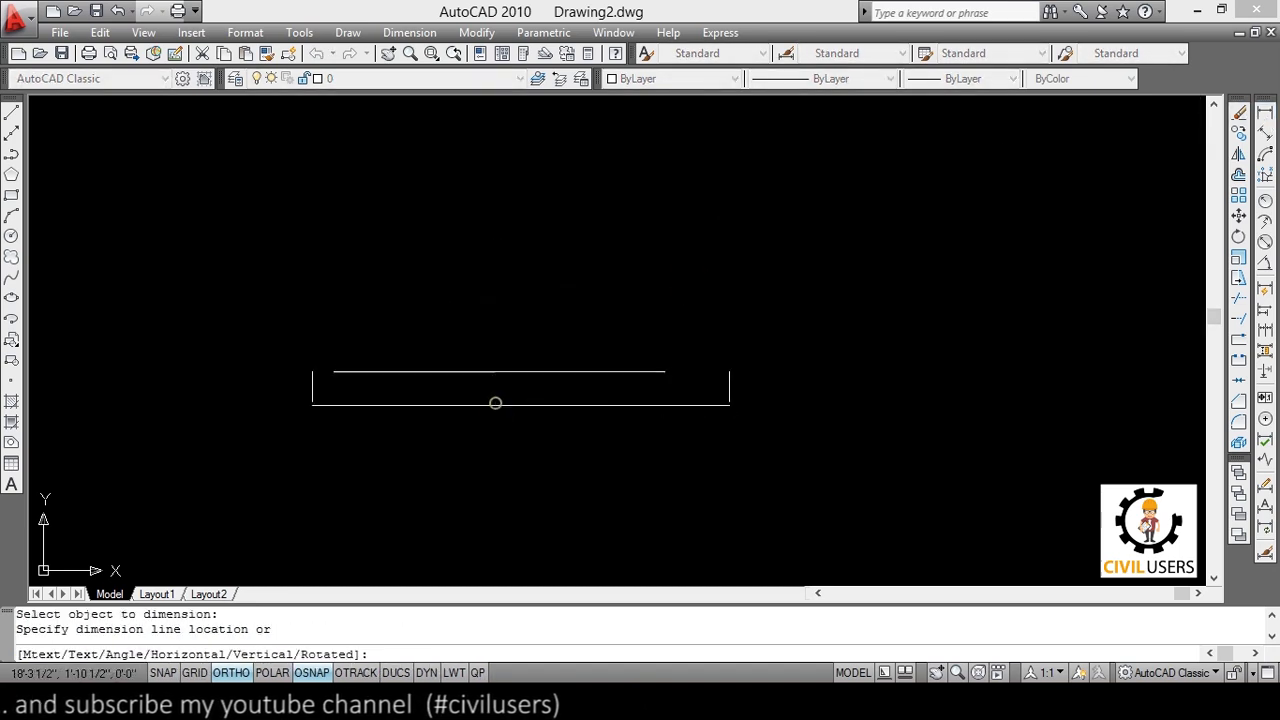
{"action": "left_click", "coordinate": [500, 369]}
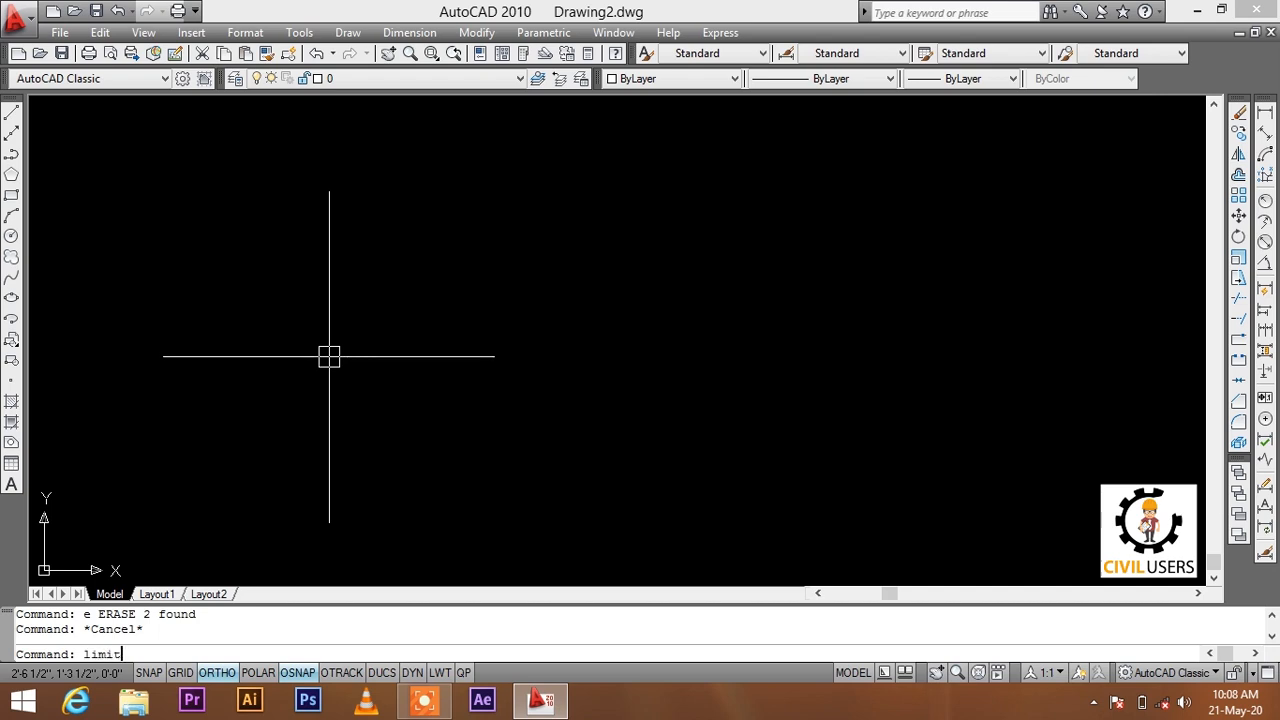
{"action": "key", "text": "Return"}
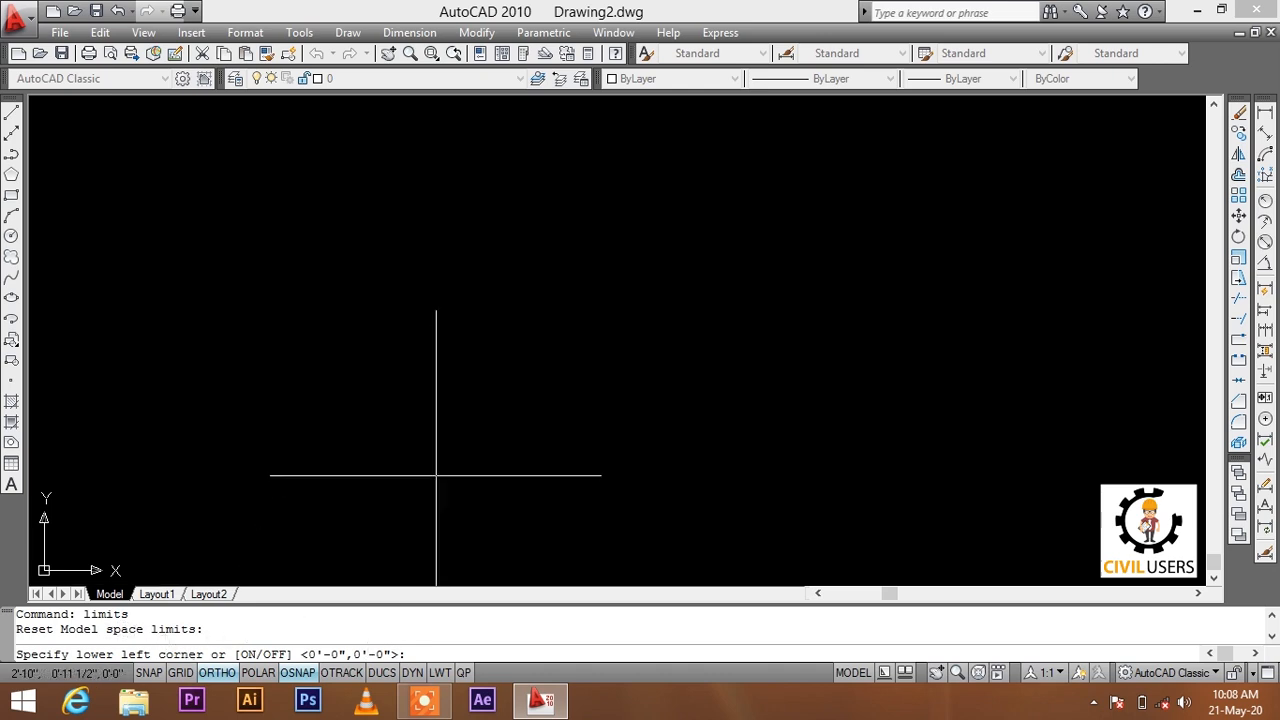
{"action": "key", "text": "Escape"}
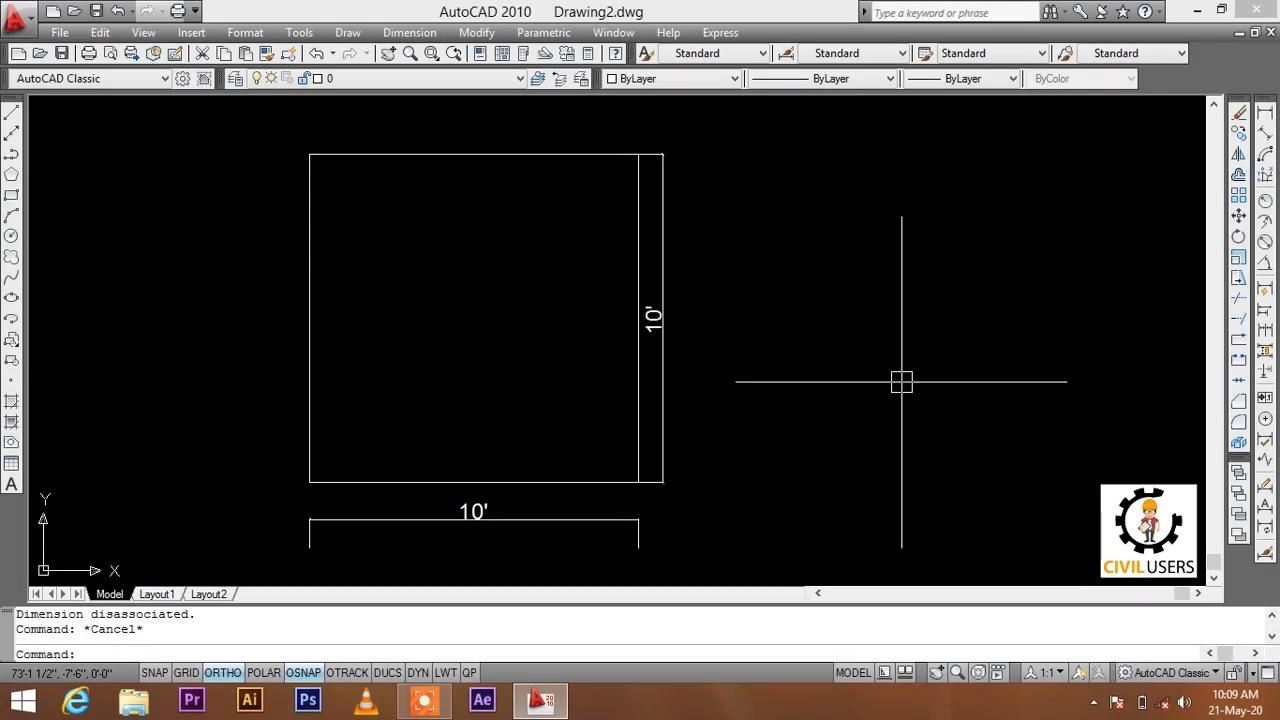
{"action": "middle_click_drag", "start_coordinate": [805, 299], "coordinate": [811, 311]}
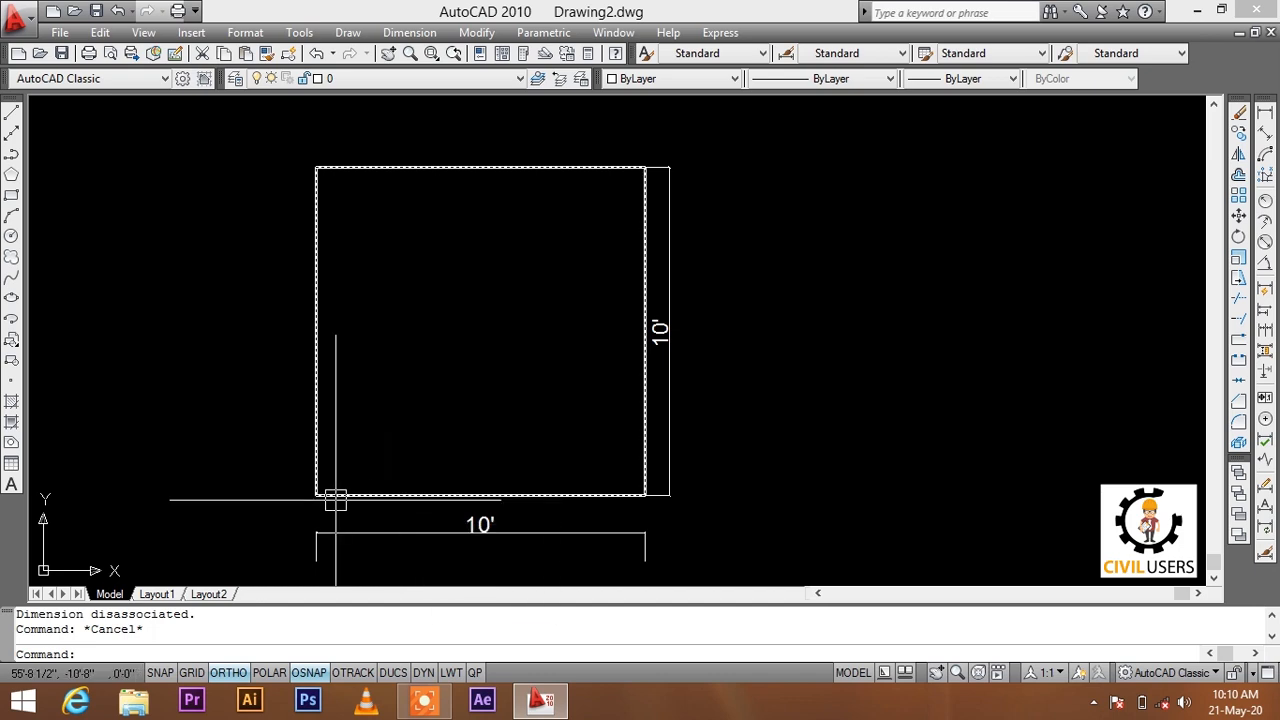
{"action": "left_click", "coordinate": [352, 470]}
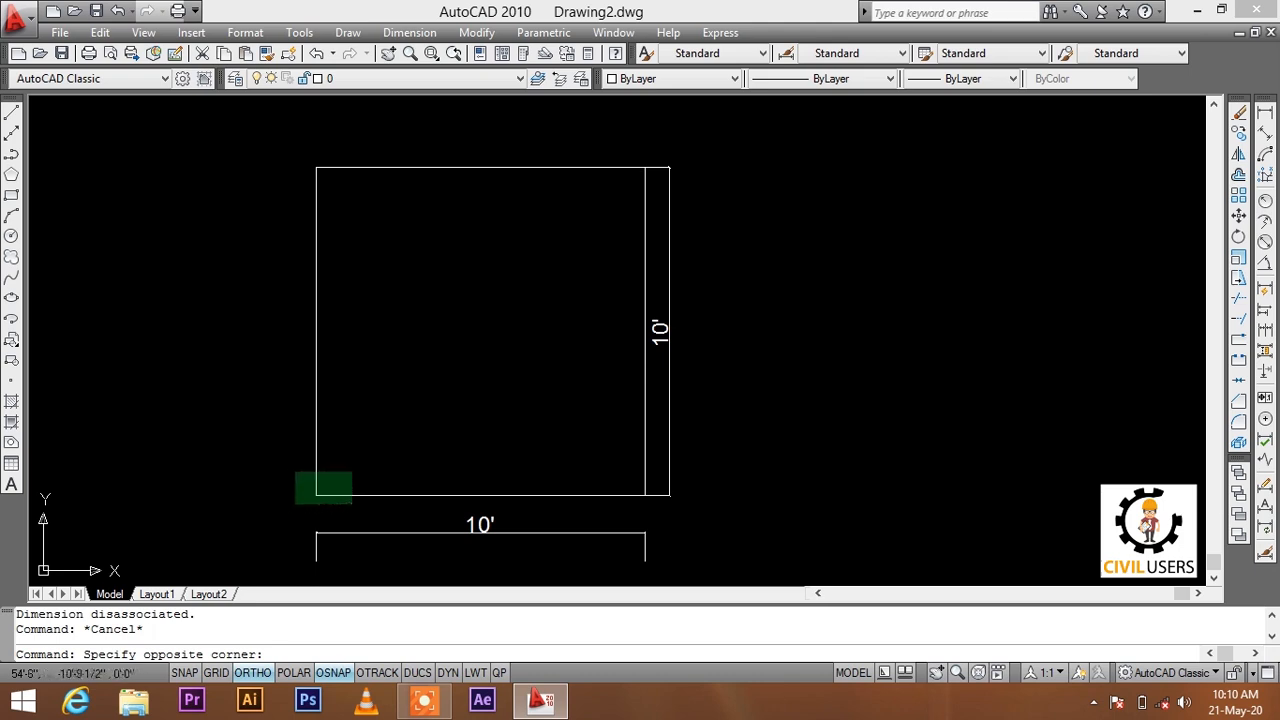
{"action": "left_click", "coordinate": [385, 450]}
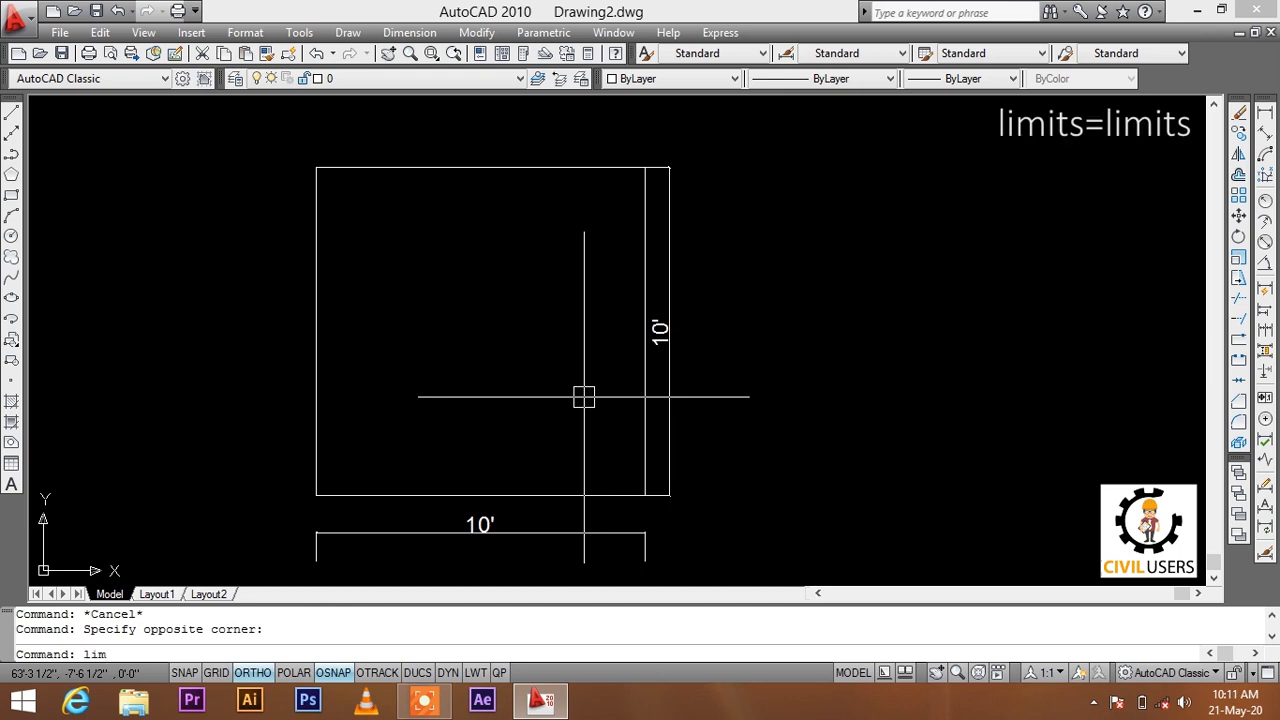
Set the model space limits with the lower left corner at 0,0 and the upper right corner at 10',10'.
{"action": "key", "text": "Return"}
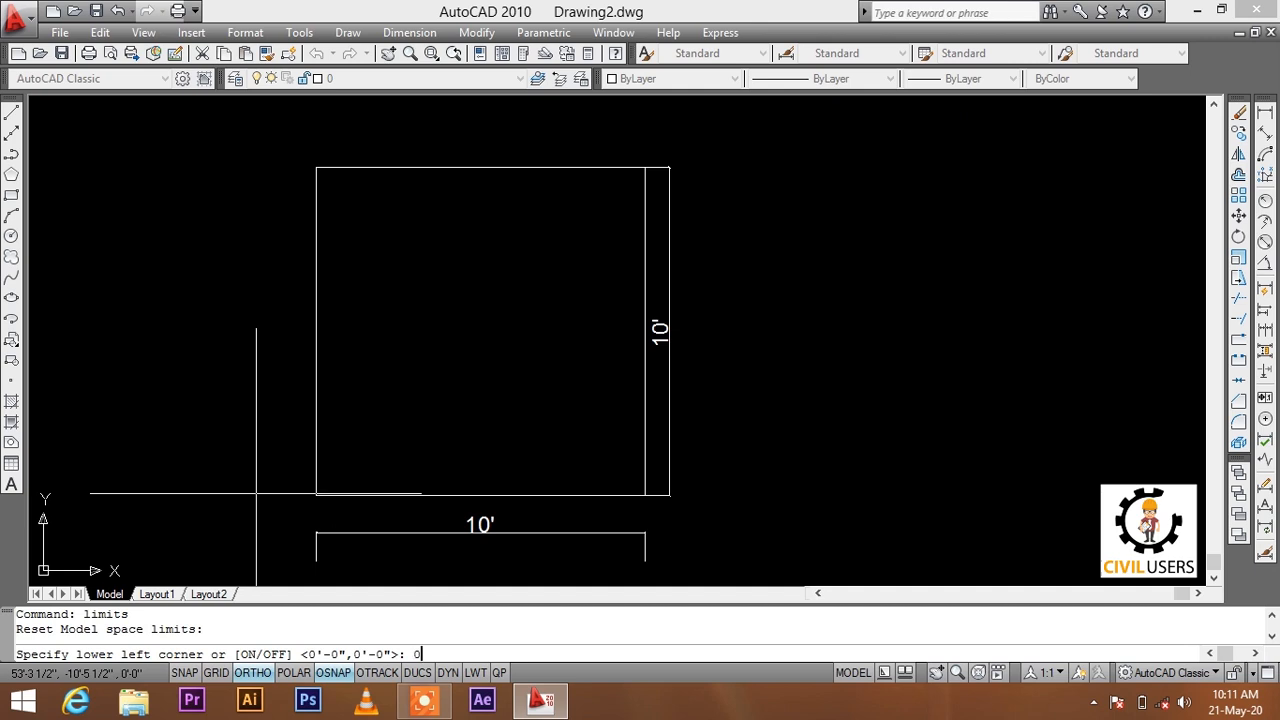
{"action": "type", "text": "0,0"}
{"action": "key", "text": "Return"}
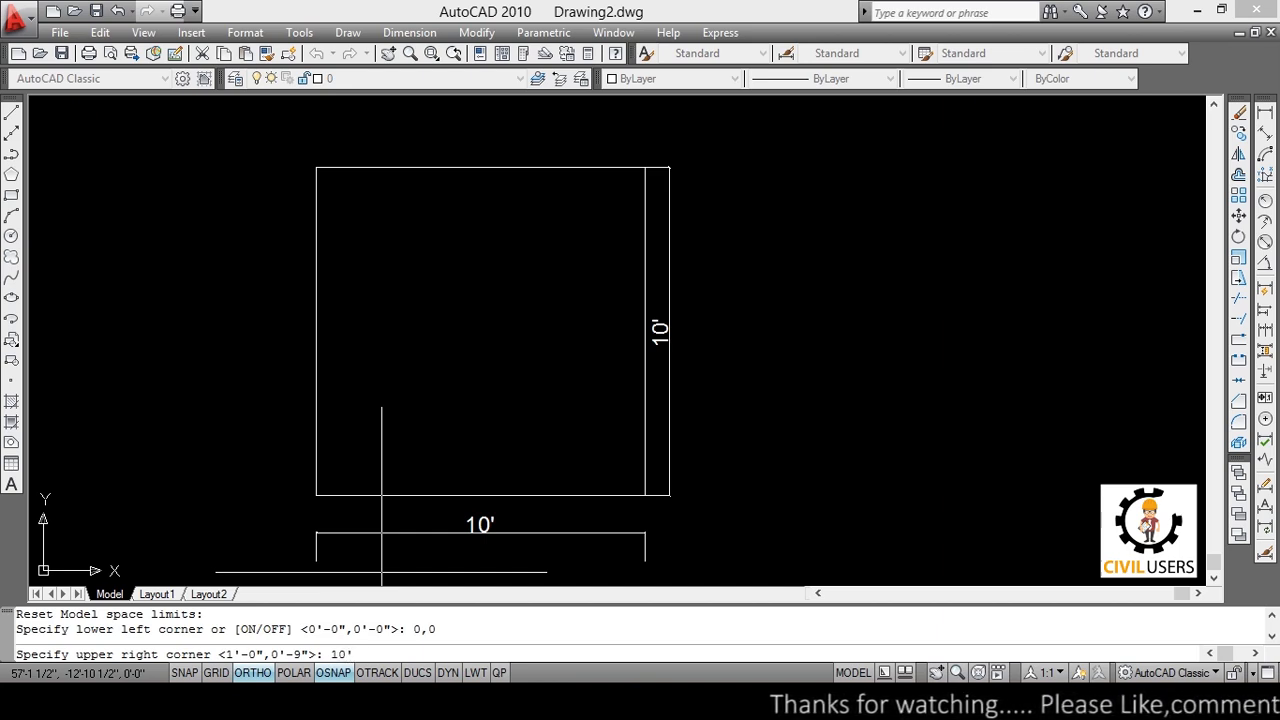
{"action": "type", "text": "10'"}
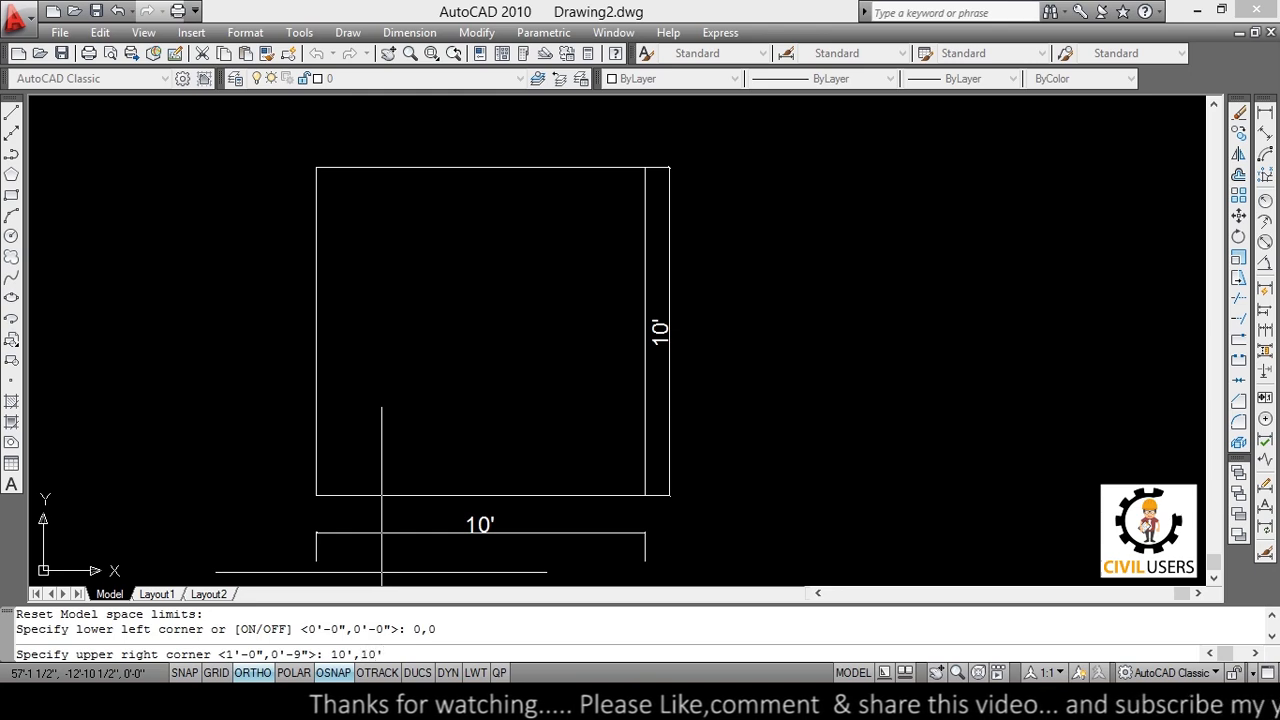
{"action": "key", "text": "Return"}
Zoom the drawing with the All option to display the entire limits area and the dimensioned square.
{"action": "middle_click_drag", "start_coordinate": [597, 470], "coordinate": [596, 466]}
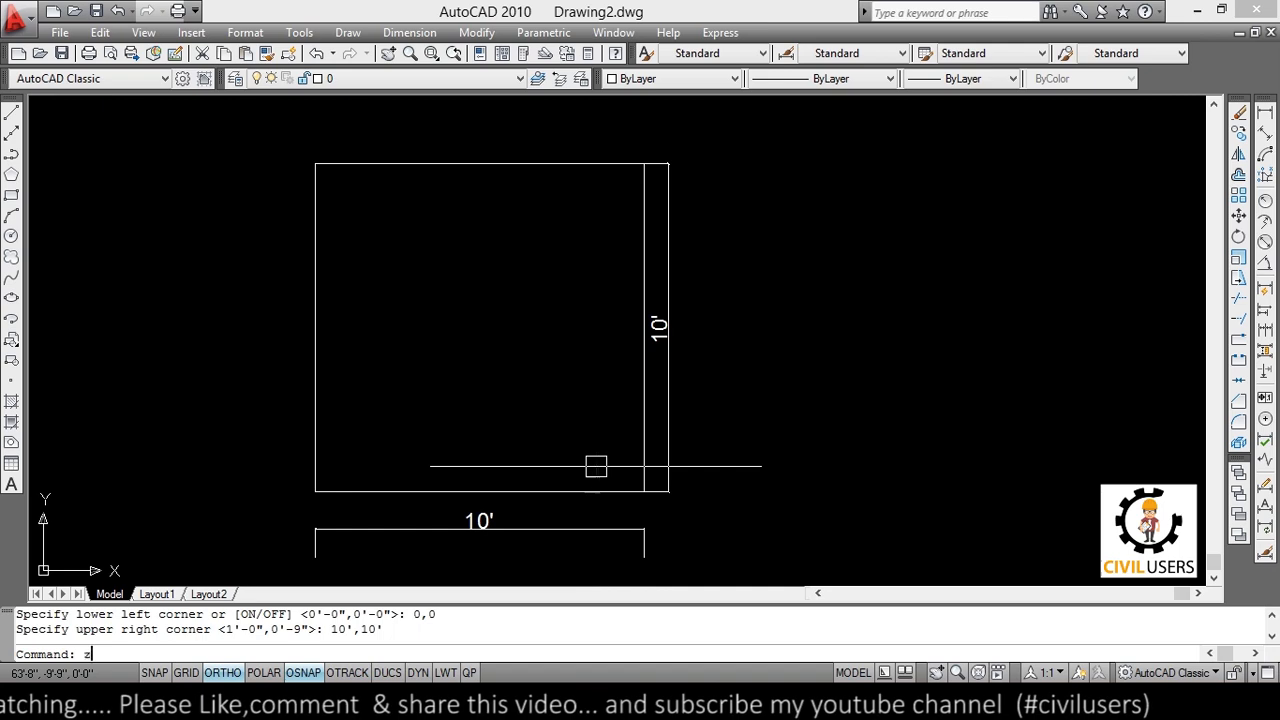
{"action": "type", "text": "z"}
{"action": "key", "text": "Return"}
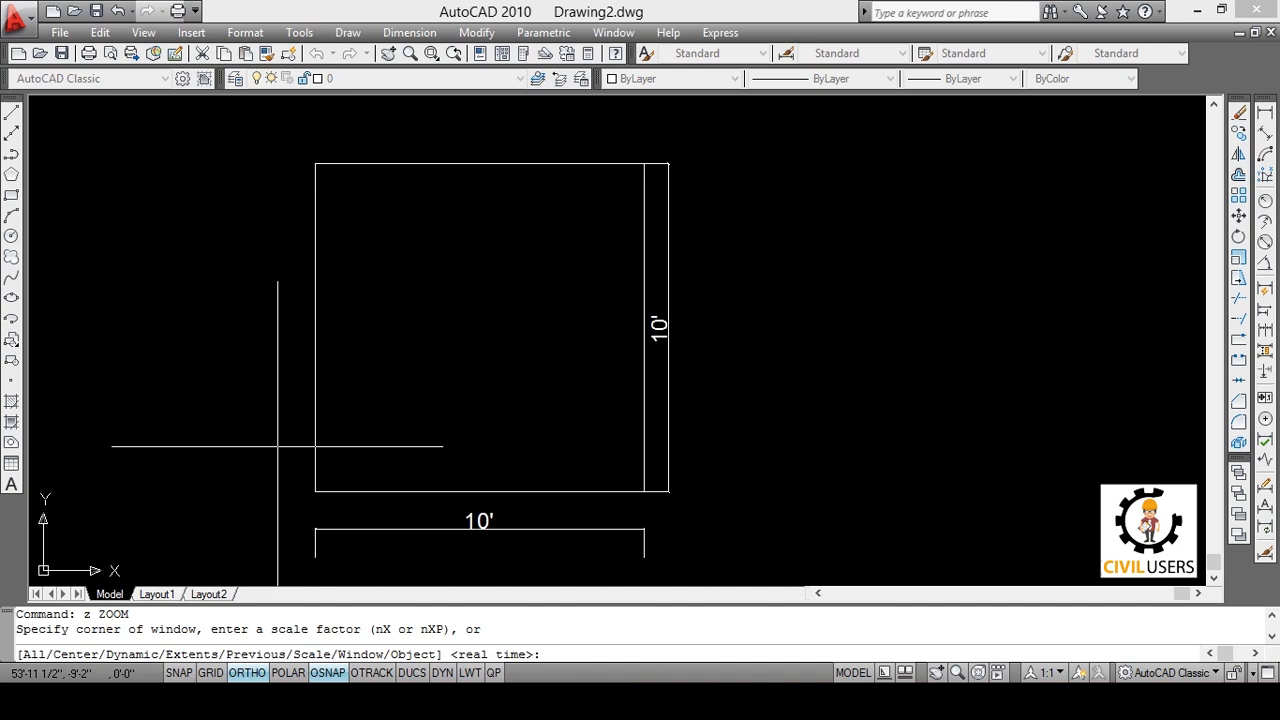
{"action": "scroll", "coordinate": [463, 286], "scroll_direction": "down", "scroll_amount": 2}
{"action": "scroll", "coordinate": [463, 286], "scroll_direction": "up", "scroll_amount": 2}
{"action": "scroll", "coordinate": [464, 286], "scroll_direction": "down", "scroll_amount": 2}
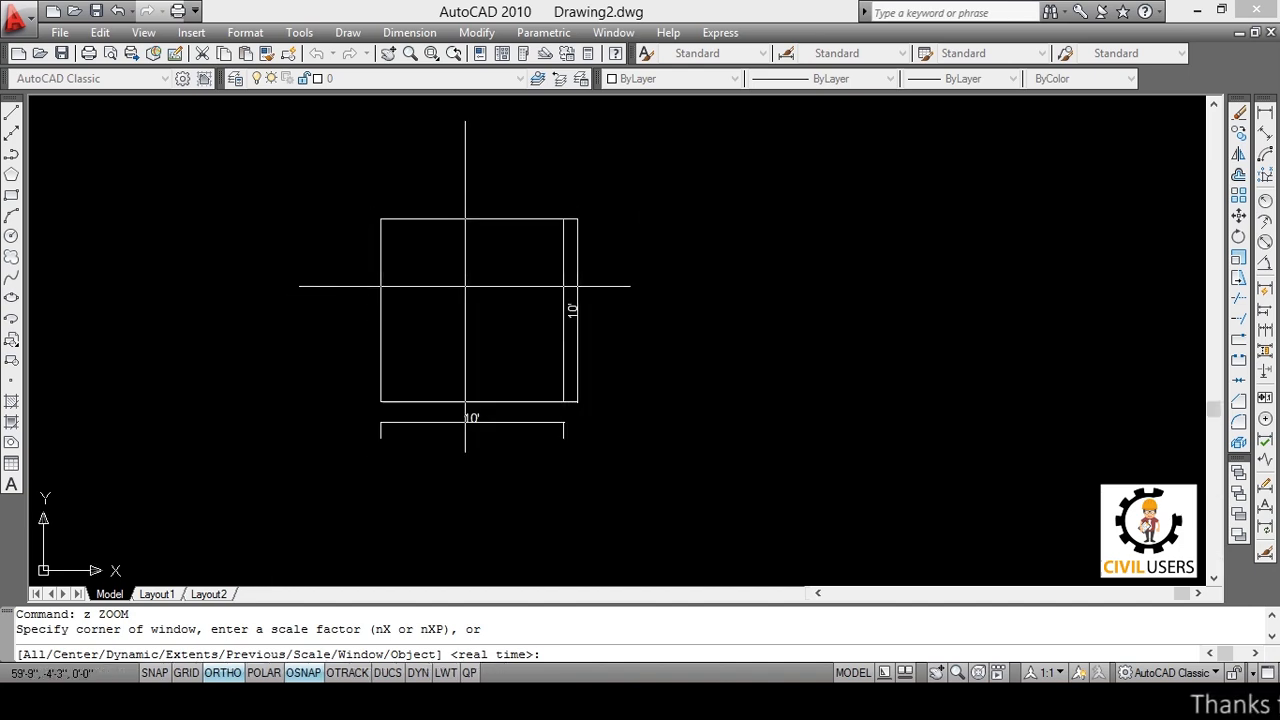
{"action": "scroll", "coordinate": [465, 286], "scroll_direction": "up", "scroll_amount": 1}
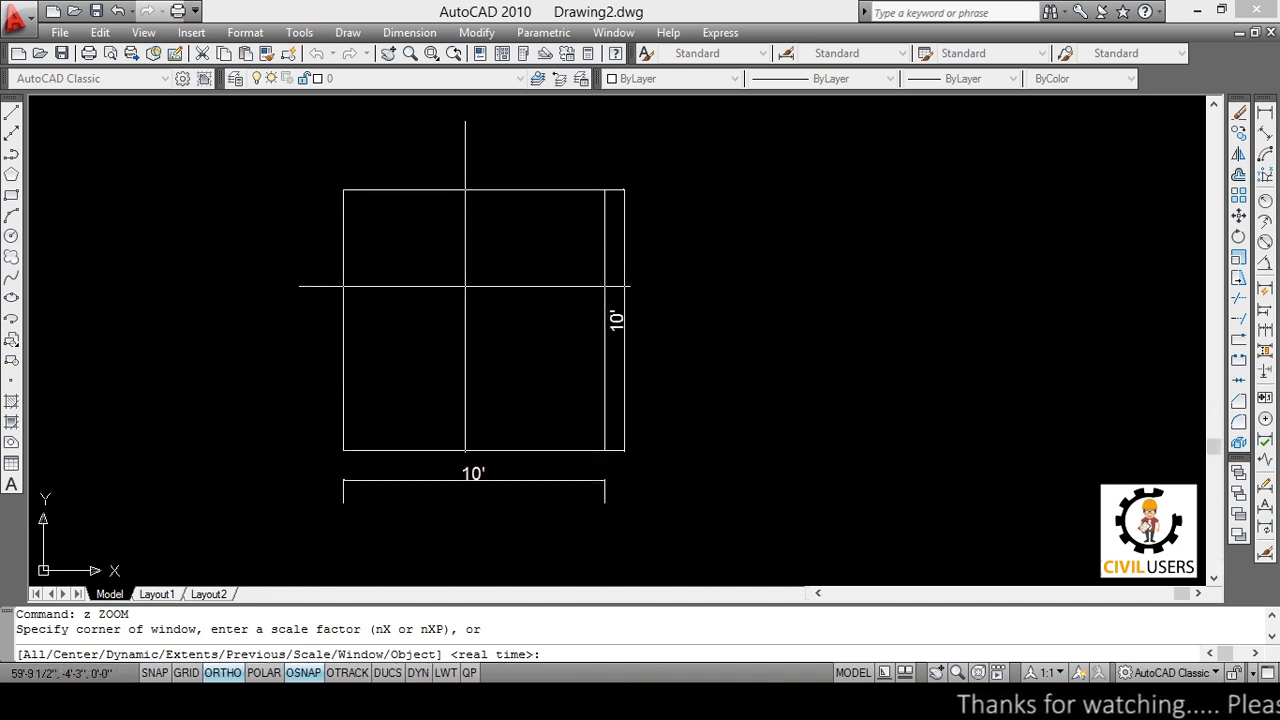
{"action": "scroll", "coordinate": [443, 313], "scroll_direction": "up", "scroll_amount": 2}
{"action": "scroll", "coordinate": [443, 313], "scroll_direction": "down", "scroll_amount": 2}
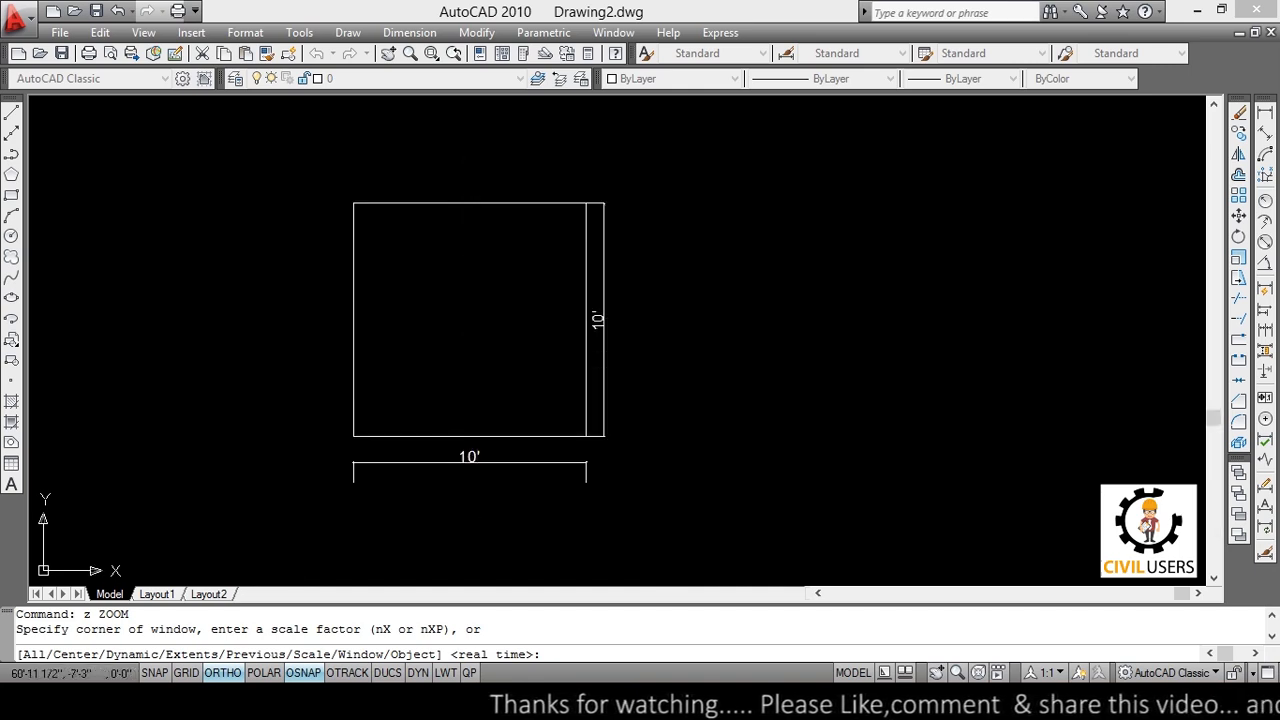
{"action": "type", "text": "a"}
{"action": "key", "text": "Return"}
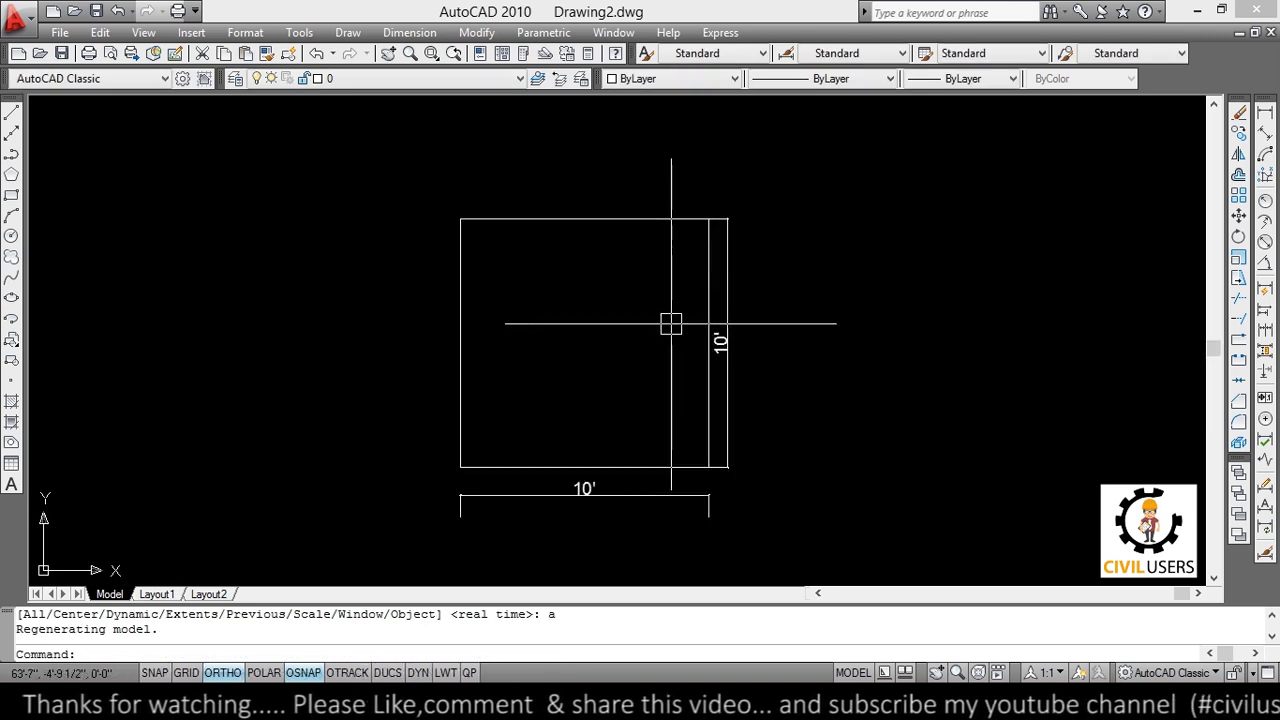
{"action": "scroll", "coordinate": [671, 323], "scroll_direction": "down", "scroll_amount": 2}
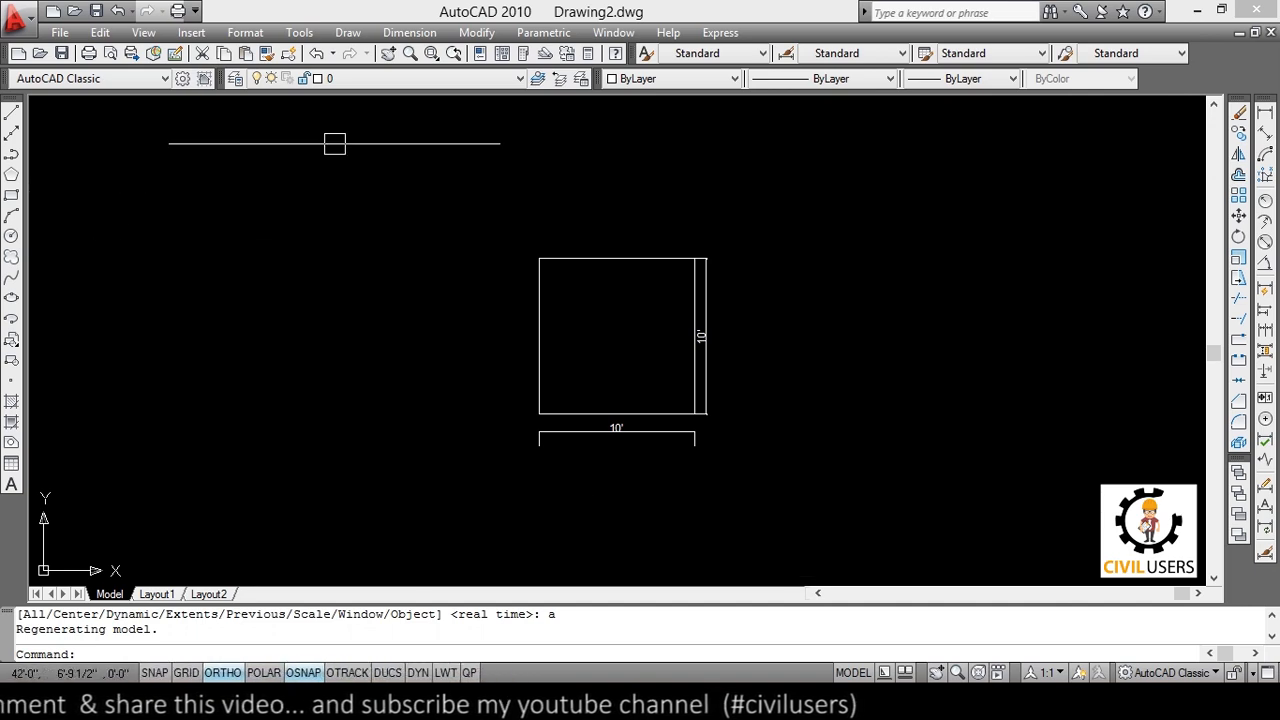
{"action": "scroll", "coordinate": [697, 329], "scroll_direction": "up", "scroll_amount": 3}
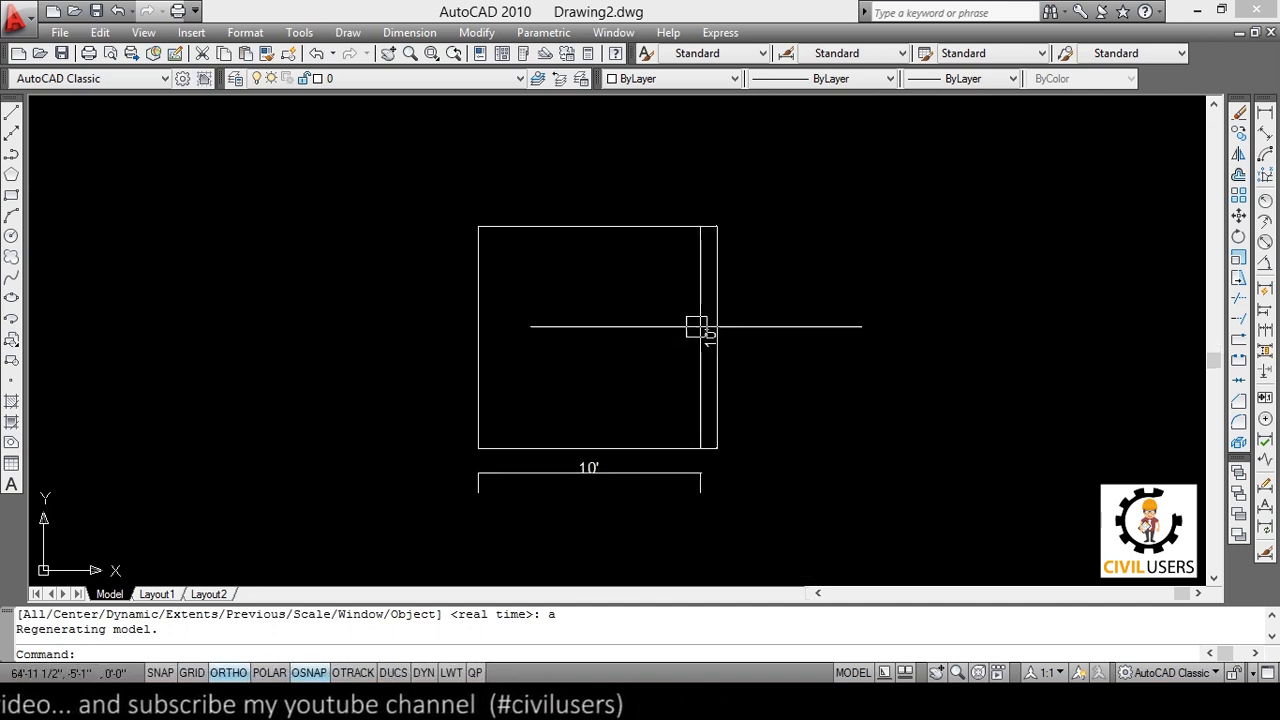